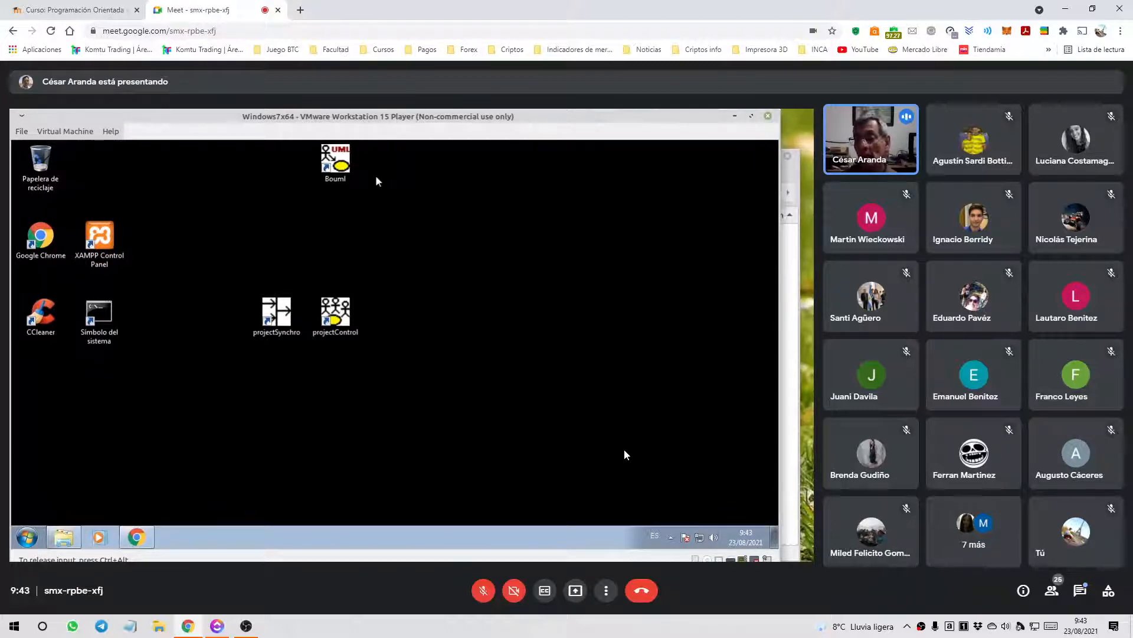
- Locate the es.lang translation file in the Bouml folder under Archivos de programa (x86), and view the available character sets
mouse_move(845, 429)
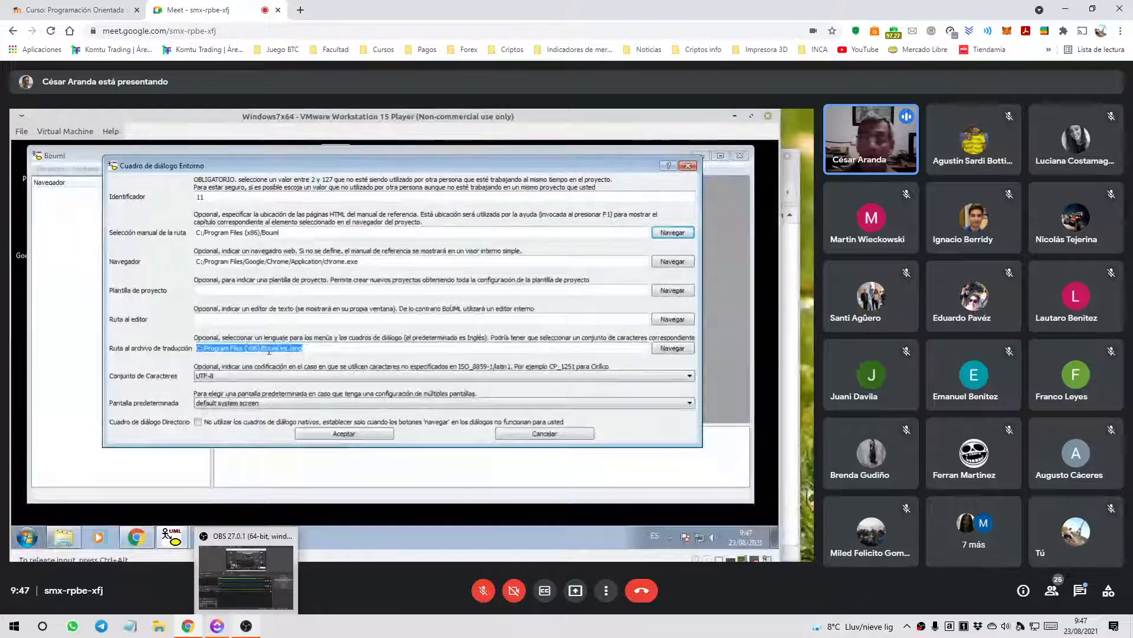
click(677, 350)
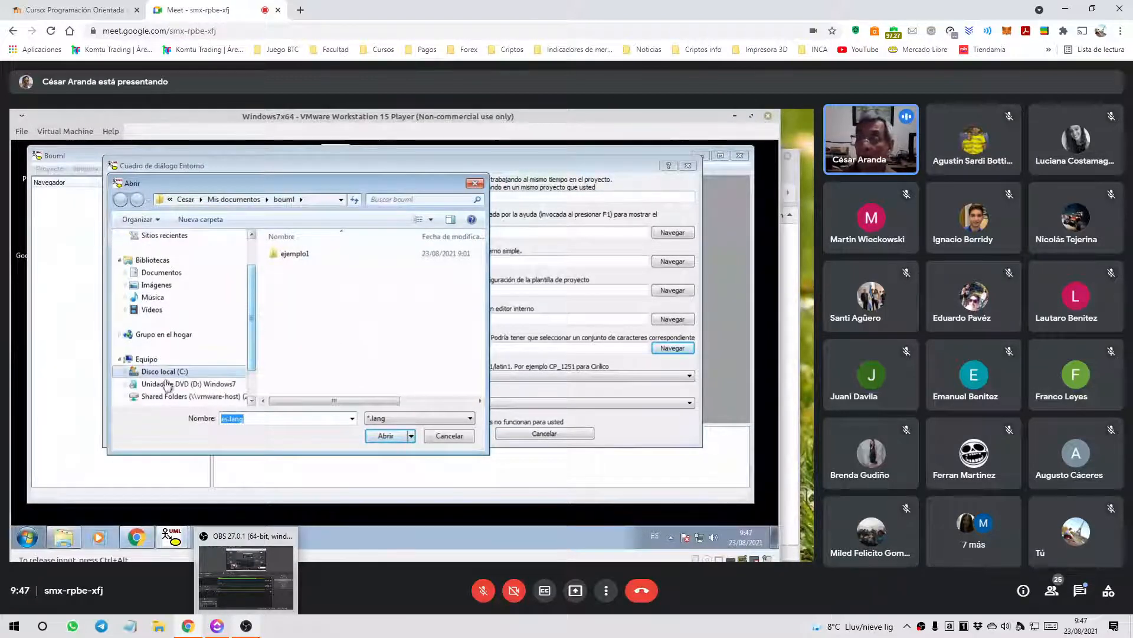
click(126, 384)
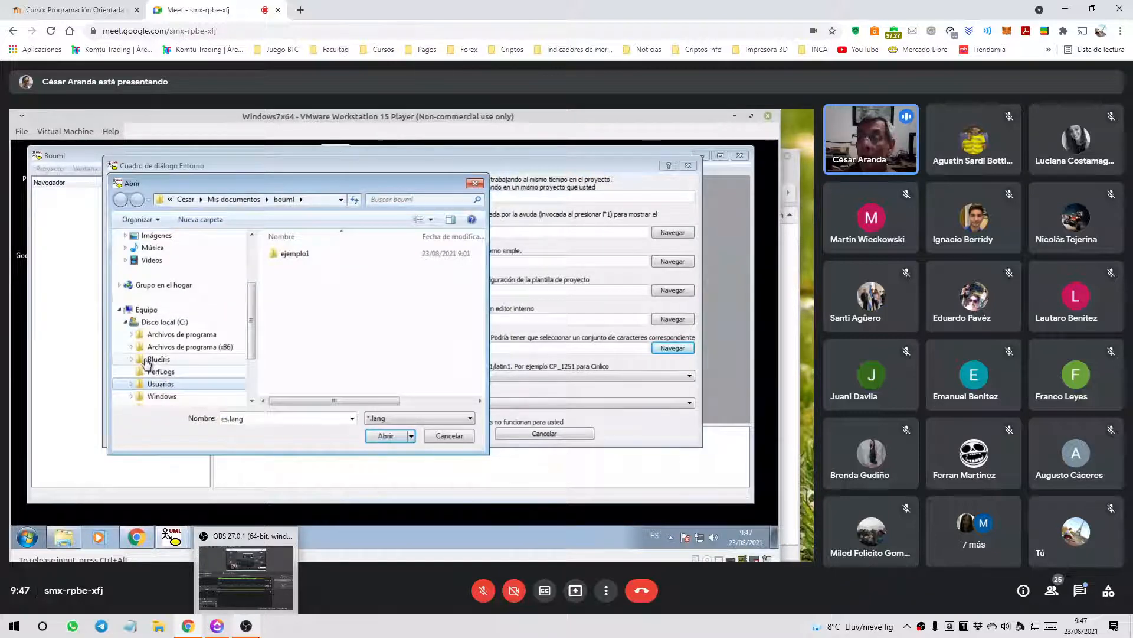
click(131, 347)
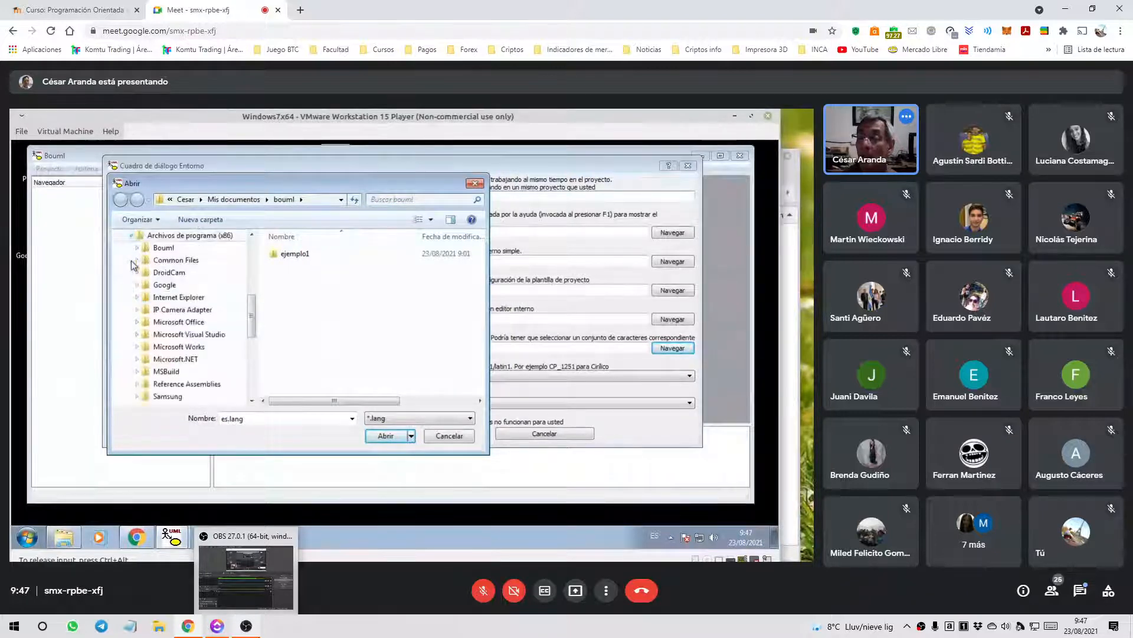
click(137, 247)
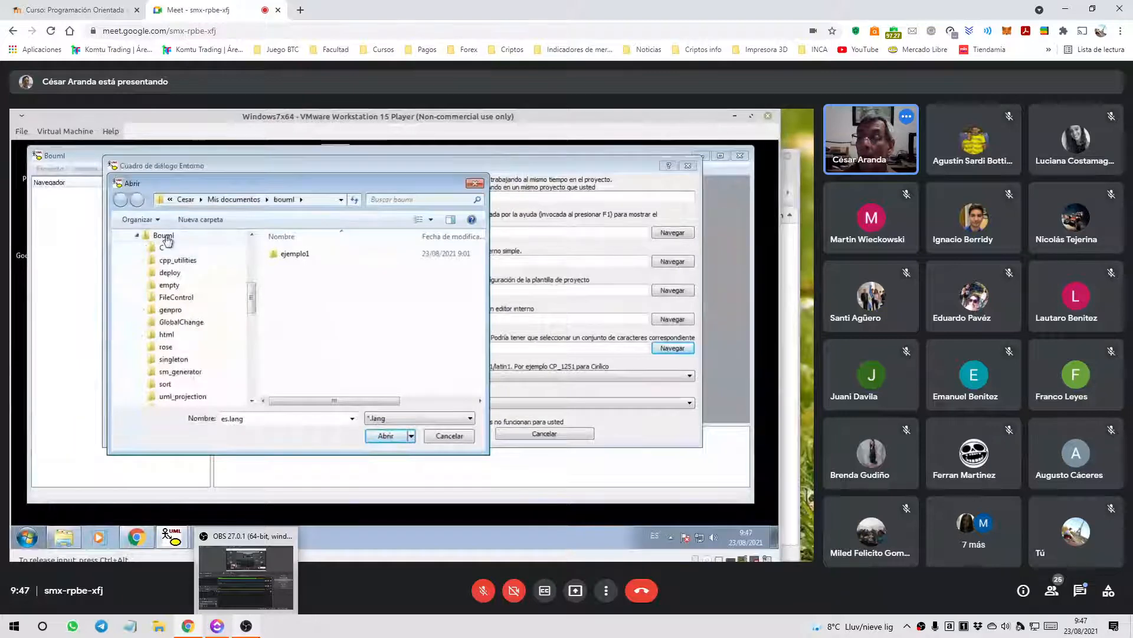
click(164, 236)
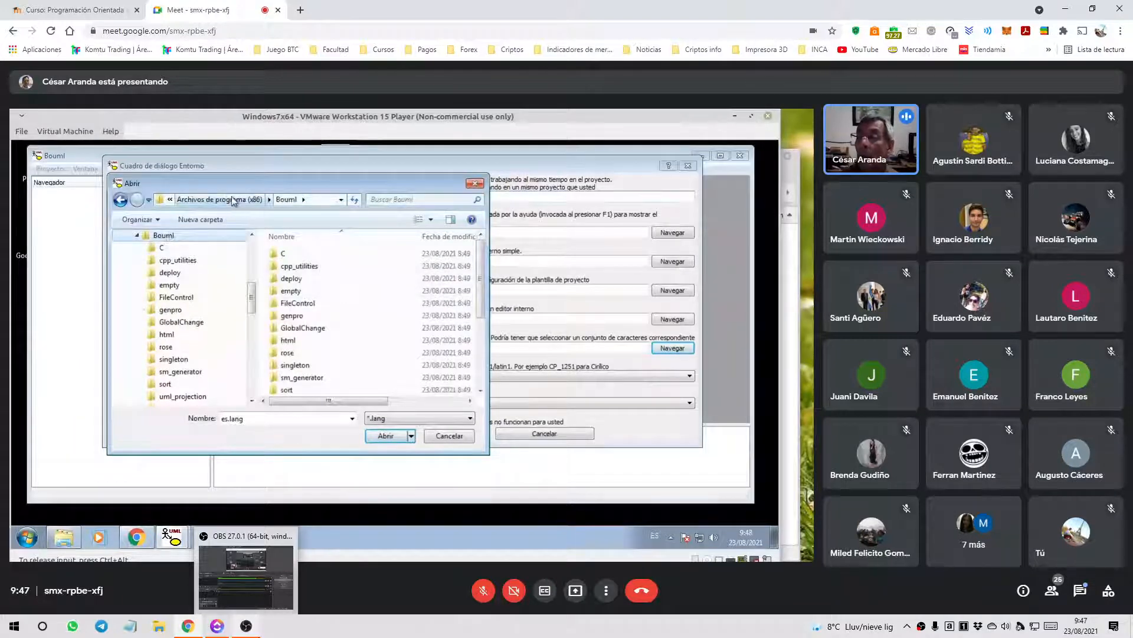
scroll(449, 295, down, 4)
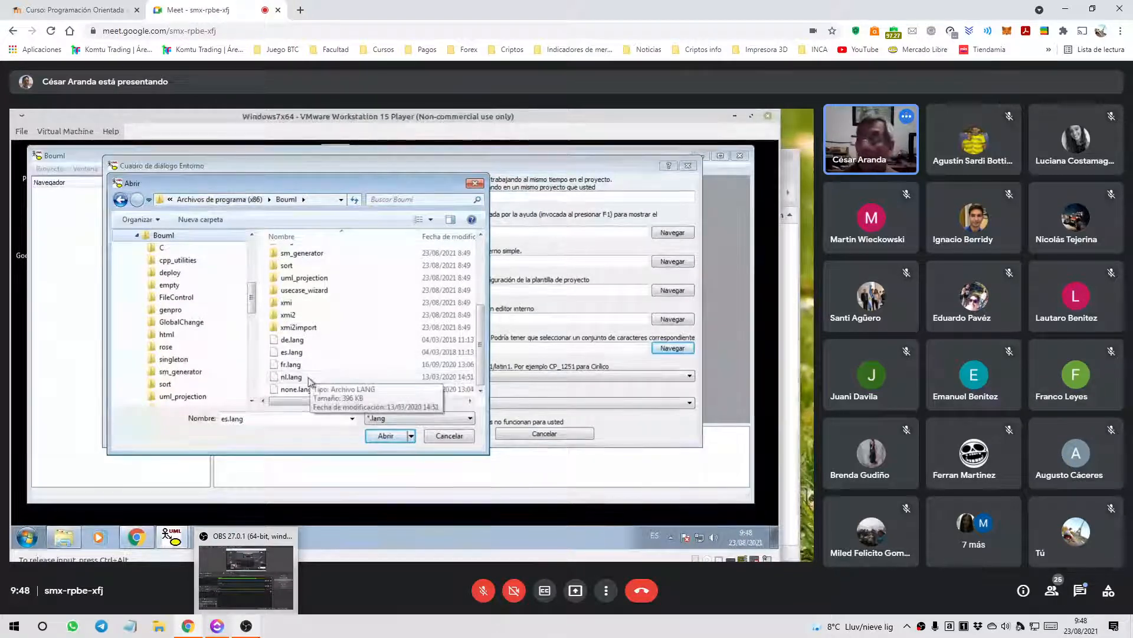
click(312, 352)
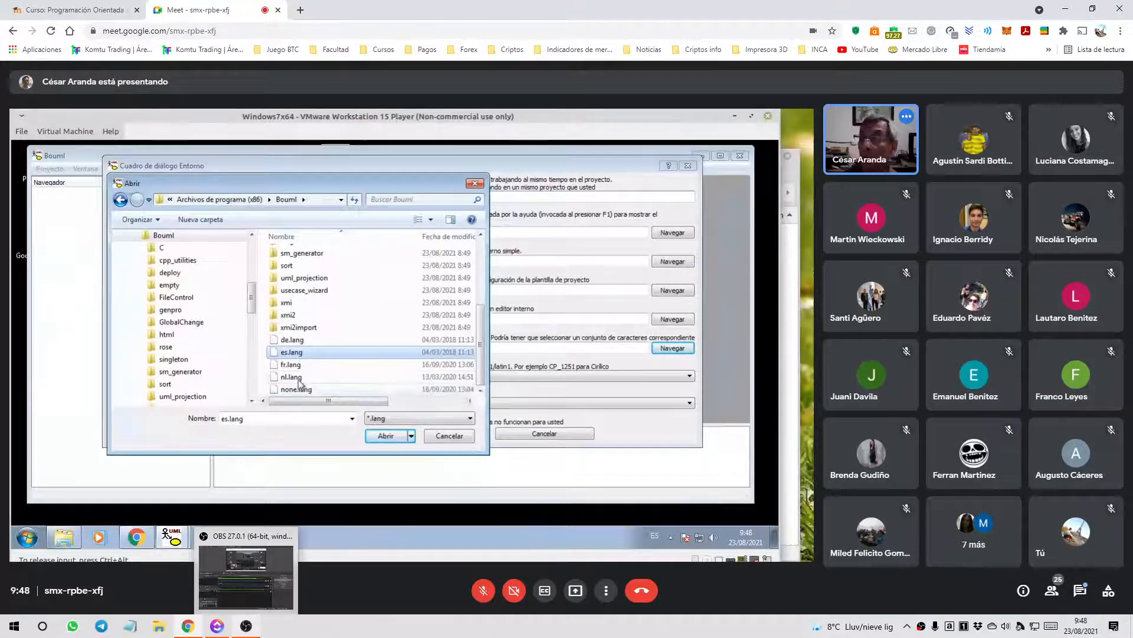
click(457, 438)
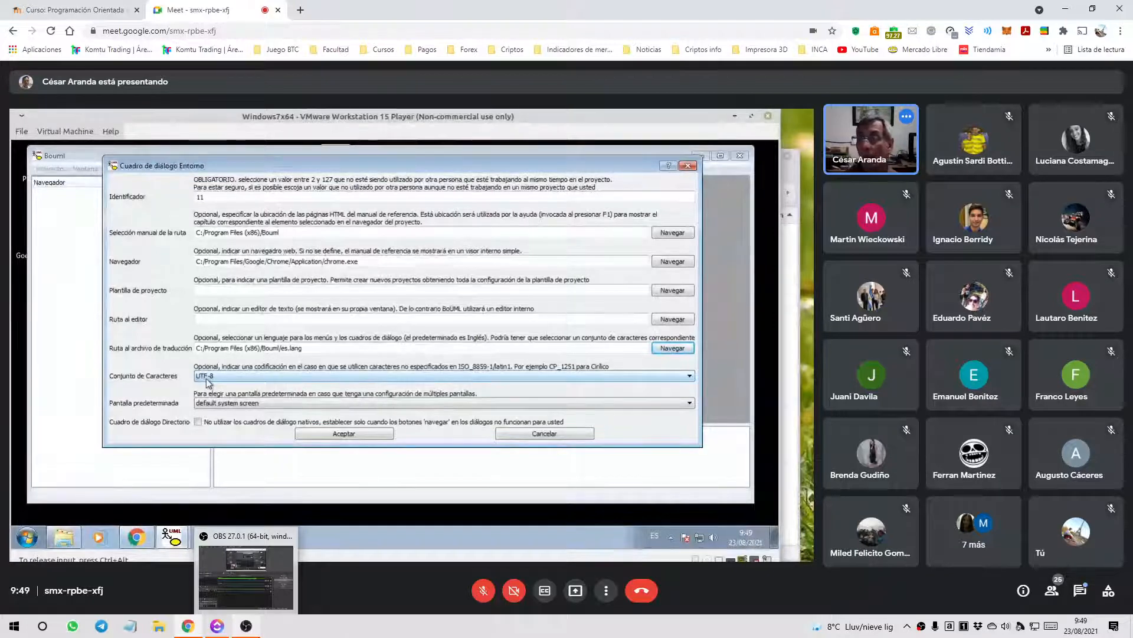
click(689, 376)
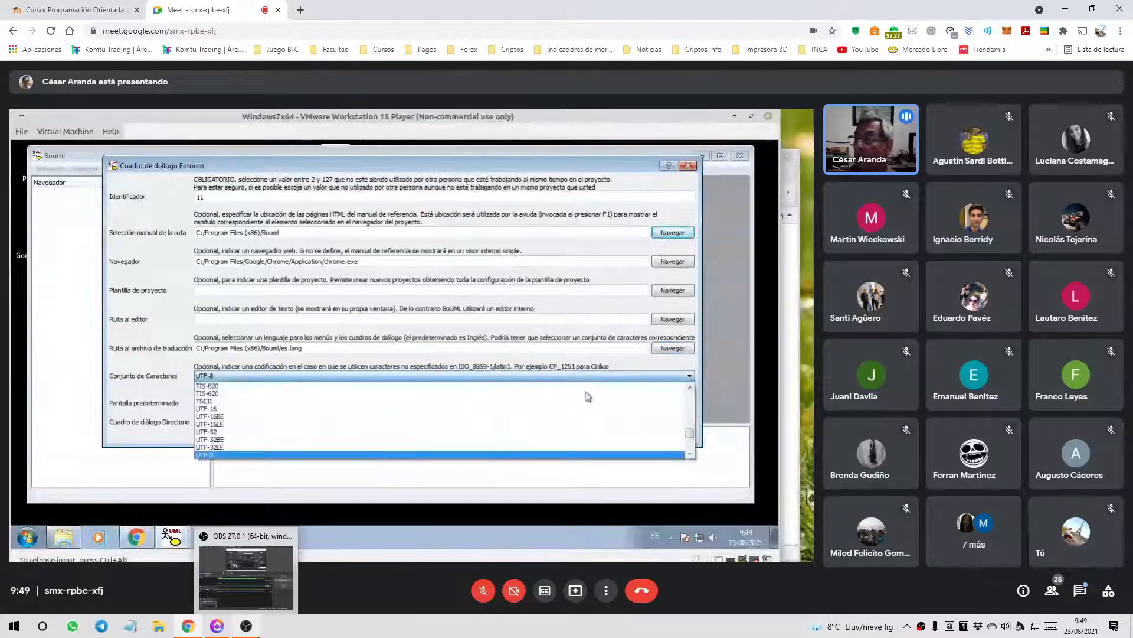
mouse_move(690, 434)
mouse_down()
mouse_move(692, 388)
mouse_move(682, 438)
mouse_up()
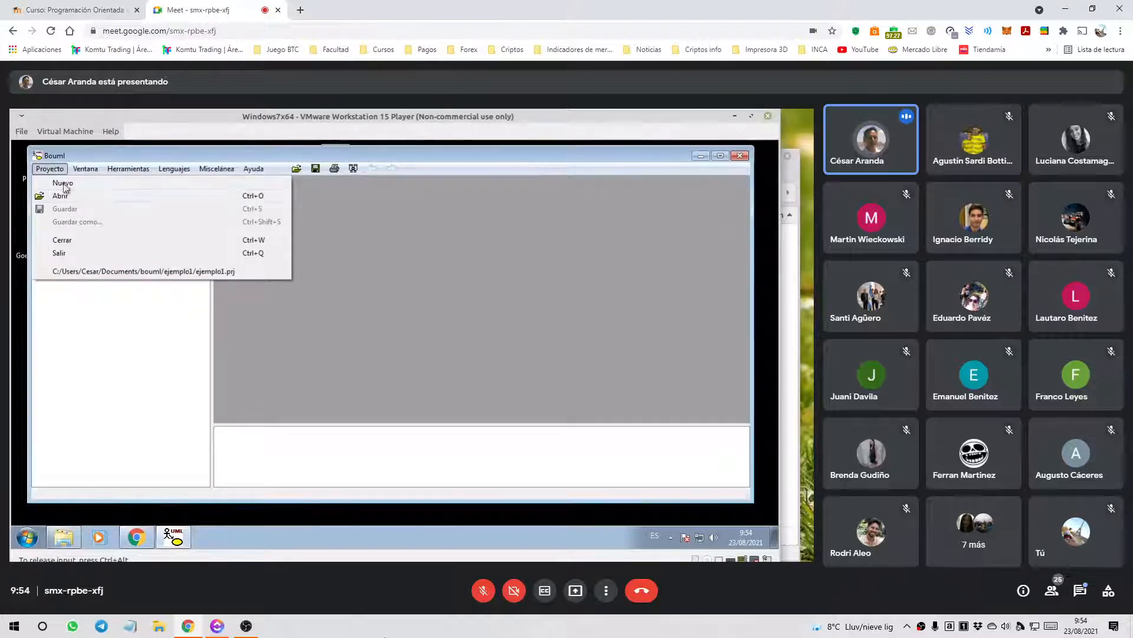
click(66, 184)
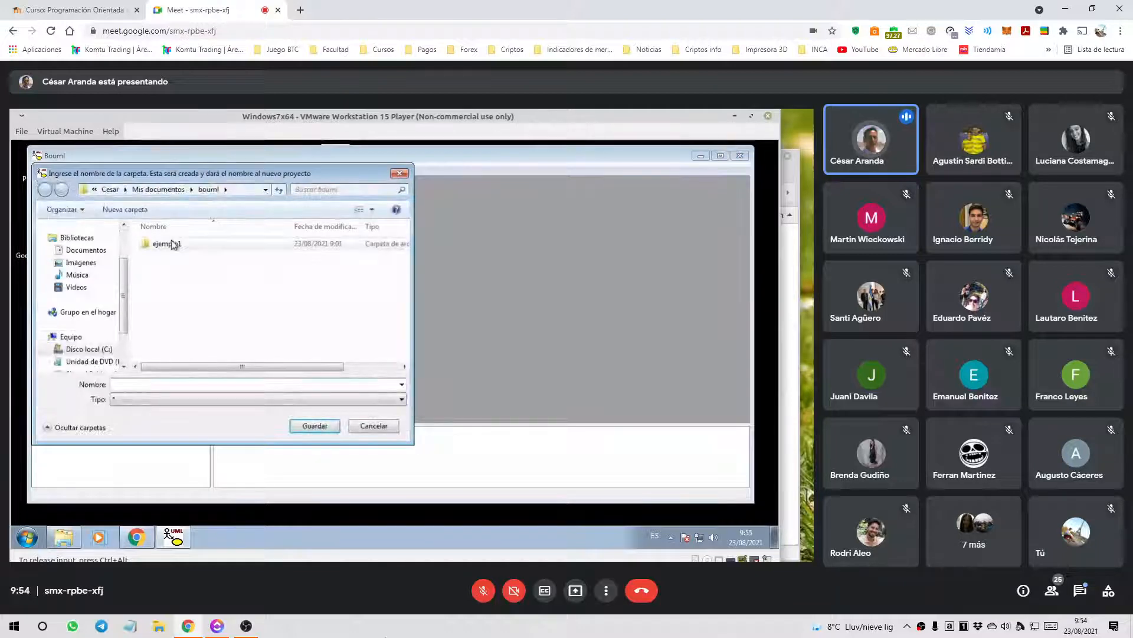
click(171, 243)
click(326, 428)
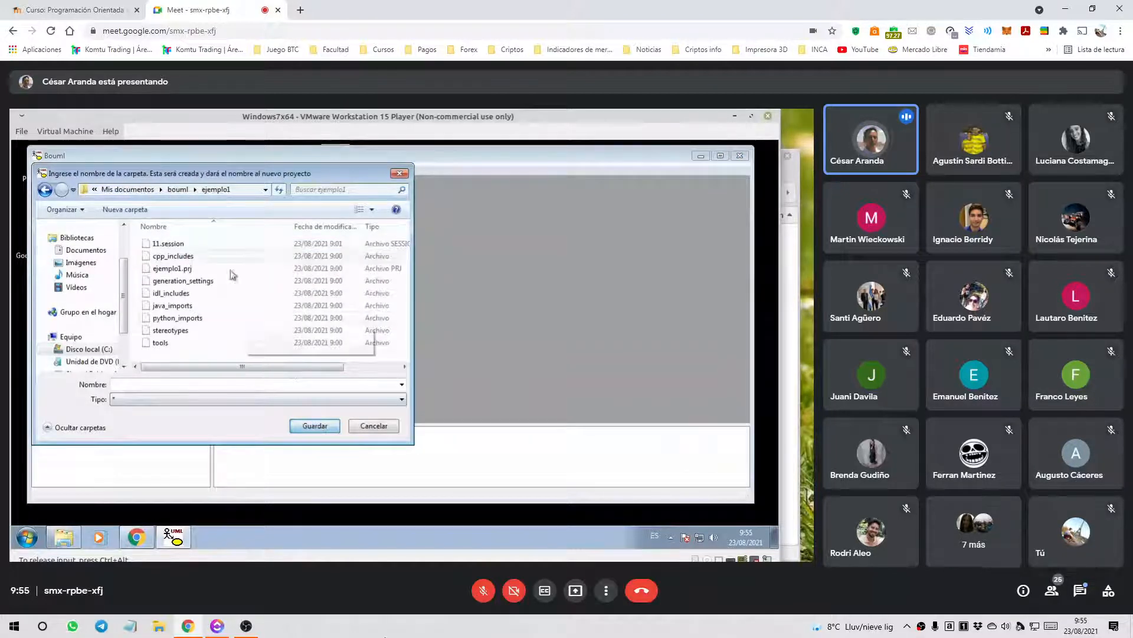
click(385, 425)
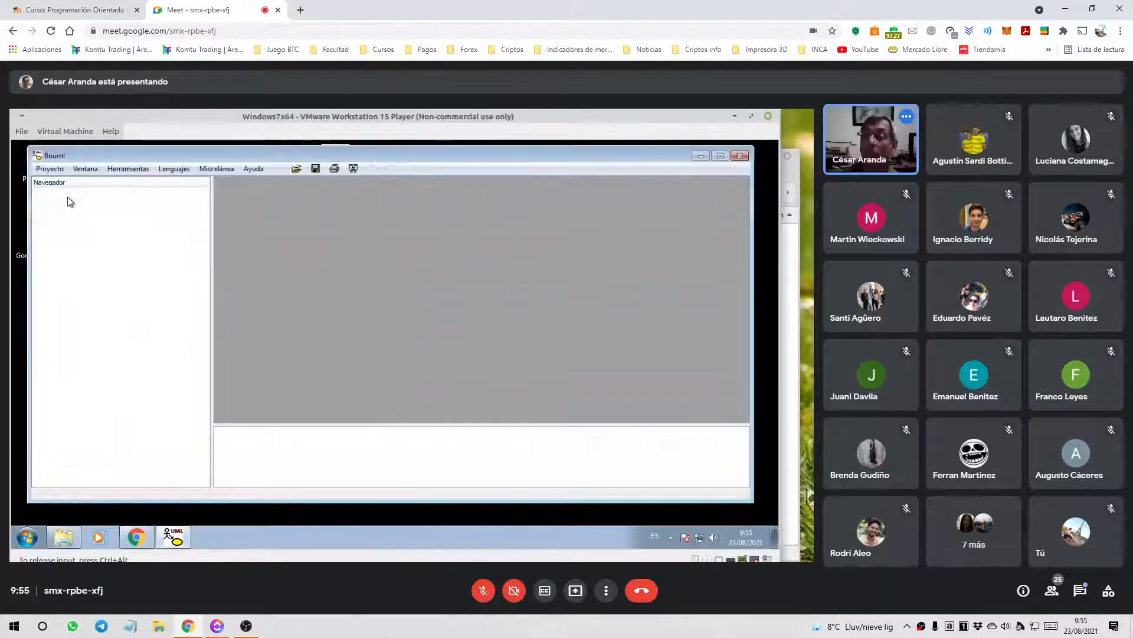
- Create a new project named ejempl2 in the bouml documents folder and dismiss the programming language reminder
click(50, 169)
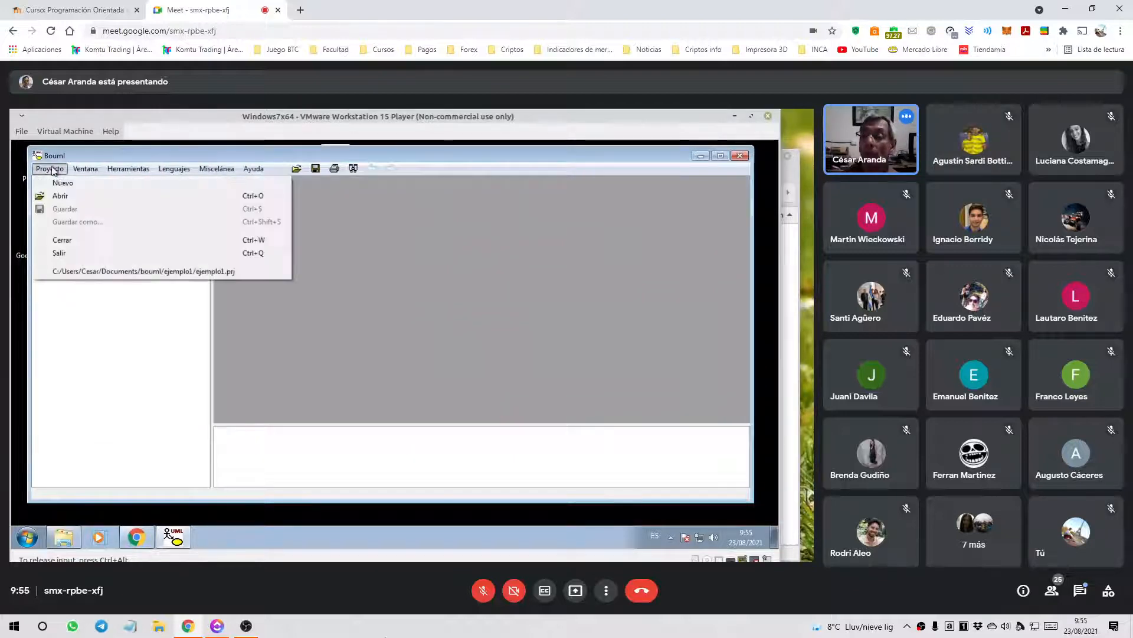
click(56, 184)
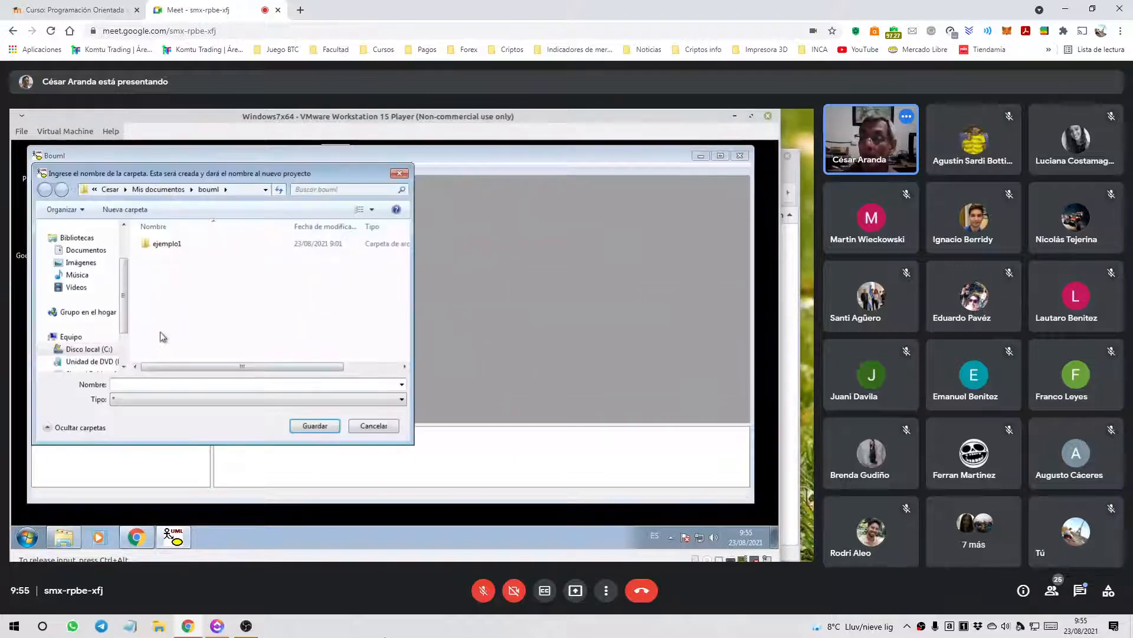
text(jempl2)
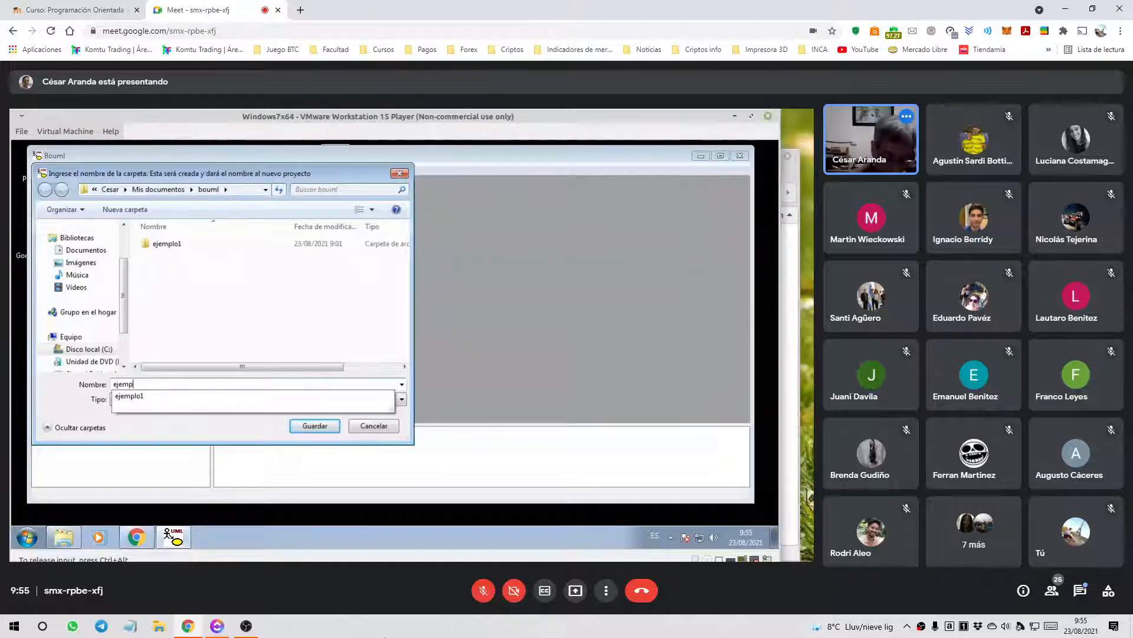
key(Return)
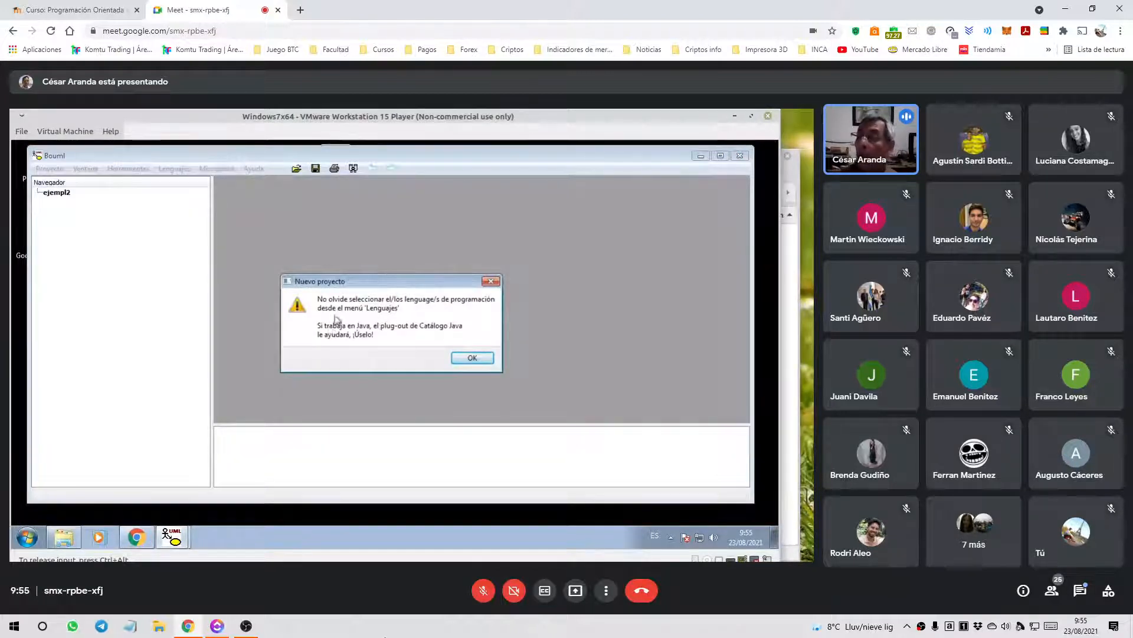
drag(385, 281, 345, 213)
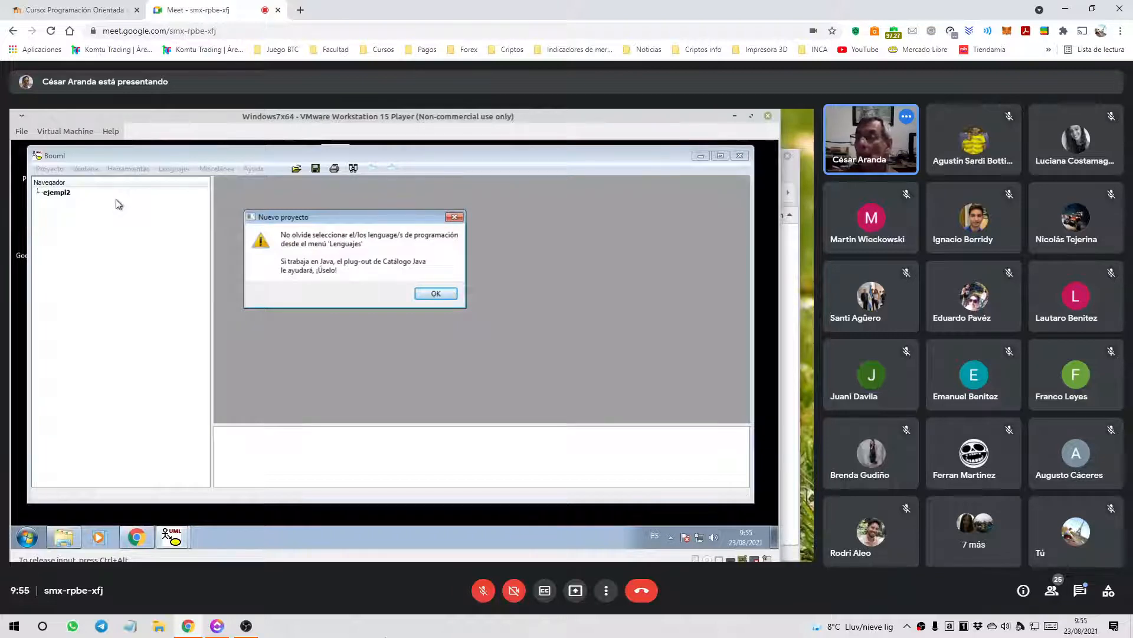
click(436, 295)
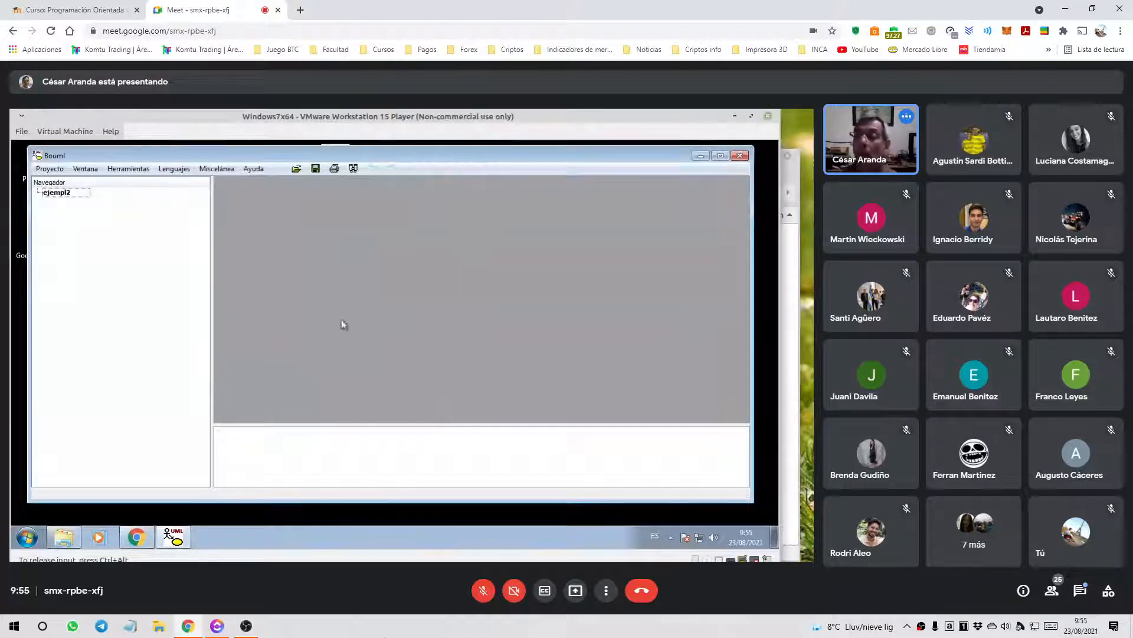
- Choose Python administration and default definition as the project's language, and minimize the Descargas folder window
click(172, 169)
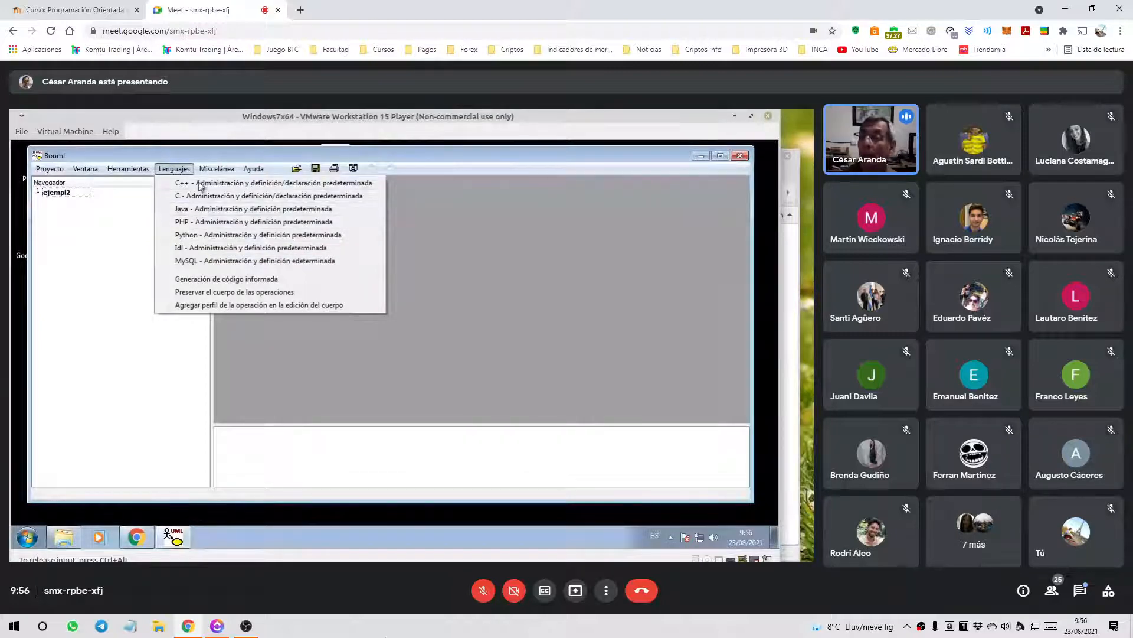
click(212, 235)
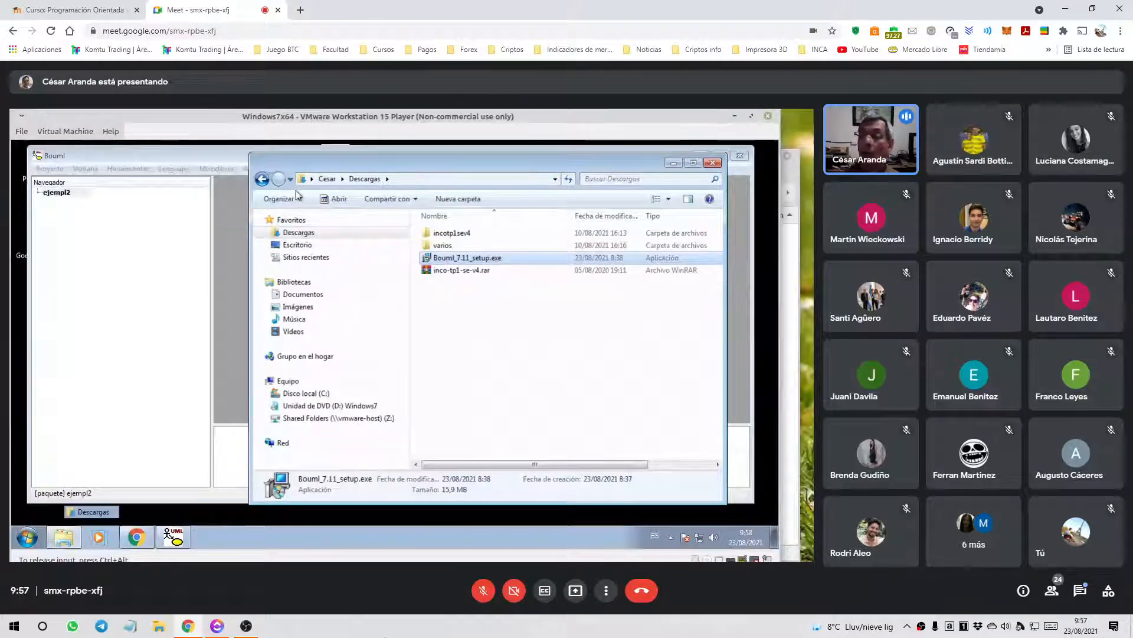
click(677, 165)
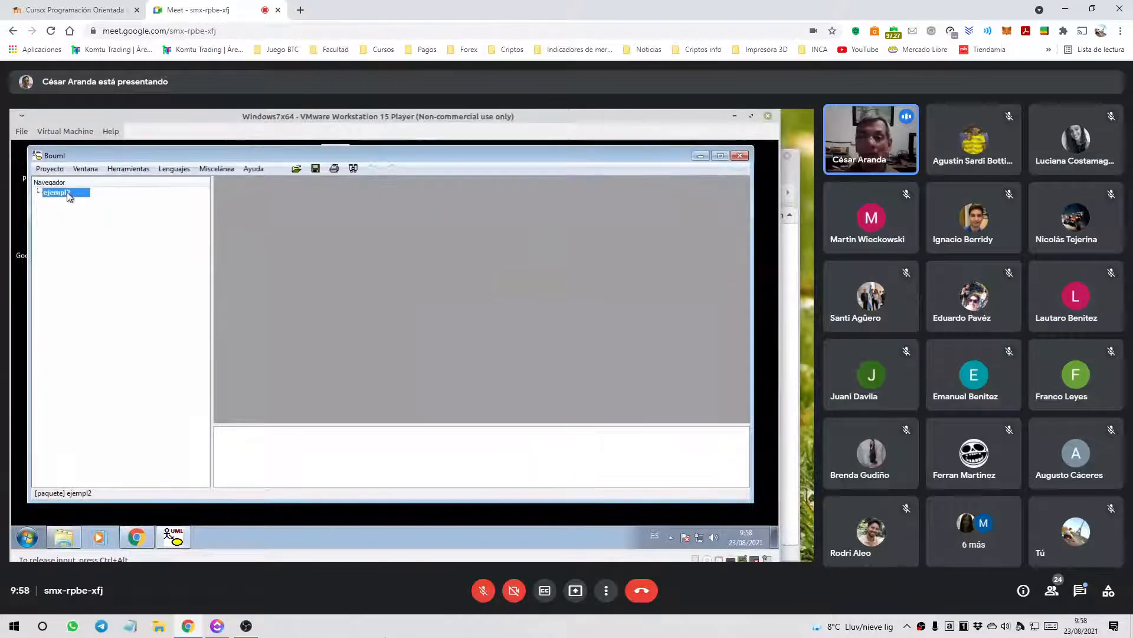
- Add a new package named tolva to the ejempl2 project
right_click(69, 195)
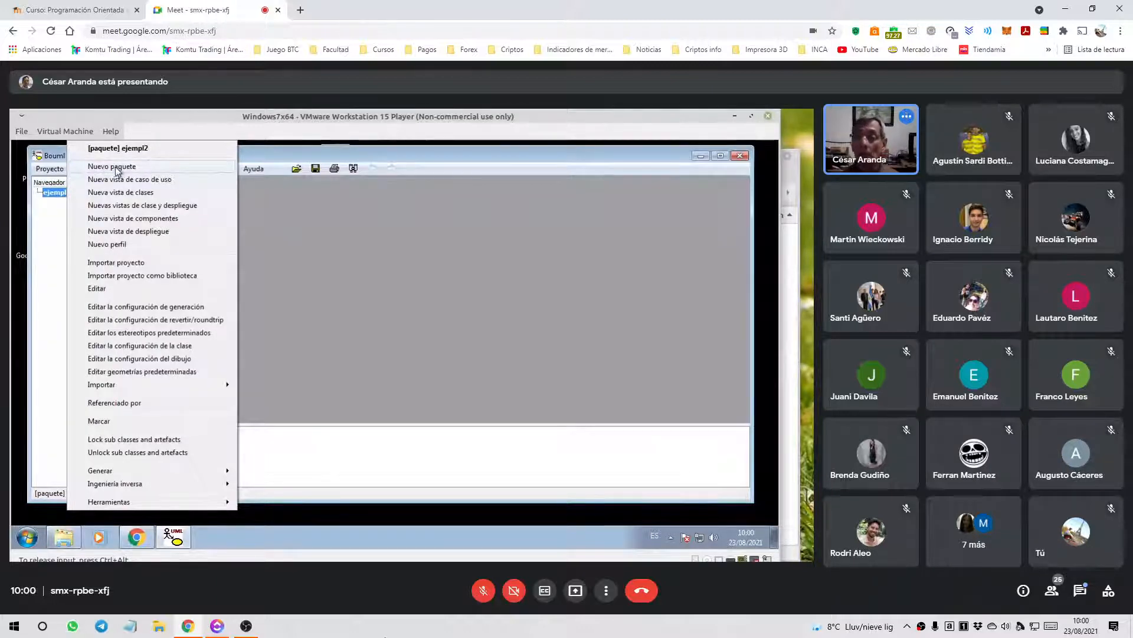
click(116, 168)
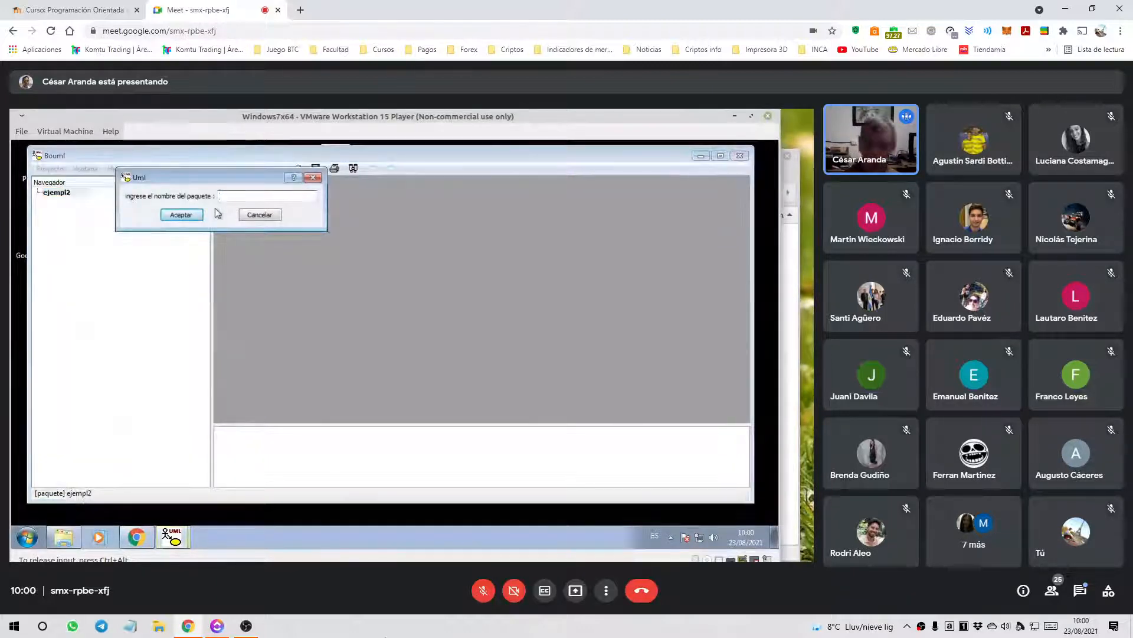
text(tolva)
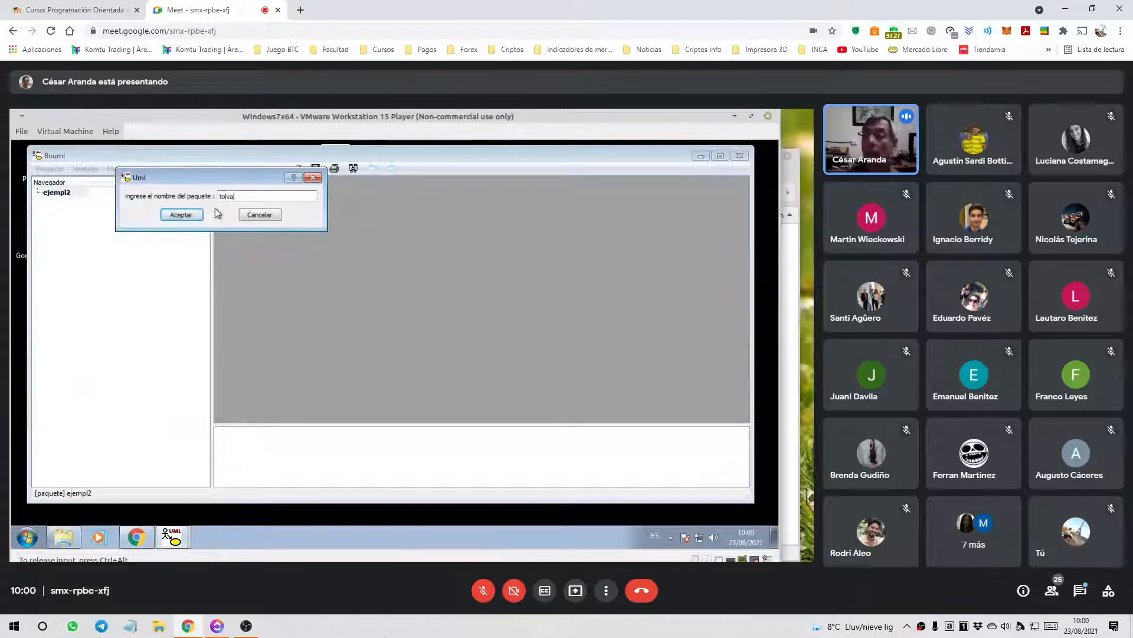
key(Return)
mouse_move(173, 536)
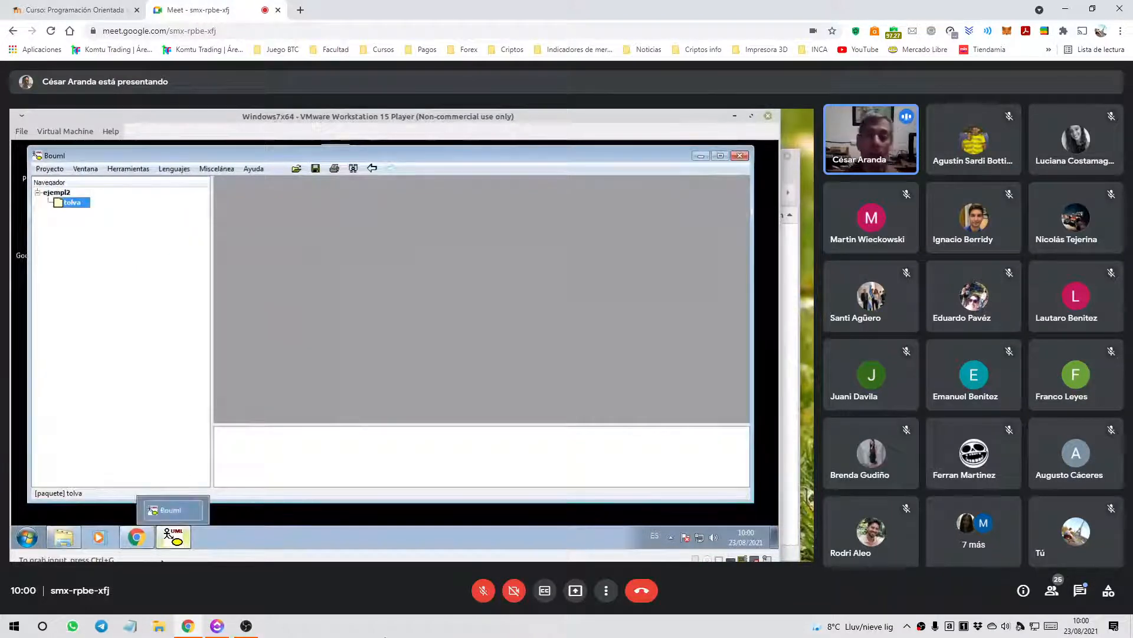
click(95, 224)
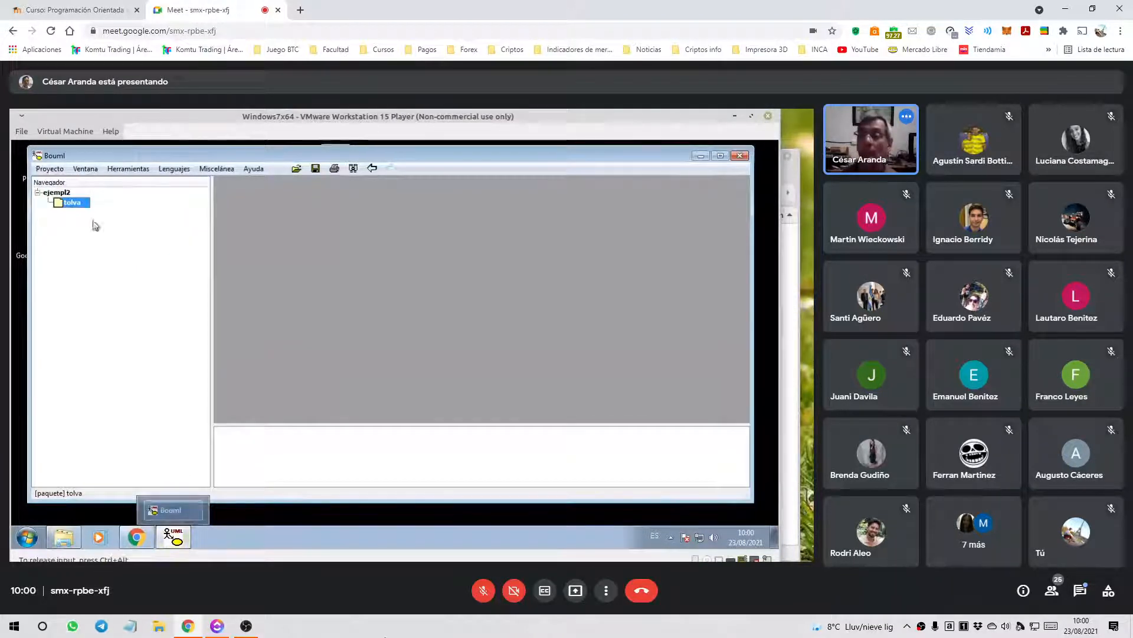
- Add a second package named bomba directly under the ejempl2 project
right_click(66, 193)
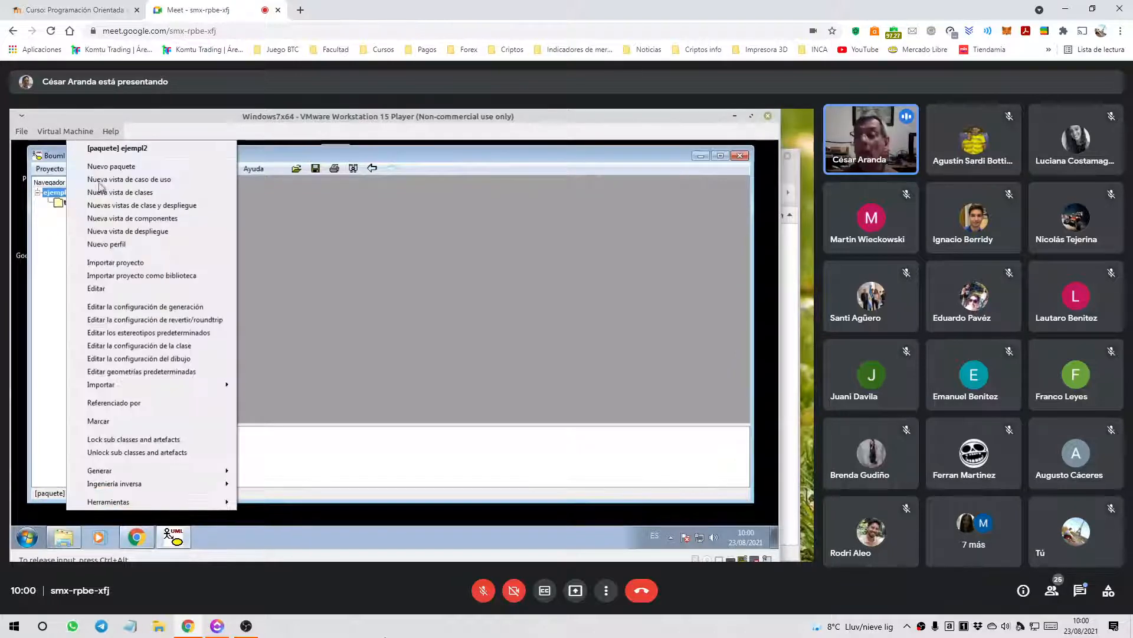
click(111, 166)
text(b)
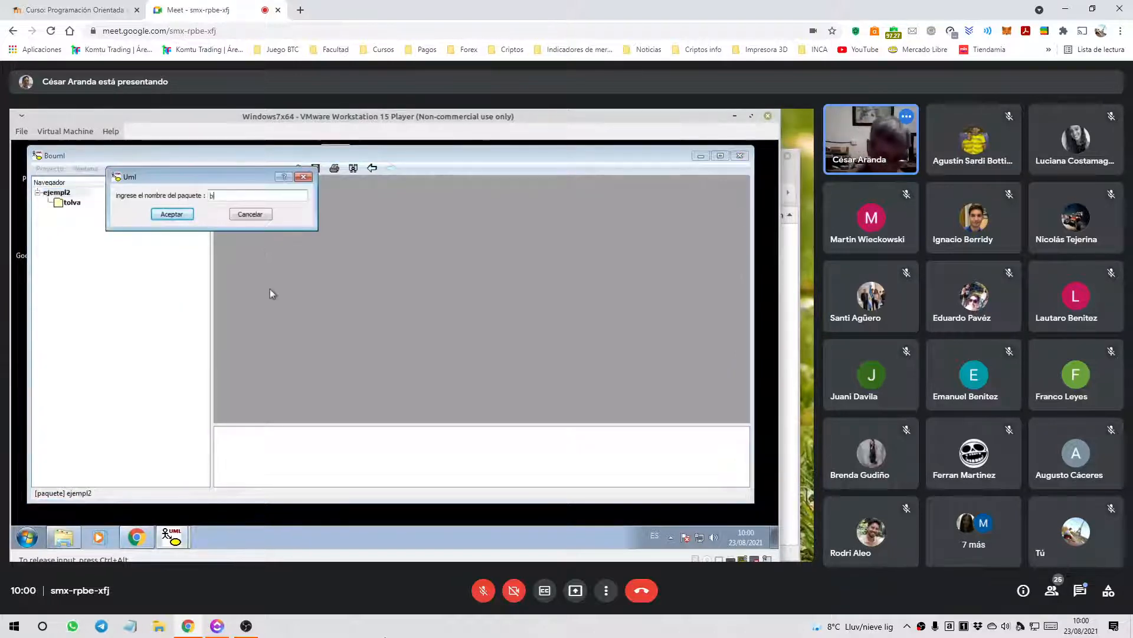
text(omb)
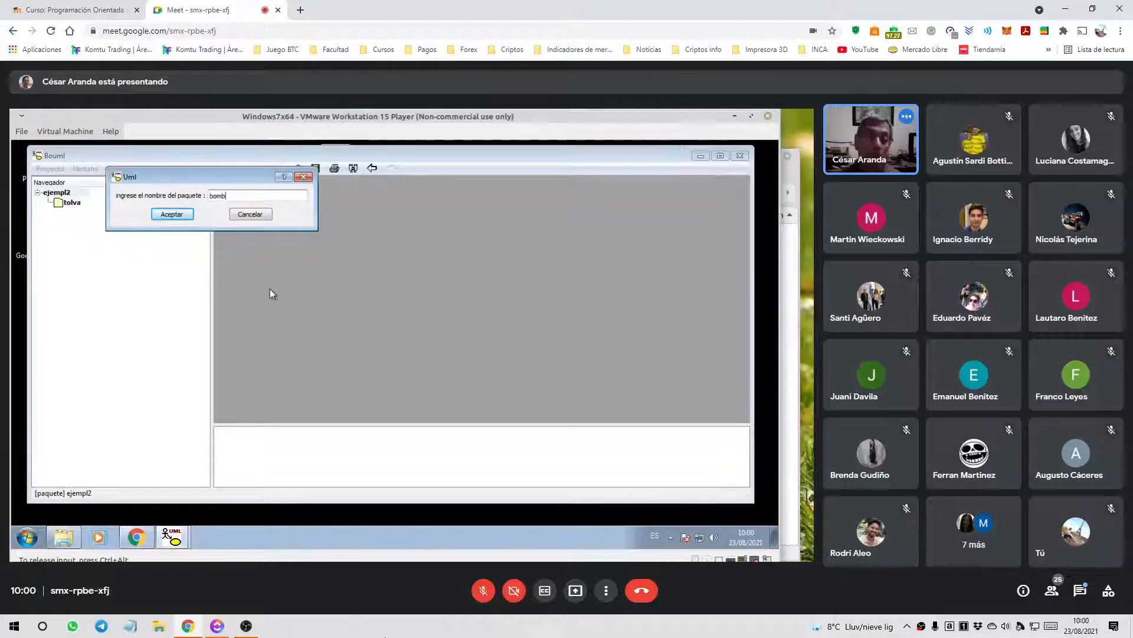
text(a)
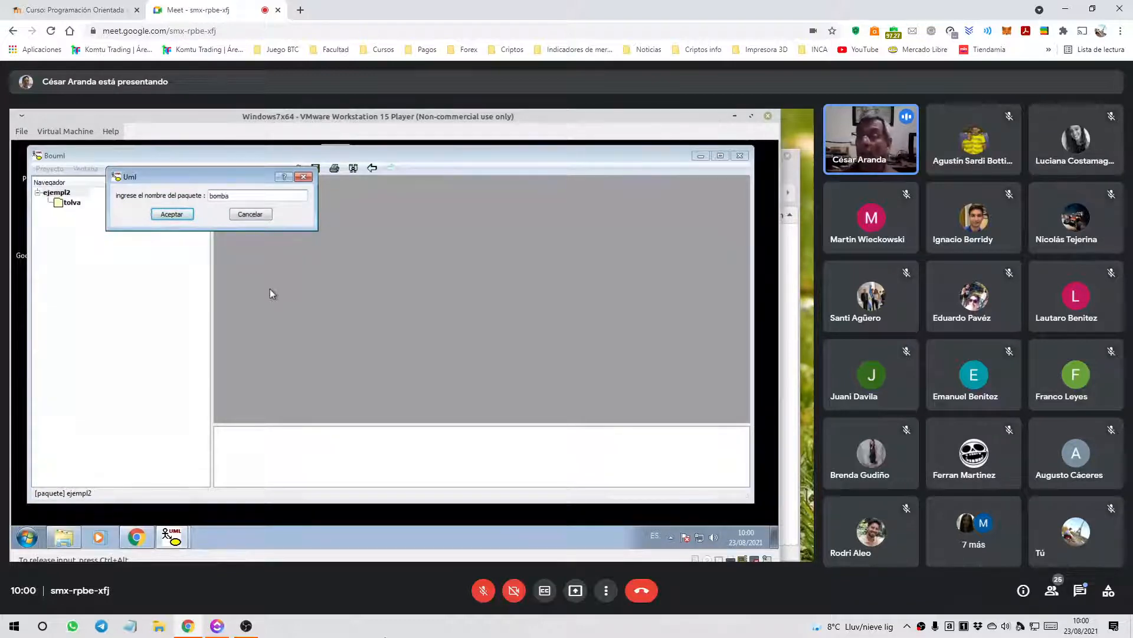
key(Return)
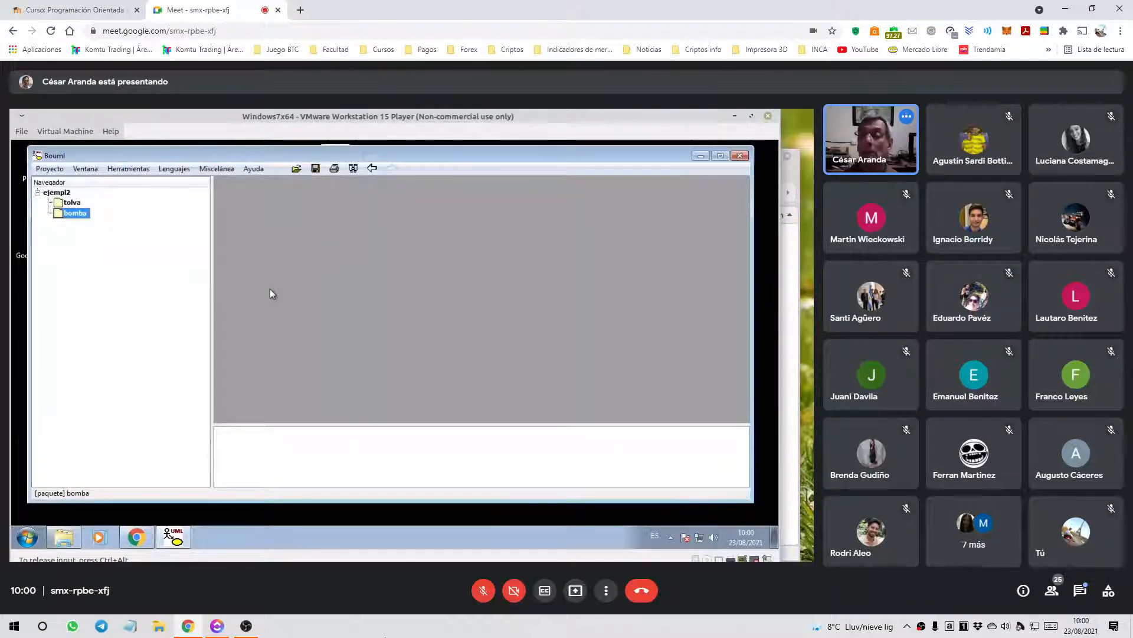
- Add a third package named envasasdora directly under the ejempl2 project
right_click(55, 193)
click(101, 167)
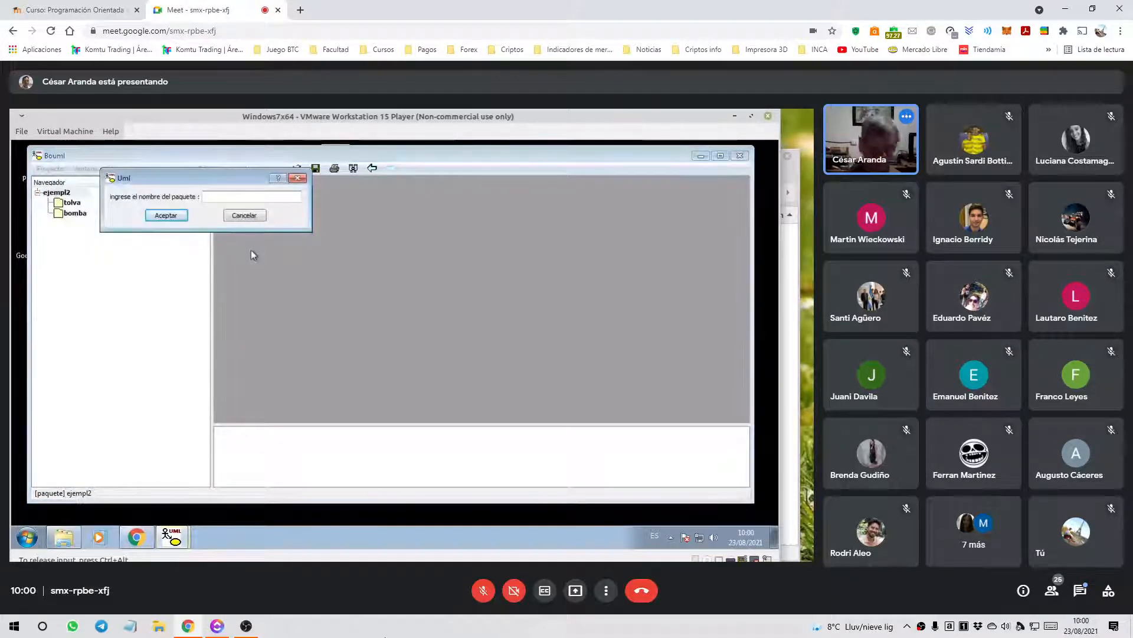
text(envasasdora)
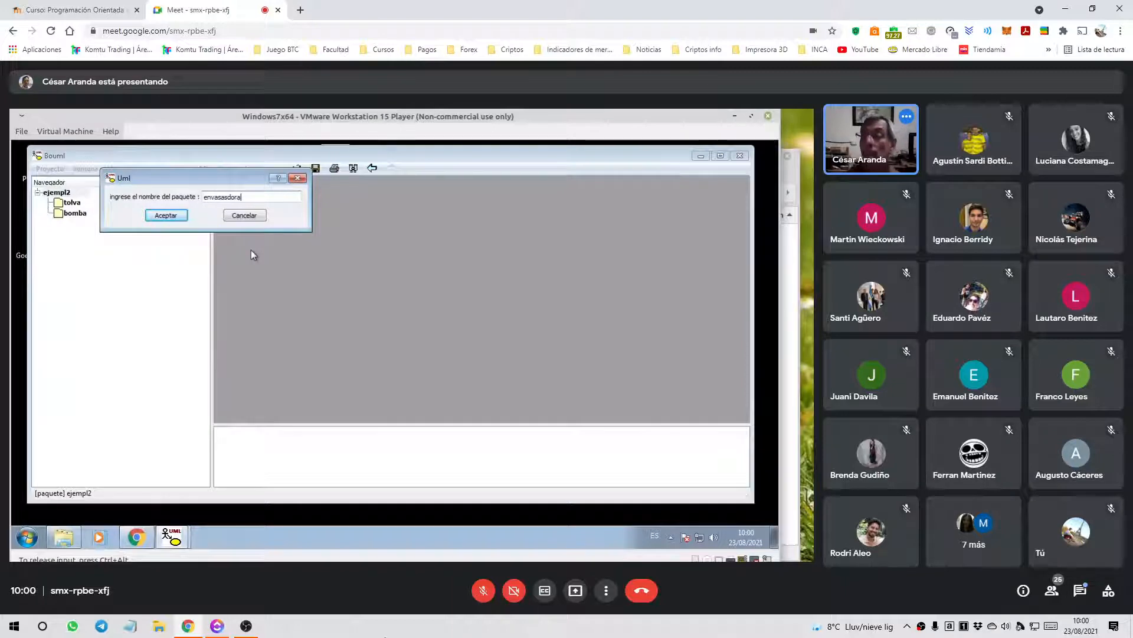
key(Return)
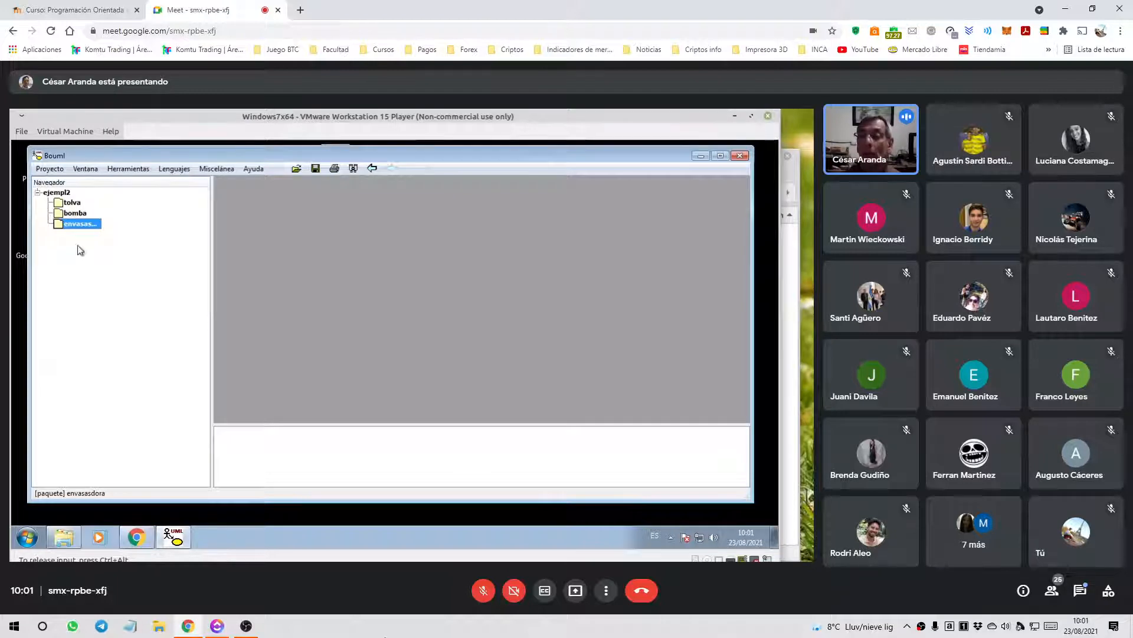
- Add a class view named vista_ppal to the bomba package
right_click(75, 215)
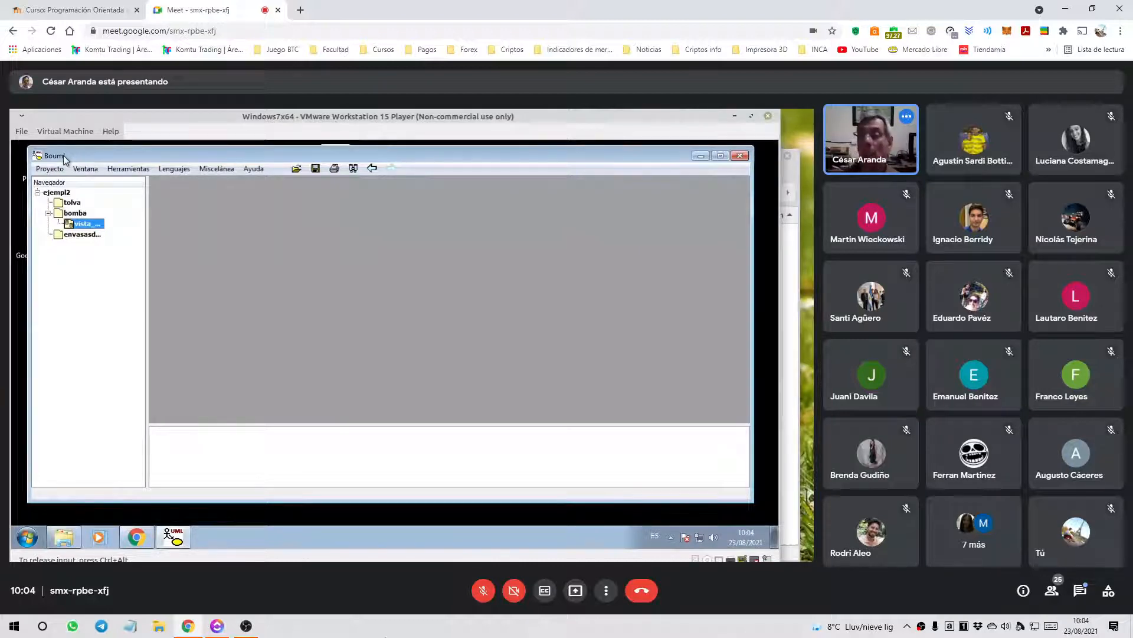
right_click(75, 216)
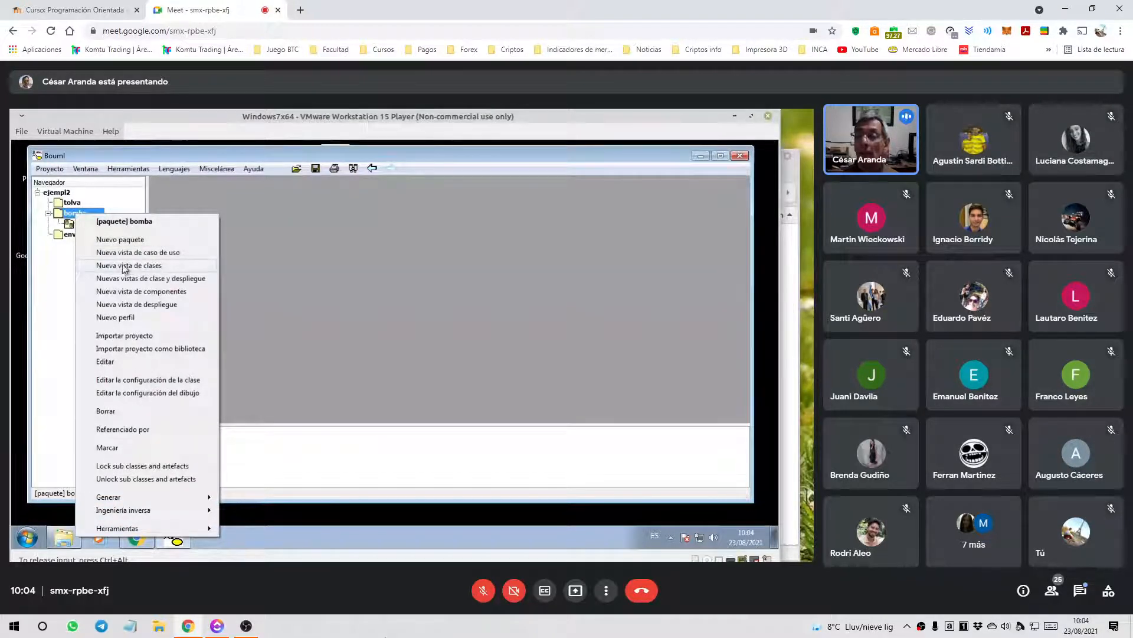
click(127, 270)
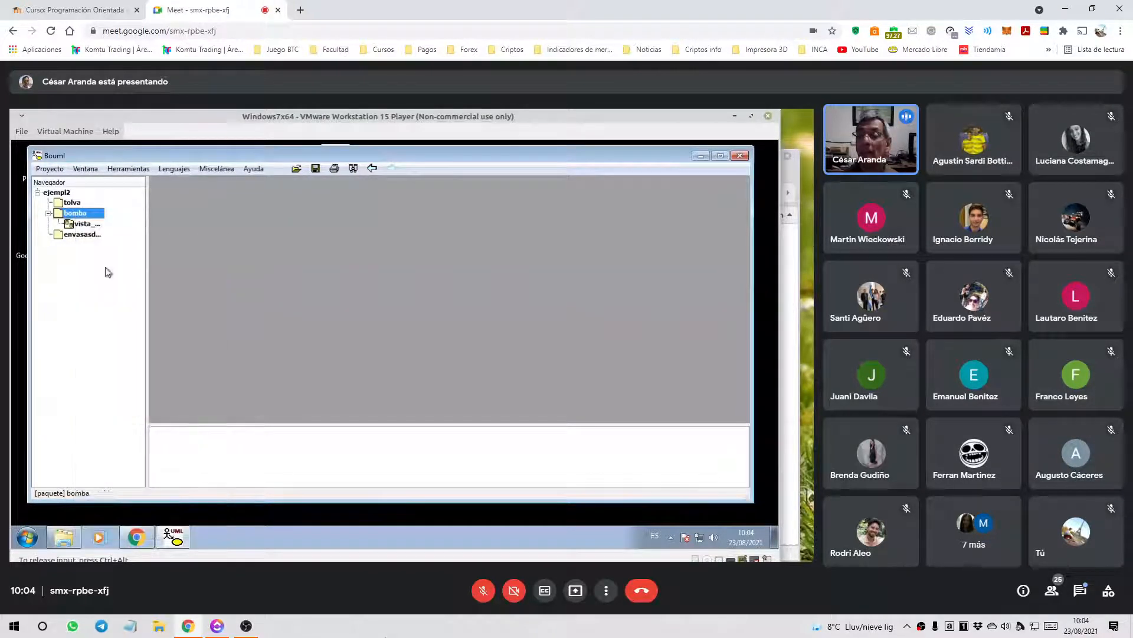
- Add a class diagram named dc_ppal to the vista_ppal class view
right_click(85, 226)
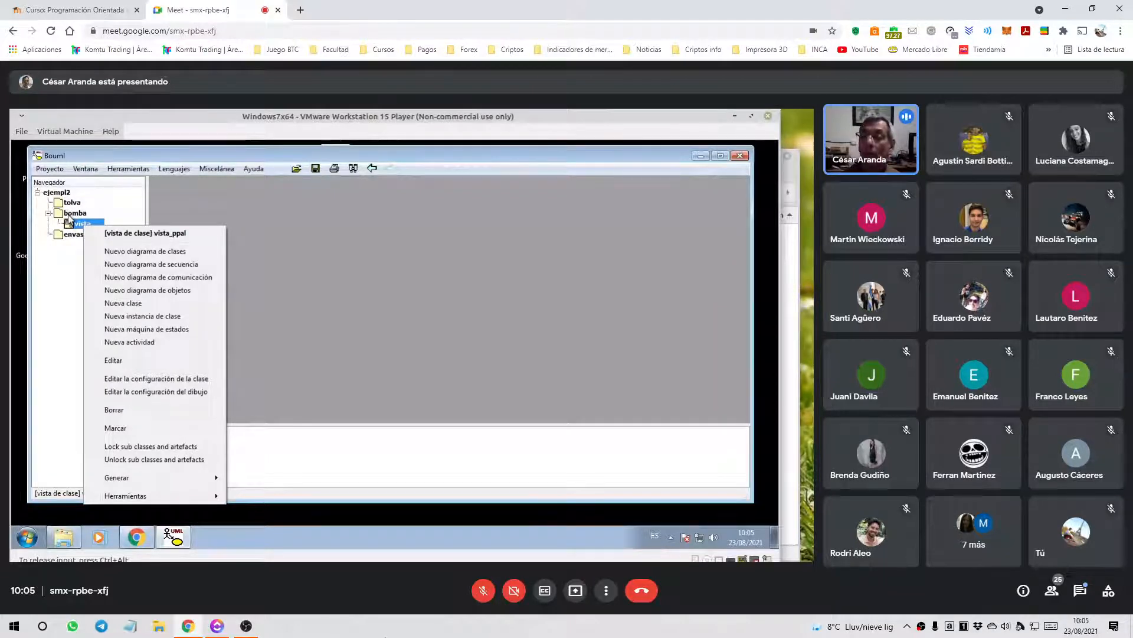
click(134, 252)
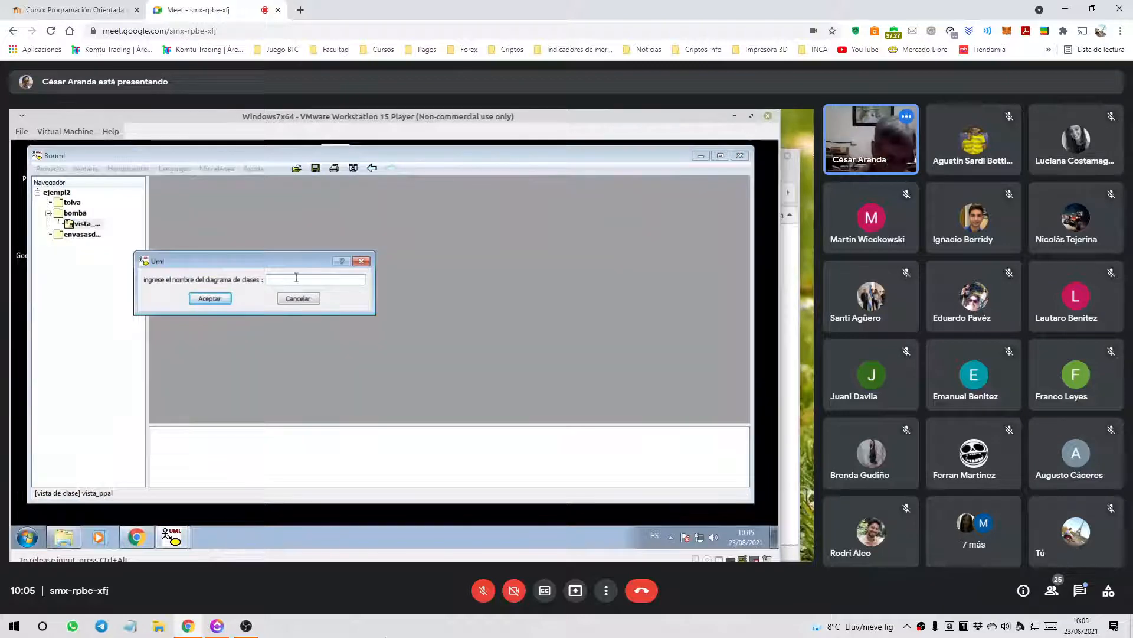
text(dc)
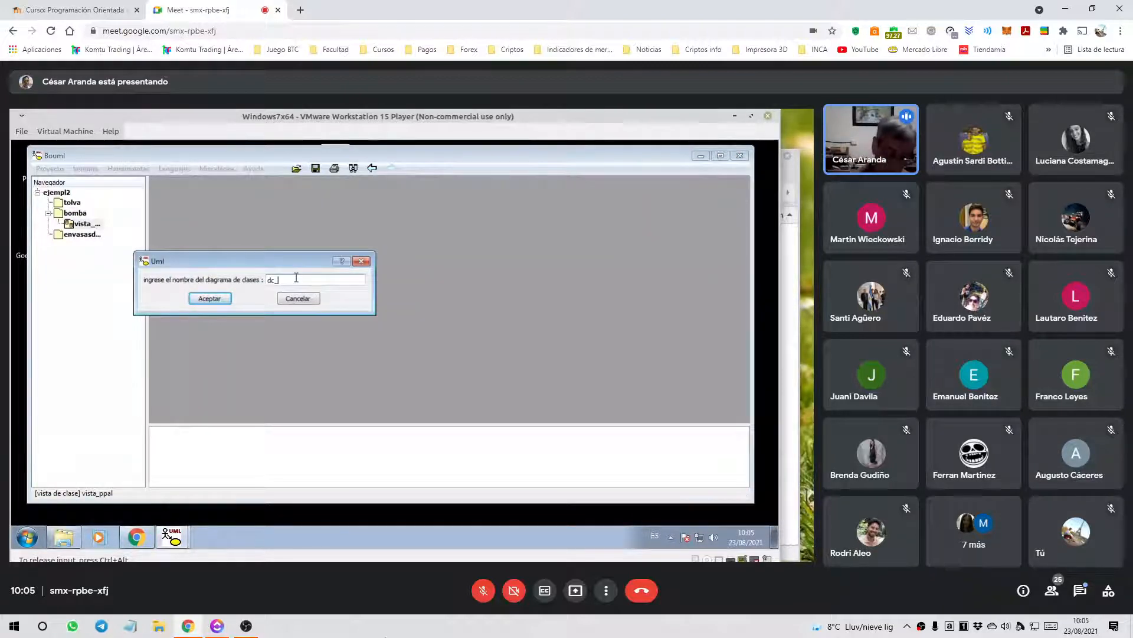
text(_ppal)
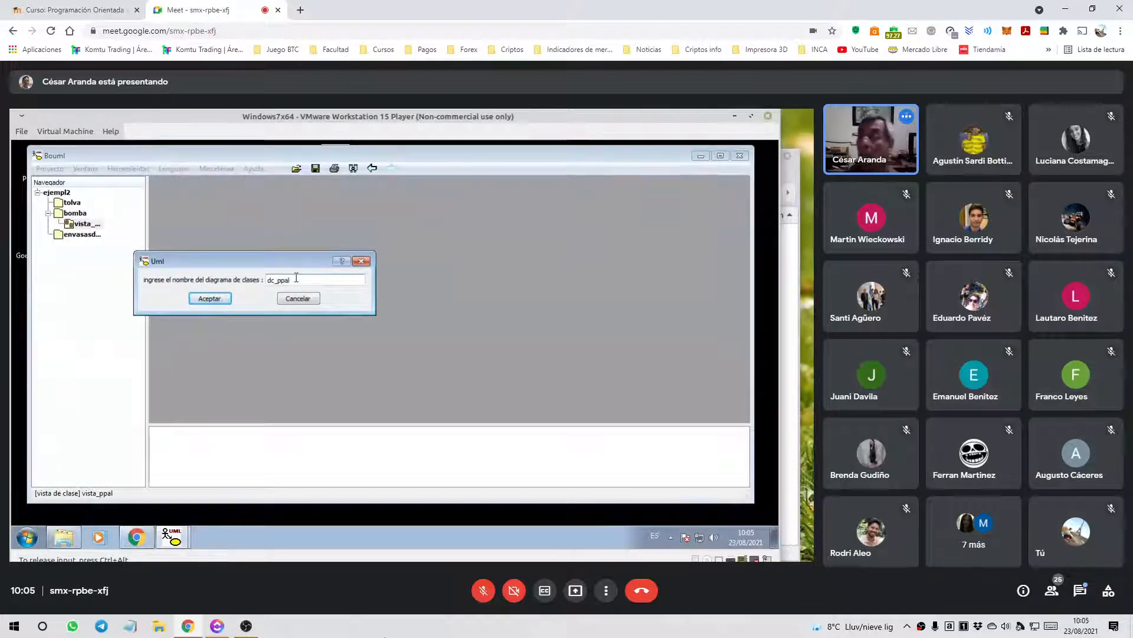
key(Return)
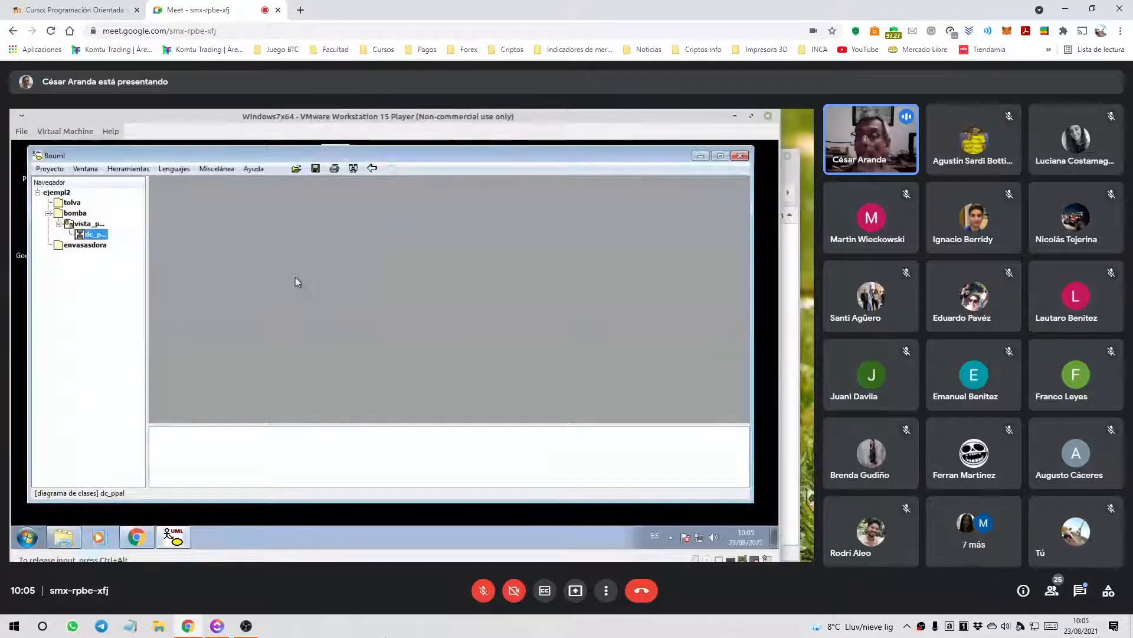
- Add a sequence diagram named ds_1 to the vista_ppal class view
right_click(80, 225)
click(135, 269)
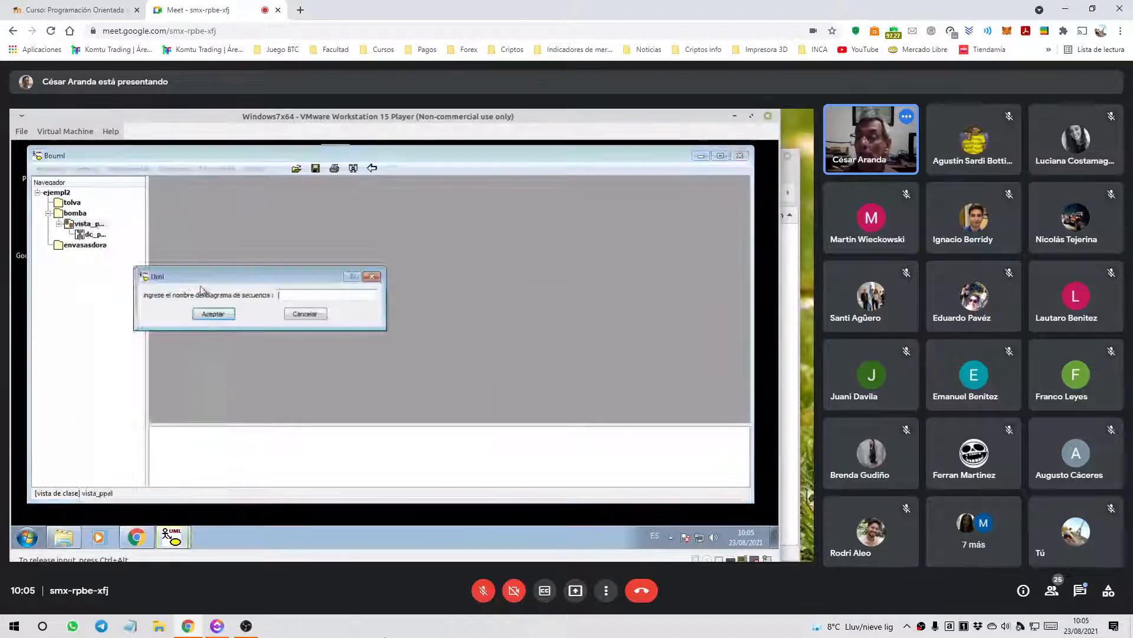
text(ds)
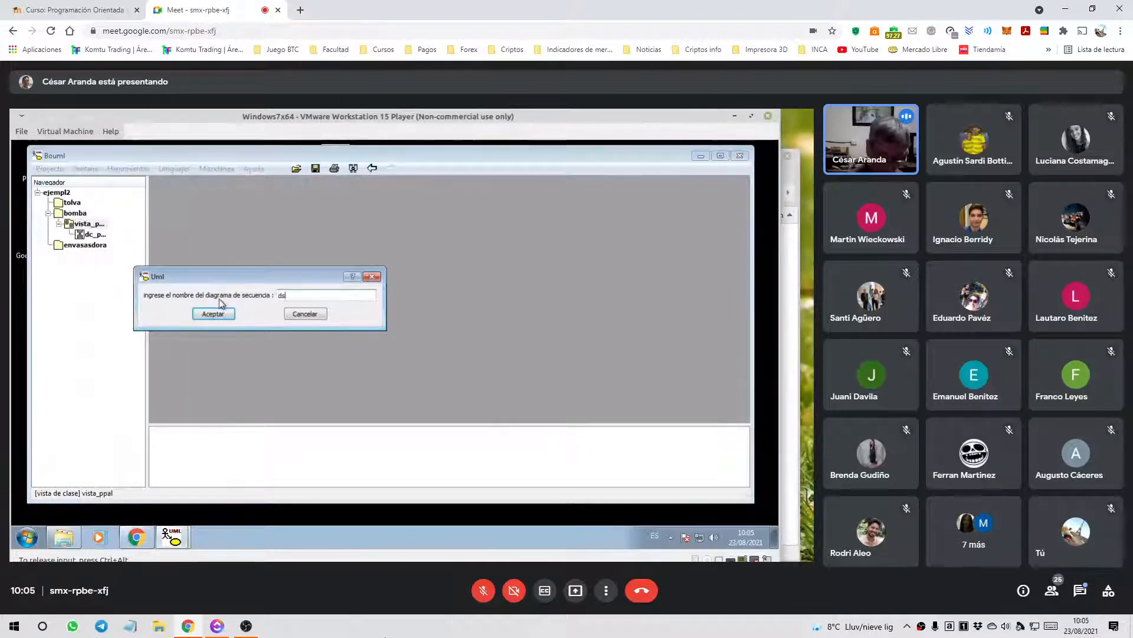
text(_)
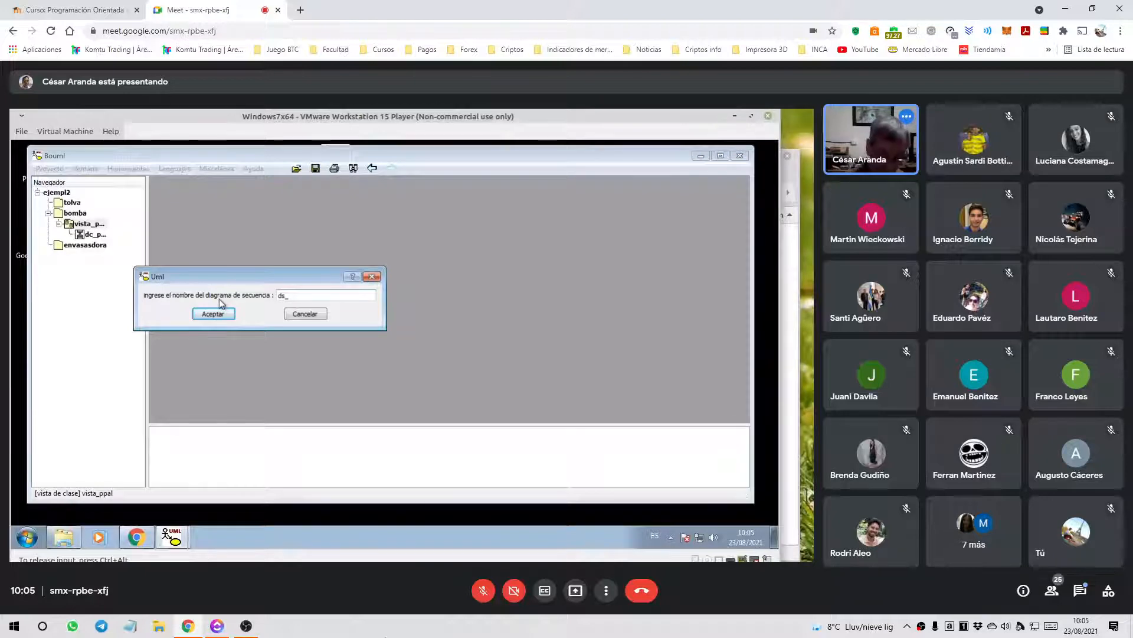
text(1)
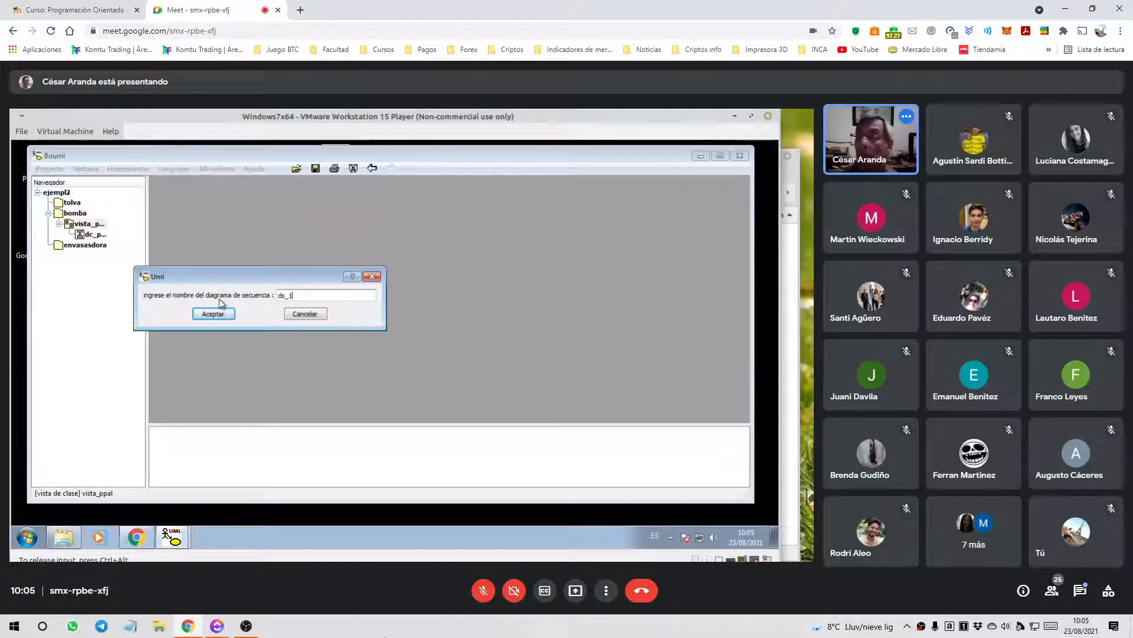
key(Return)
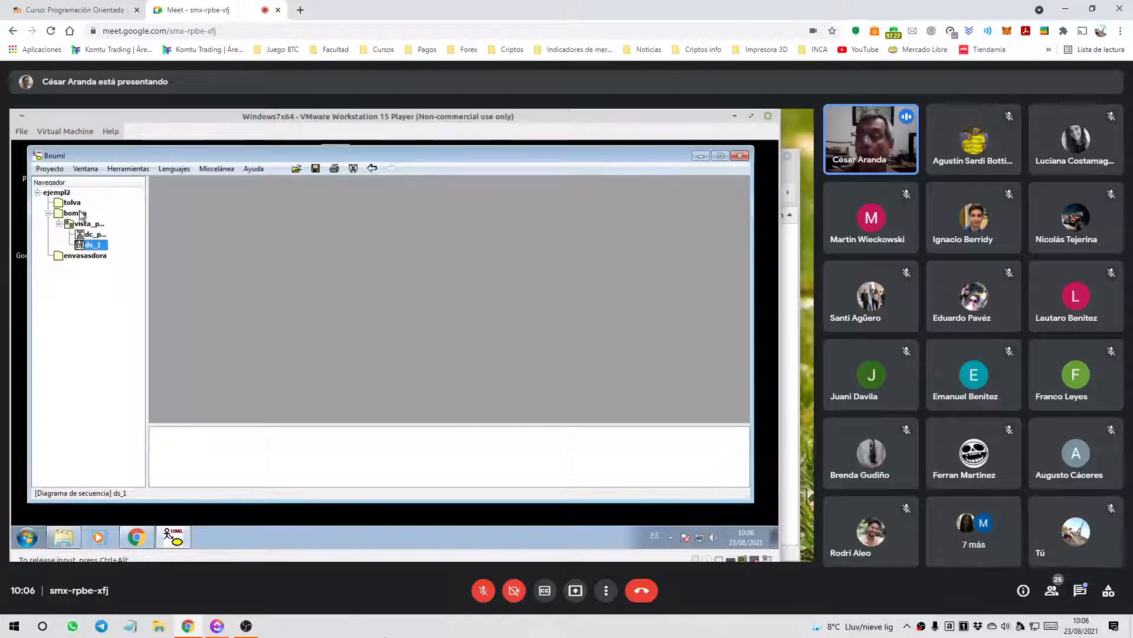
- Open the dc_ppal class diagram, then reposition and widen its window within the workspace
click(94, 235)
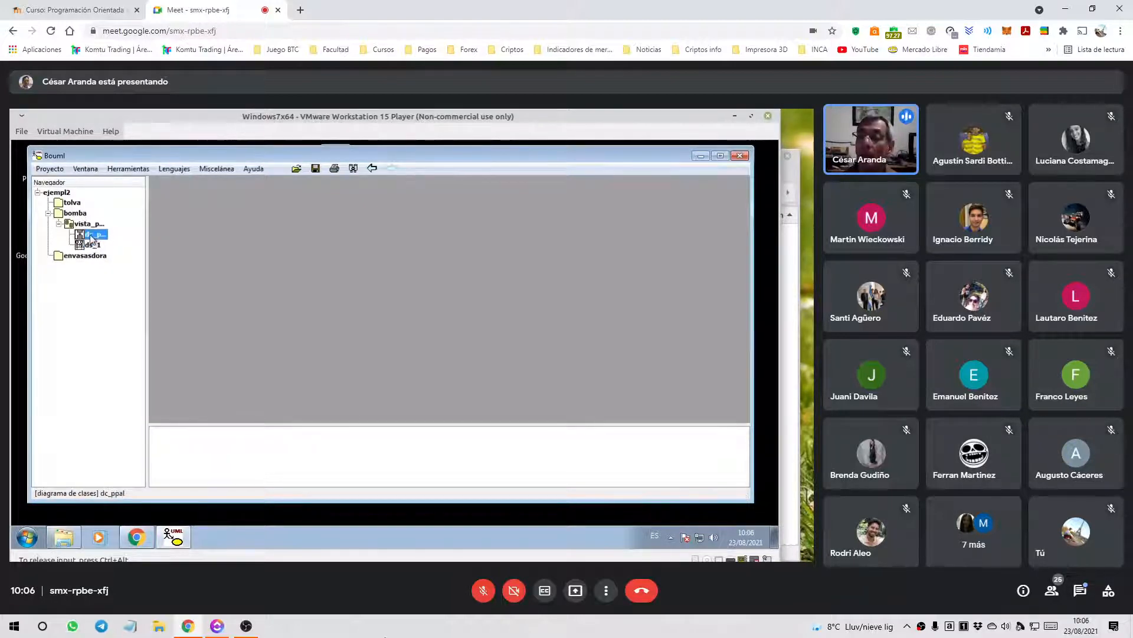
double_click(94, 235)
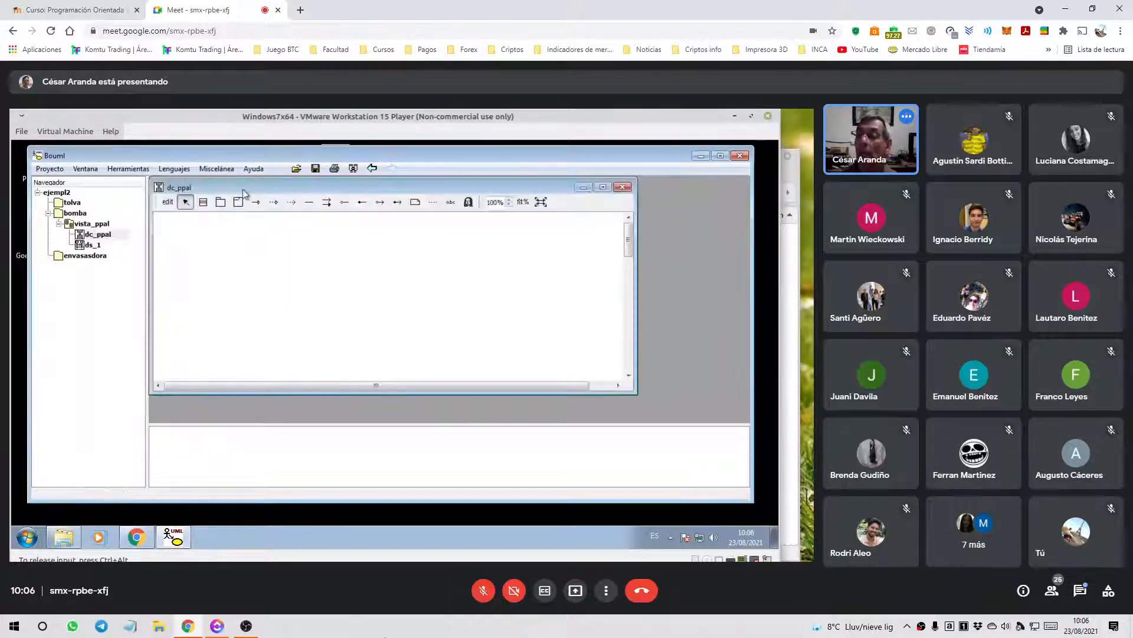
drag(253, 189, 308, 199)
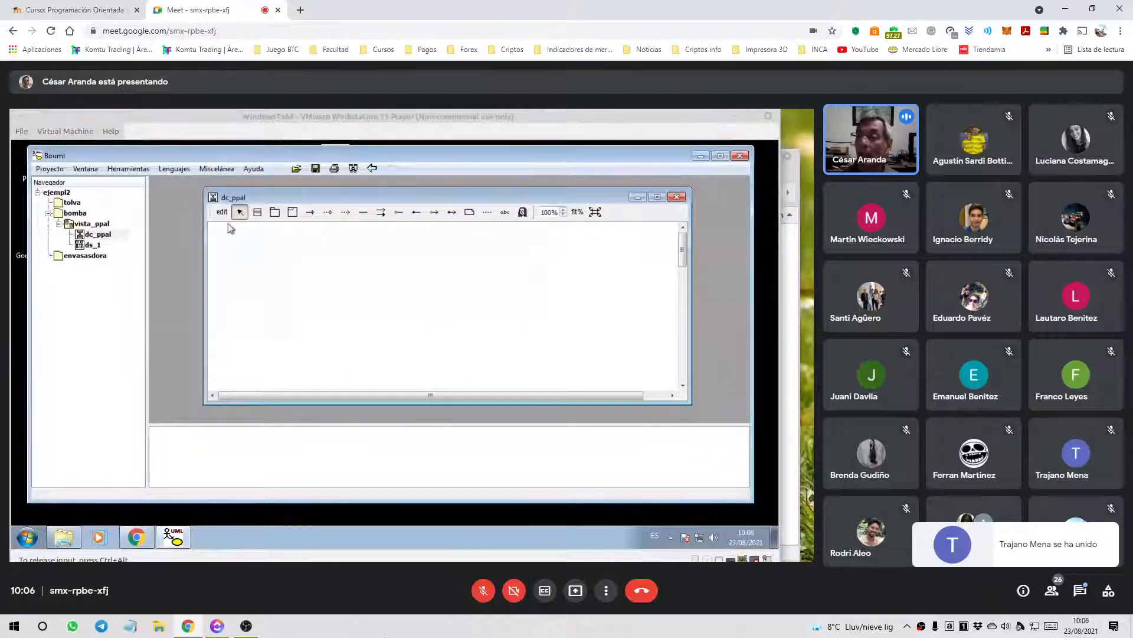
drag(204, 260, 163, 260)
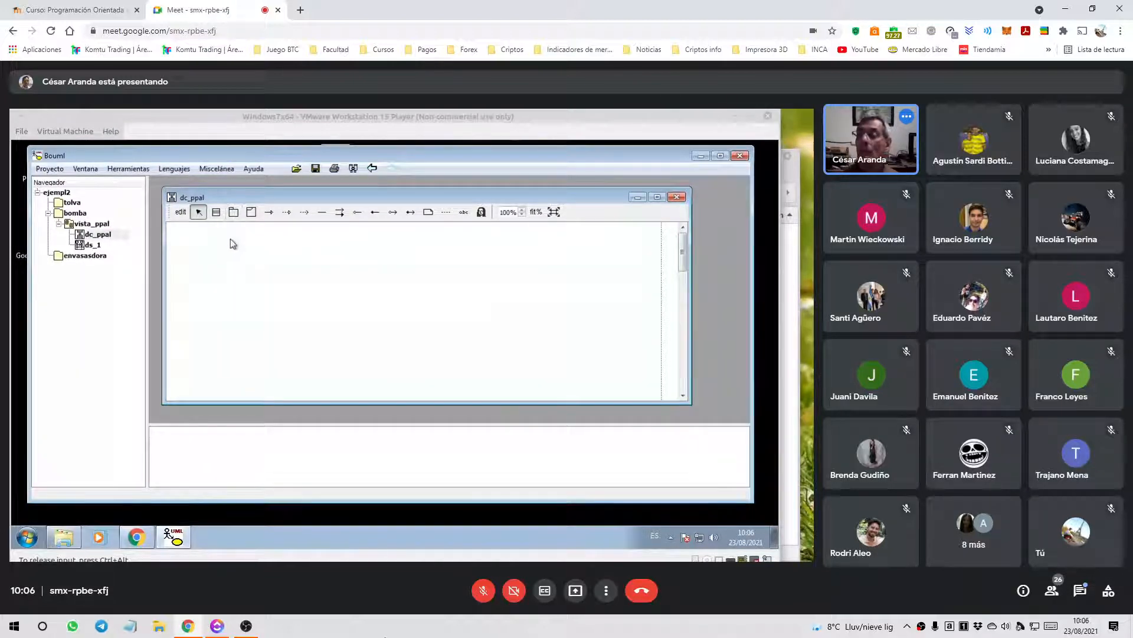
- Place the existing tolva package on the dc_ppal class diagram
click(234, 213)
click(229, 267)
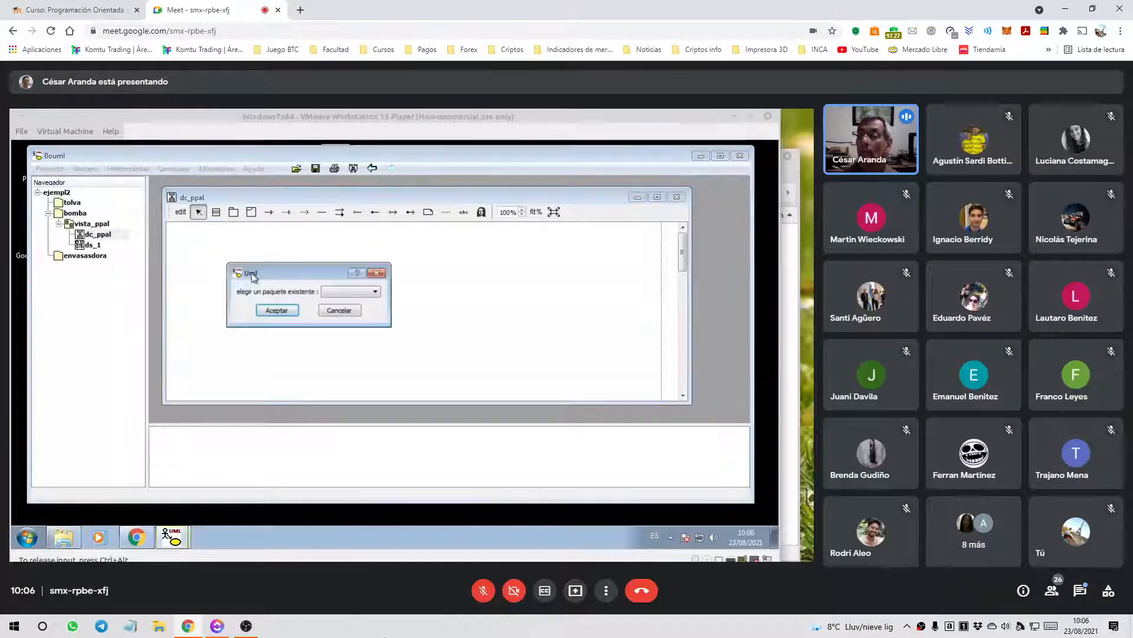
click(360, 293)
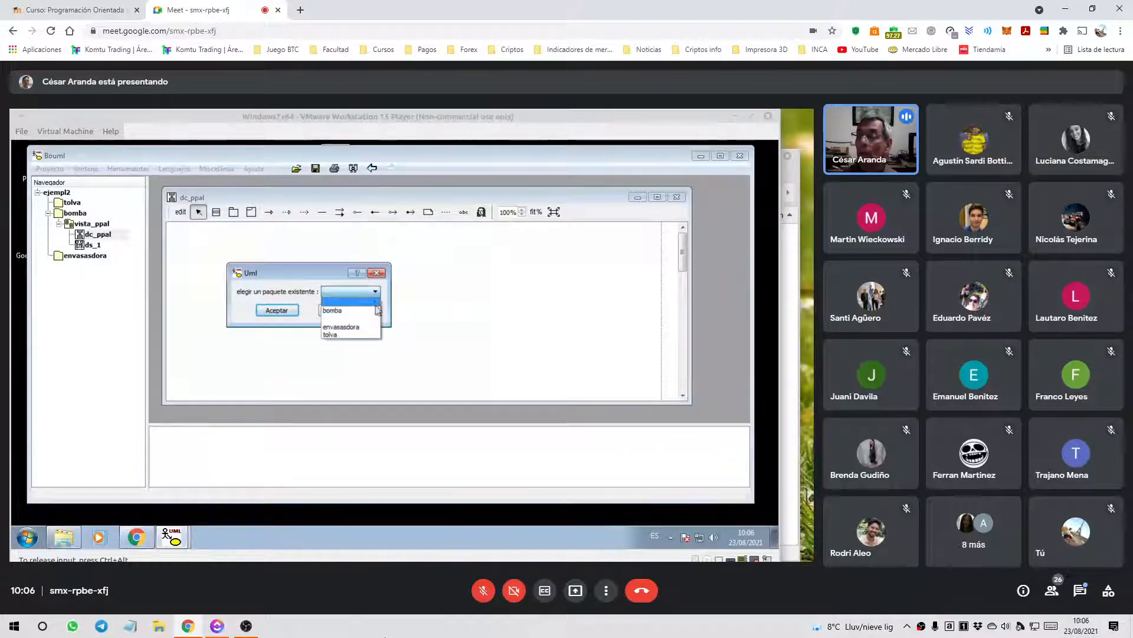
click(341, 334)
click(292, 313)
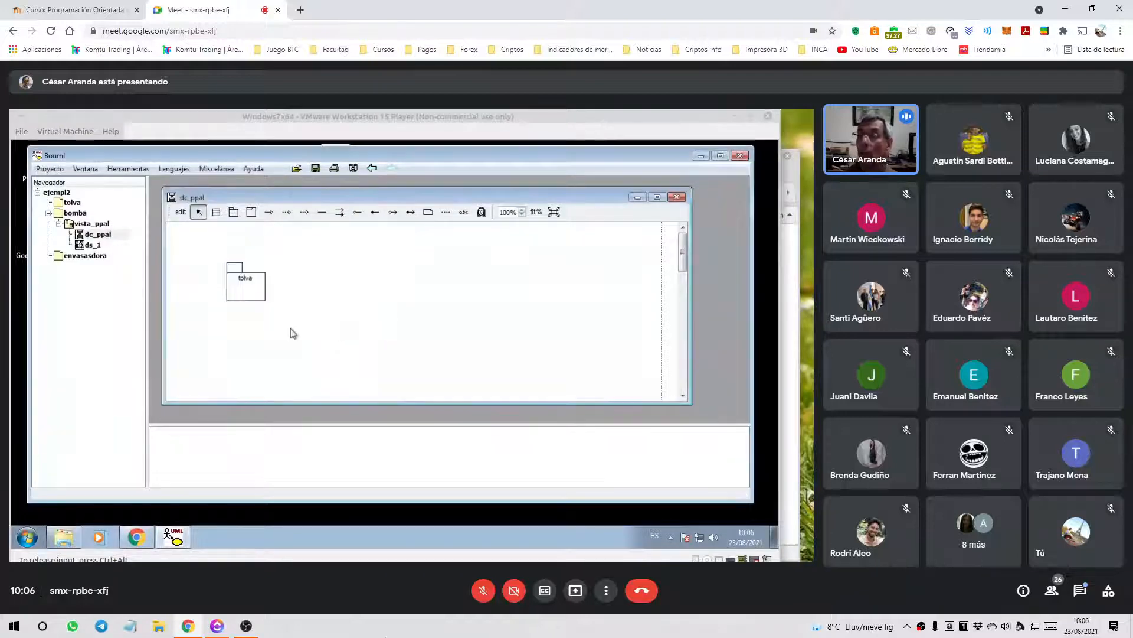
- Add a new class named Bomba to the dc_ppal diagram and move it closer beside the tolva package
click(216, 211)
click(420, 275)
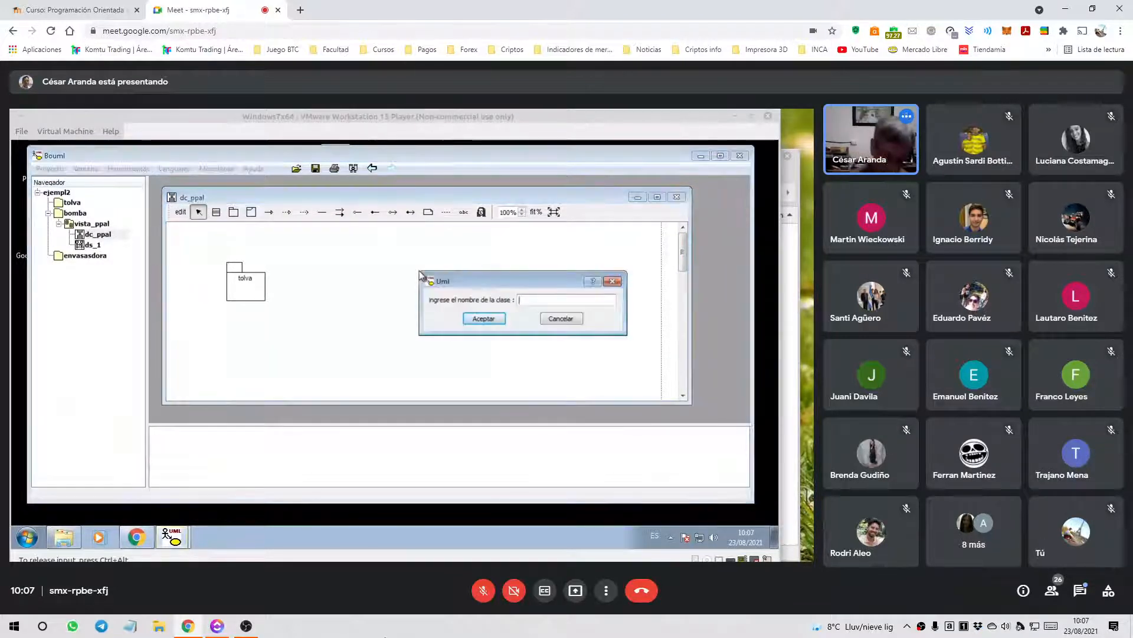
text(bom)
key(BackSpace)
key(BackSpace)
key(BackSpace)
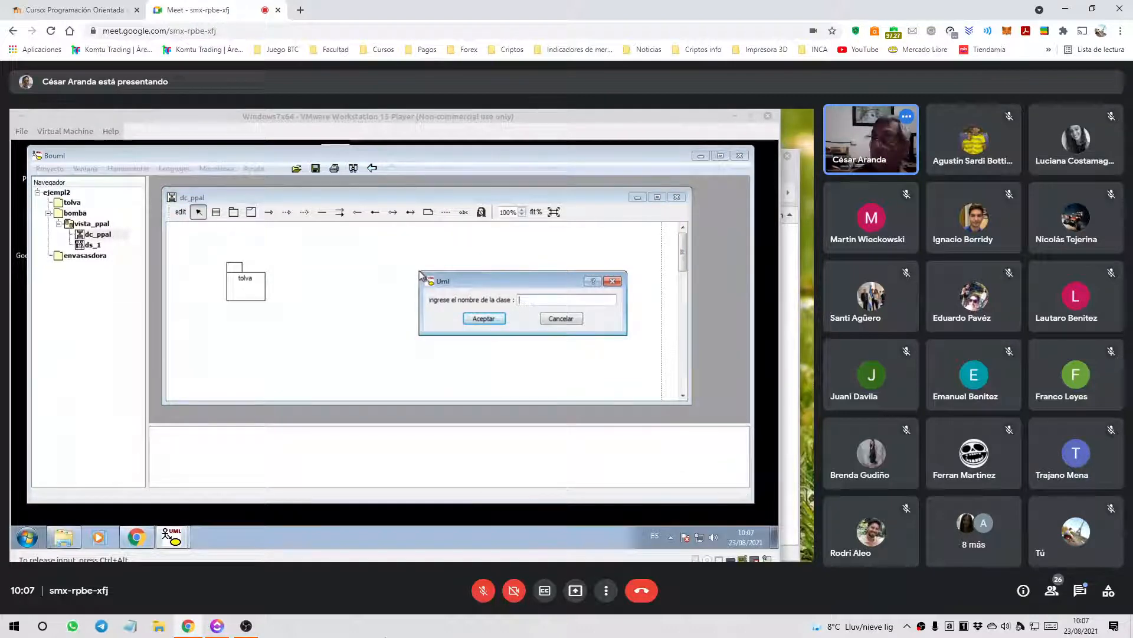
text(Bomba)
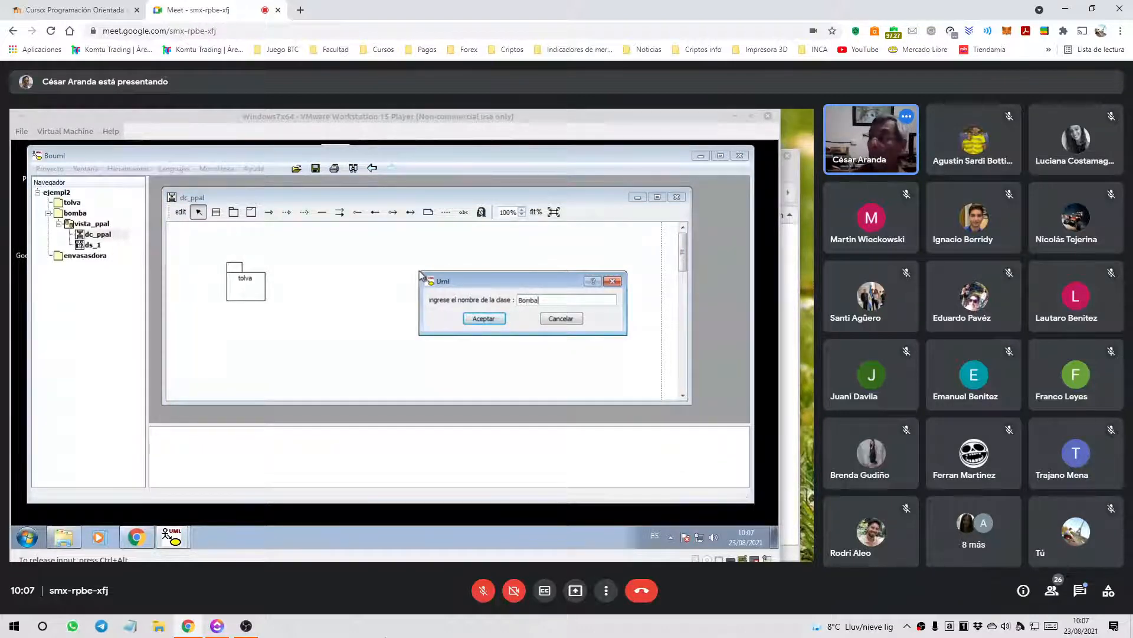
key(Return)
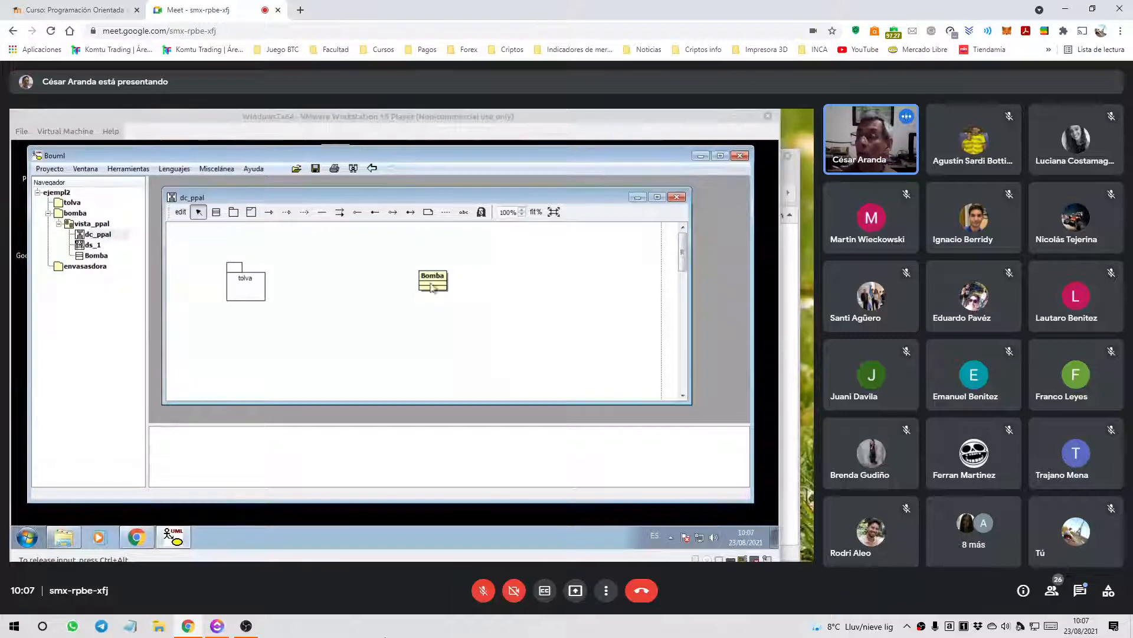
drag(429, 284, 336, 256)
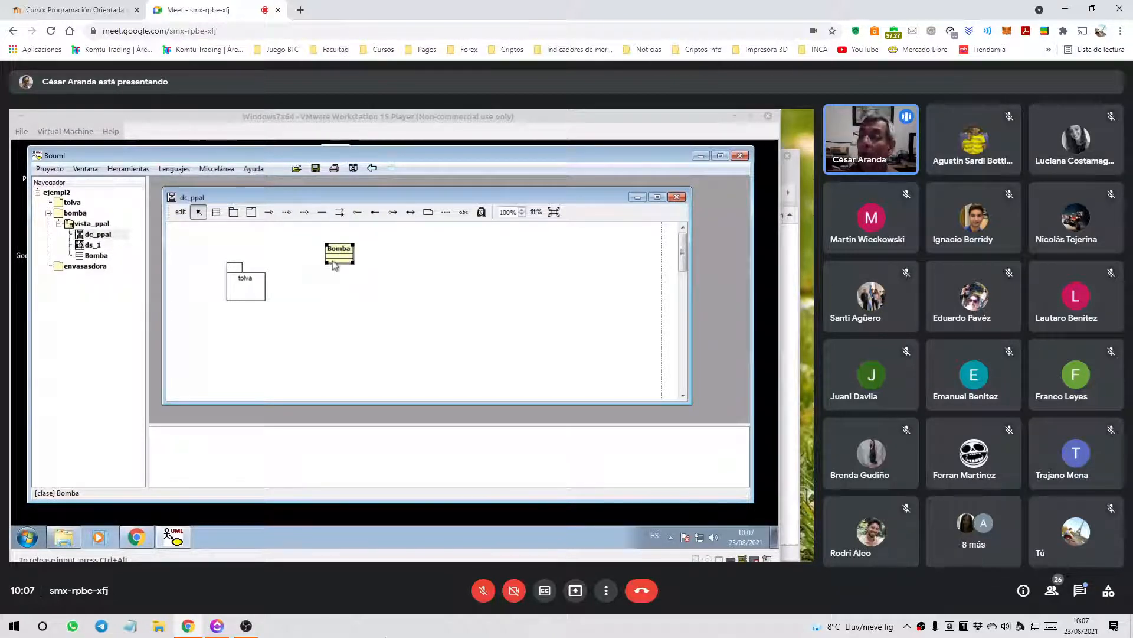
drag(335, 261, 349, 274)
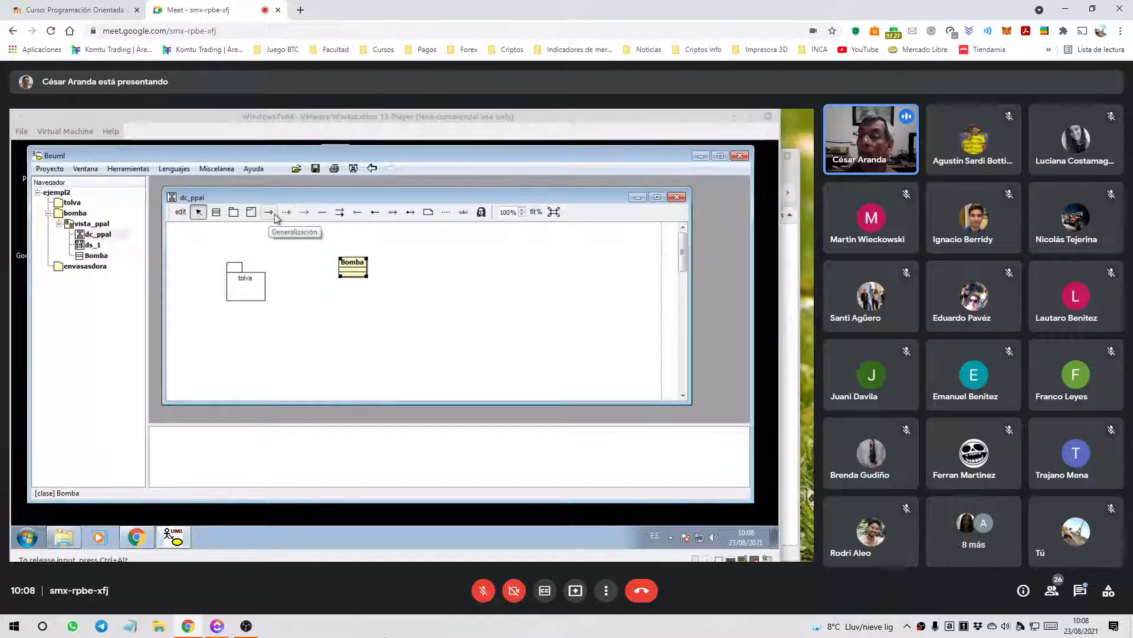
- Try to draw an association between the Bomba class and the tolva package, and shift Bomba slightly toward the package
click(325, 215)
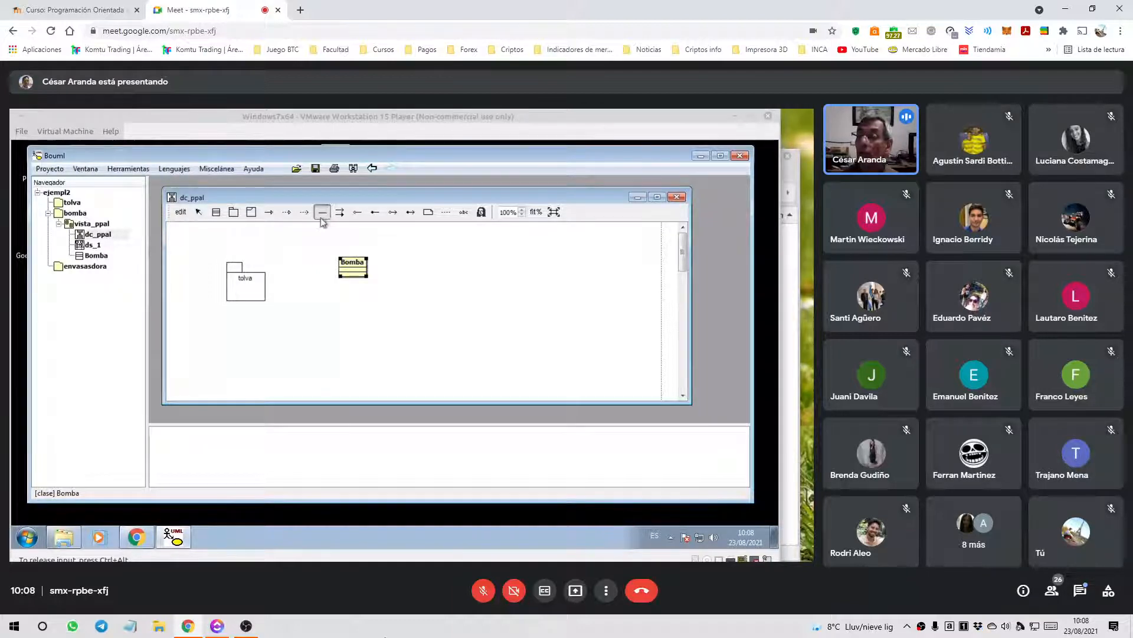
drag(351, 273, 258, 288)
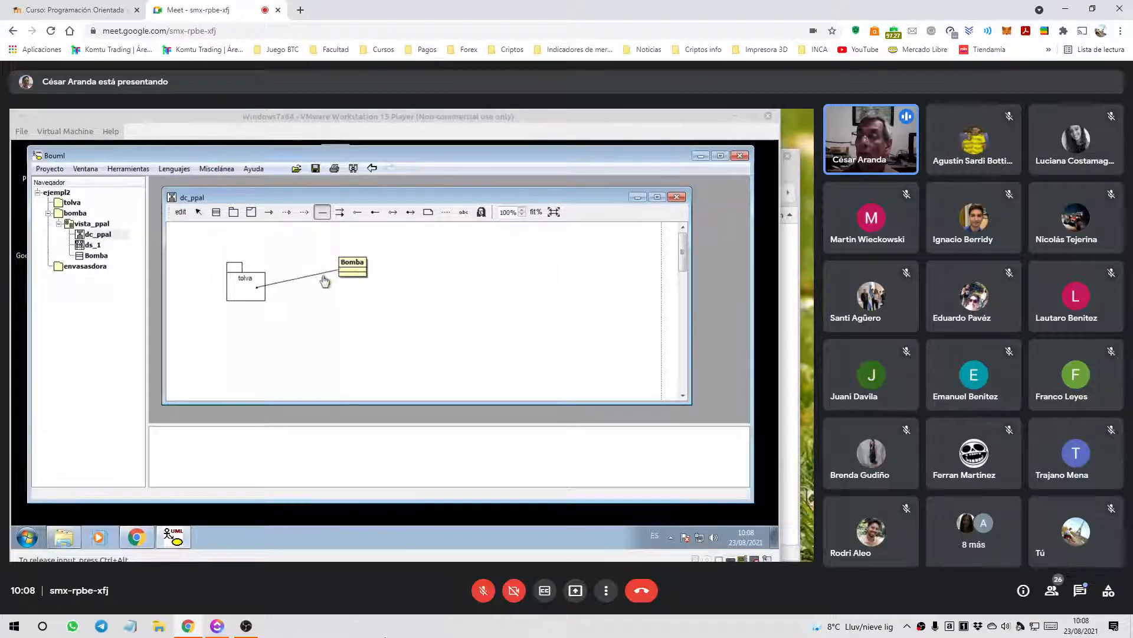
click(352, 268)
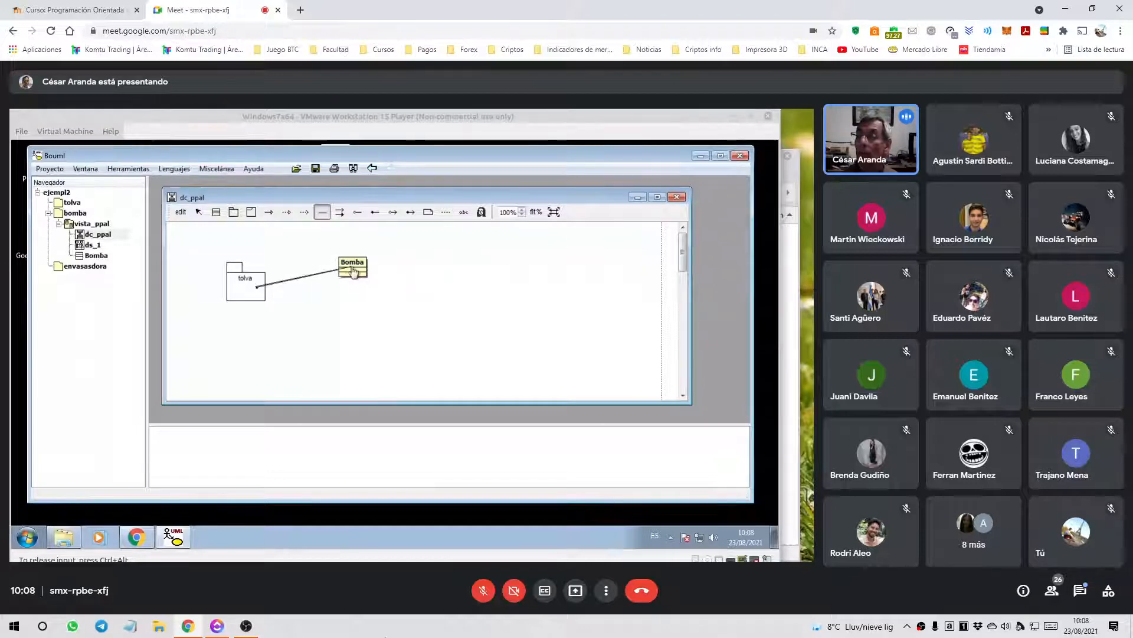
double_click(352, 267)
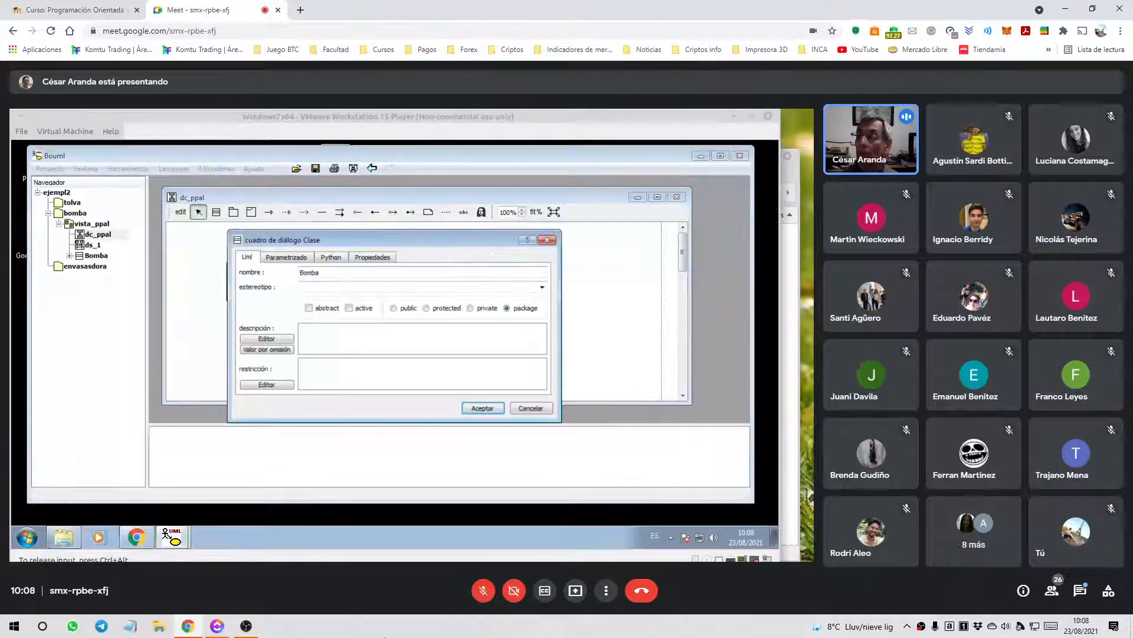
click(538, 408)
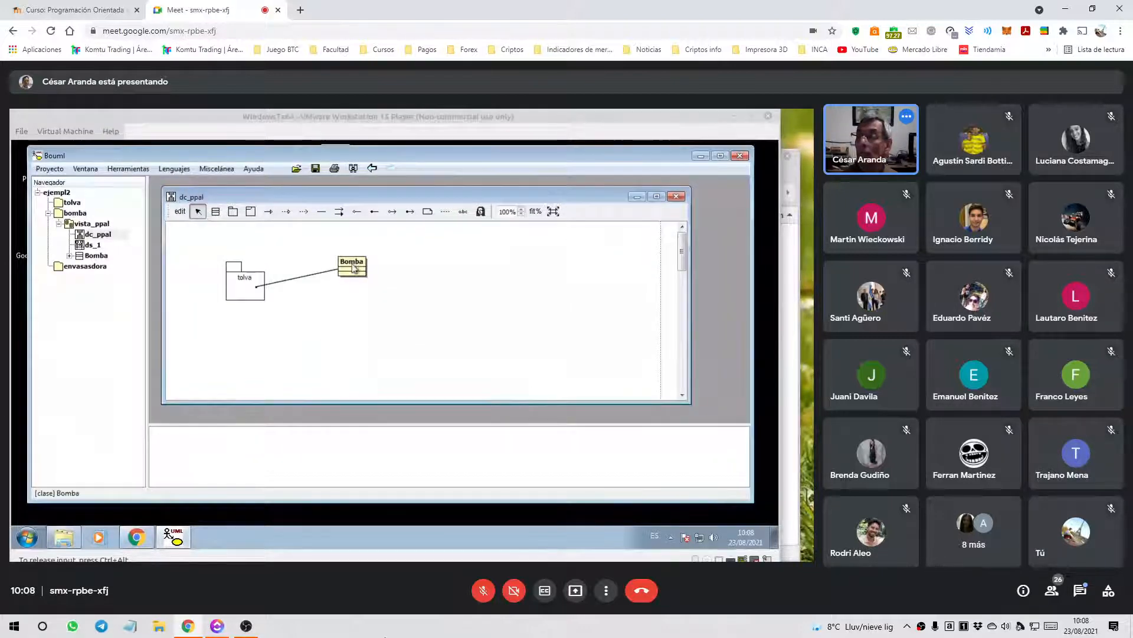
mouse_move(352, 269)
mouse_down()
mouse_move(441, 325)
mouse_move(342, 268)
mouse_up()
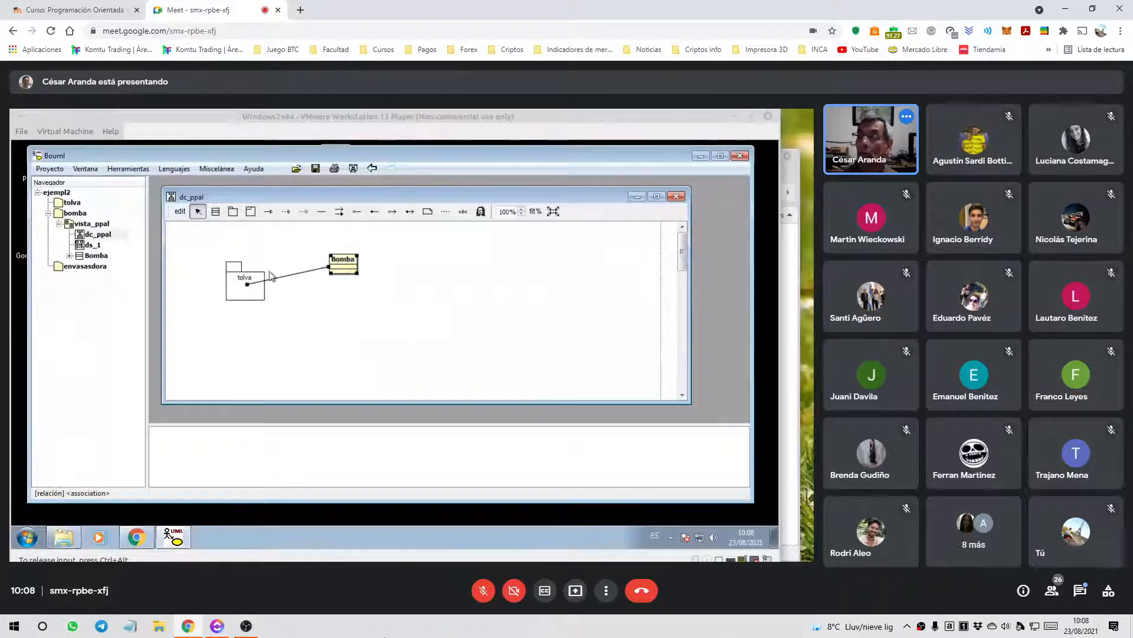
- Try moving the tolva end of the association to the package's edge, and return it inside the package
click(249, 284)
mouse_move(248, 283)
mouse_down()
mouse_move(248, 272)
mouse_move(245, 288)
mouse_move(277, 294)
mouse_move(265, 287)
mouse_up()
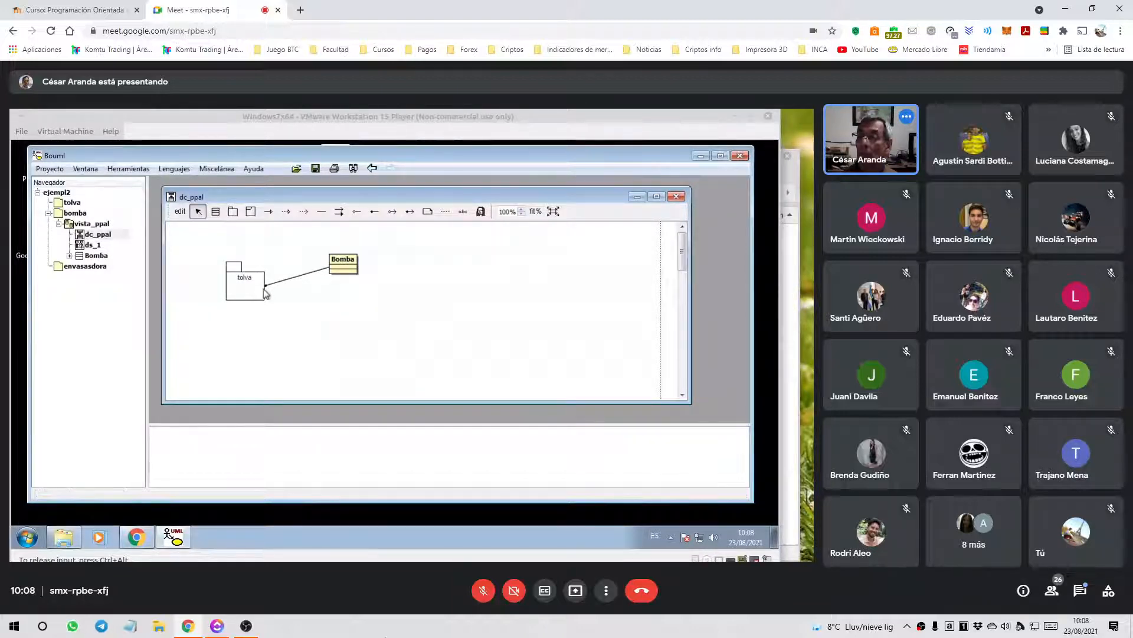
drag(267, 289, 247, 290)
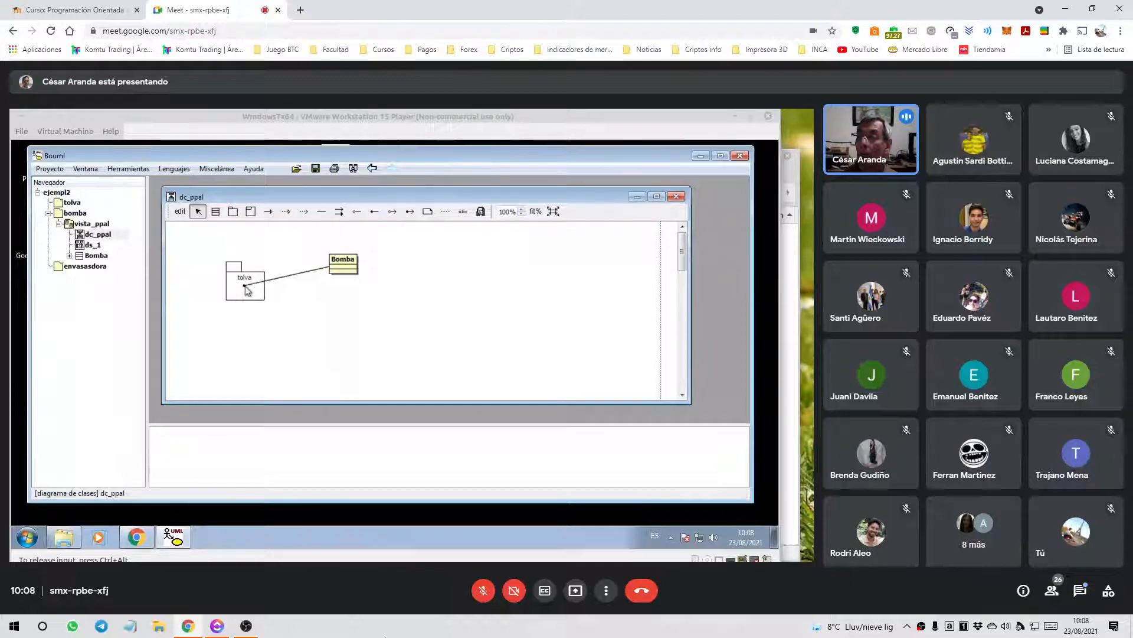
- Enlarge the tolva package box and start adding a new class inside it
click(259, 296)
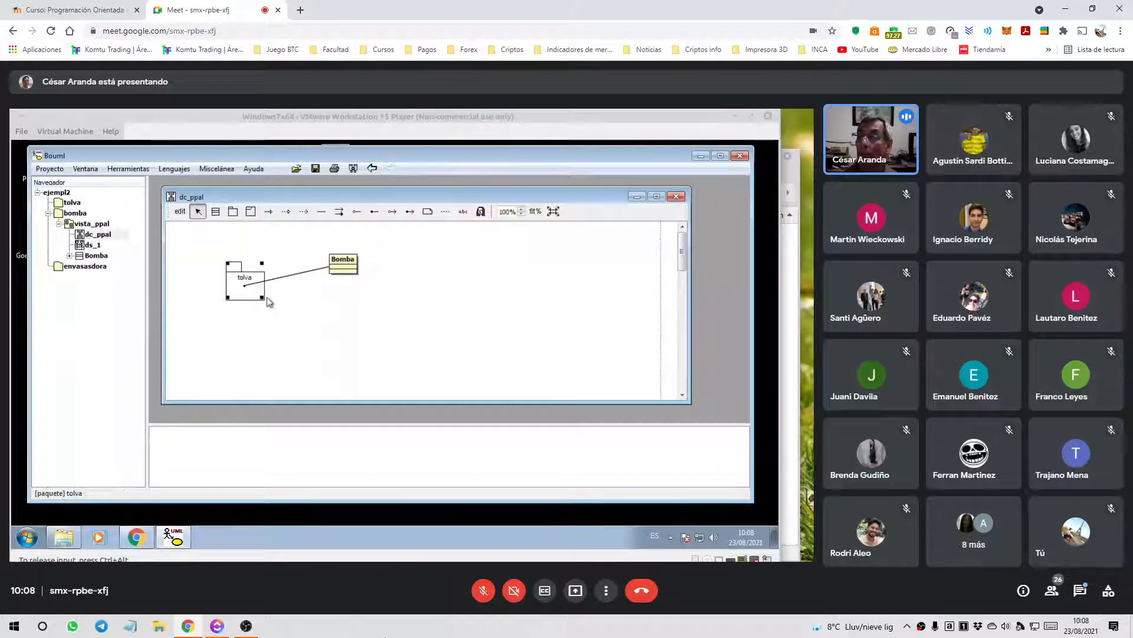
drag(262, 298, 318, 346)
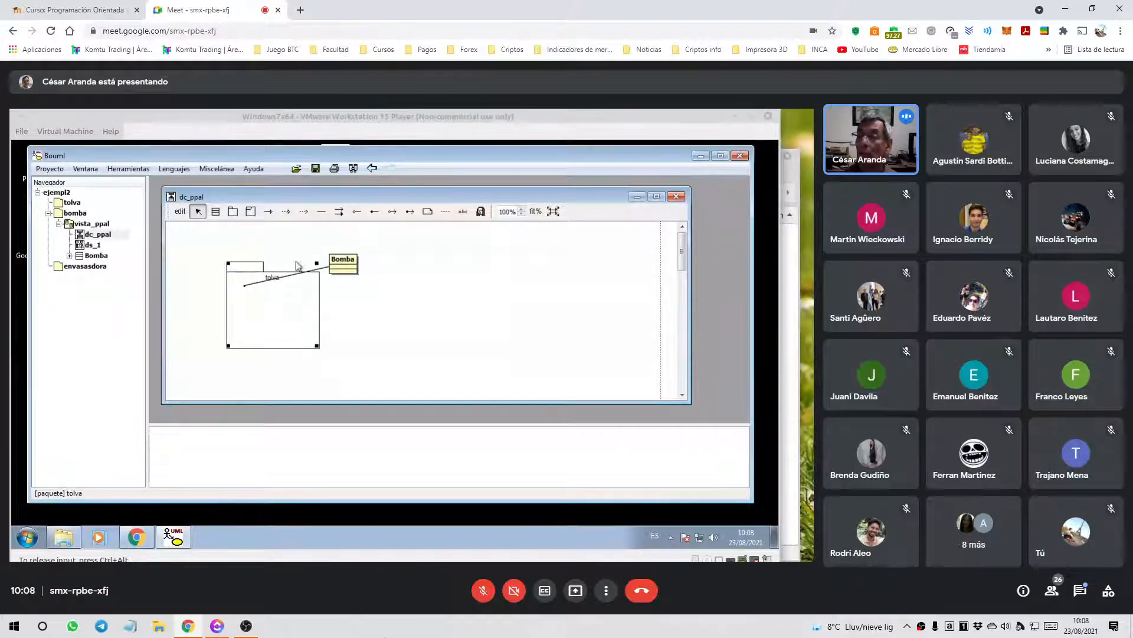
click(217, 212)
click(260, 308)
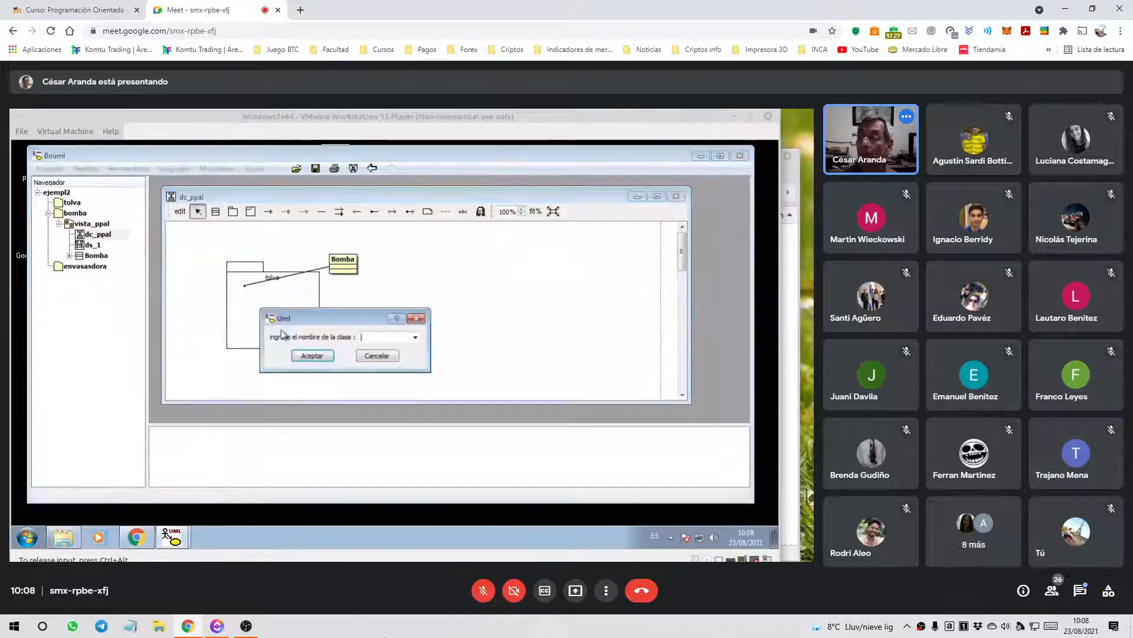
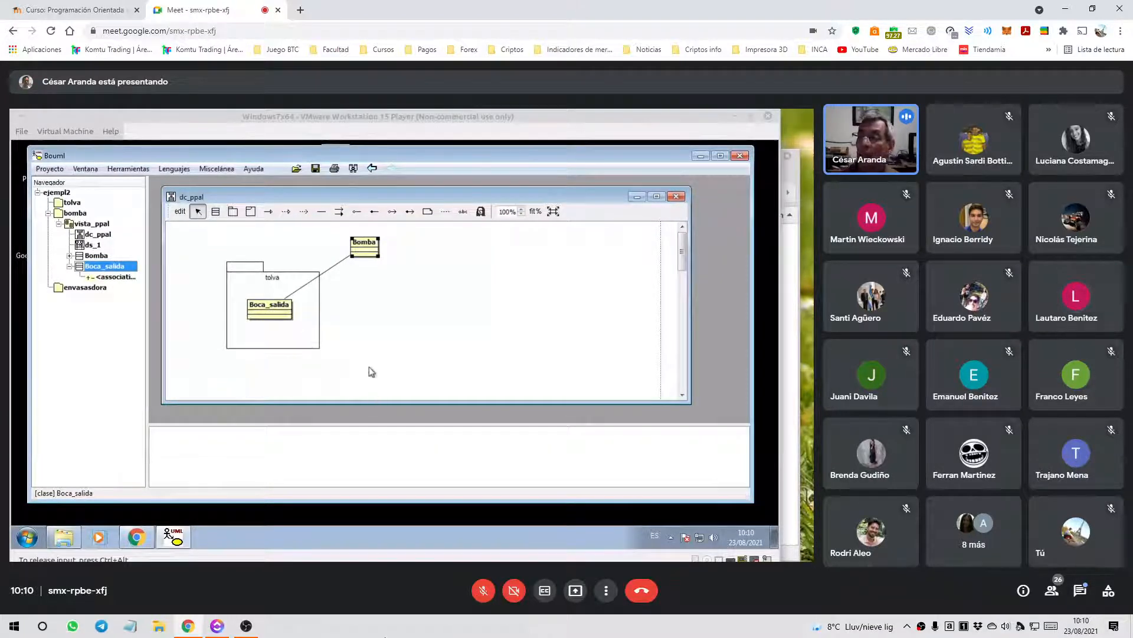
click(352, 298)
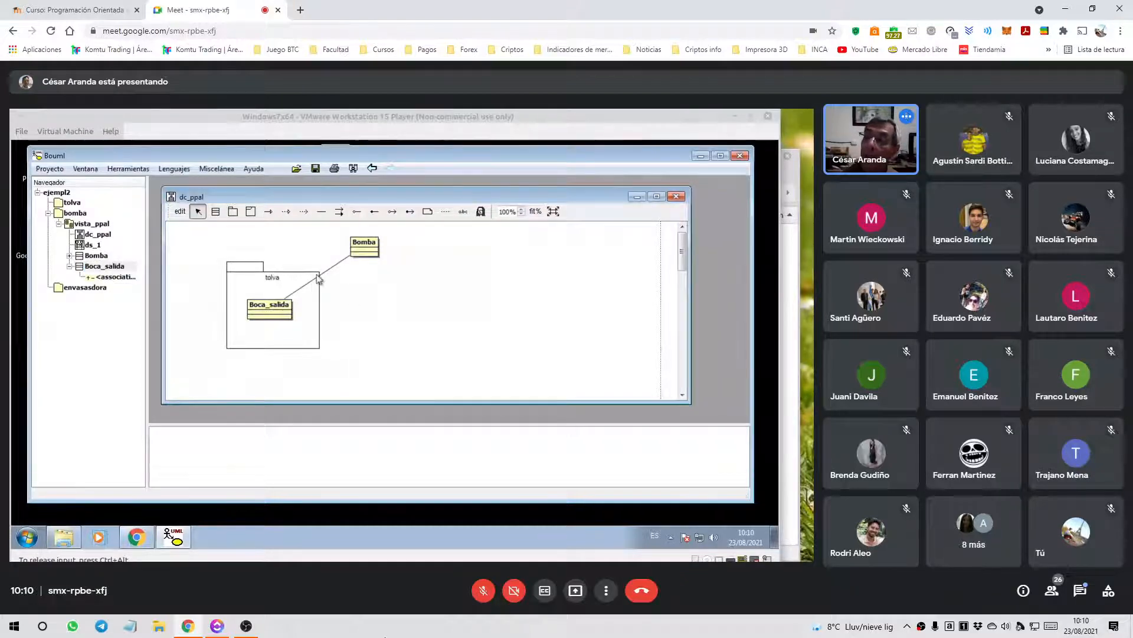
click(294, 294)
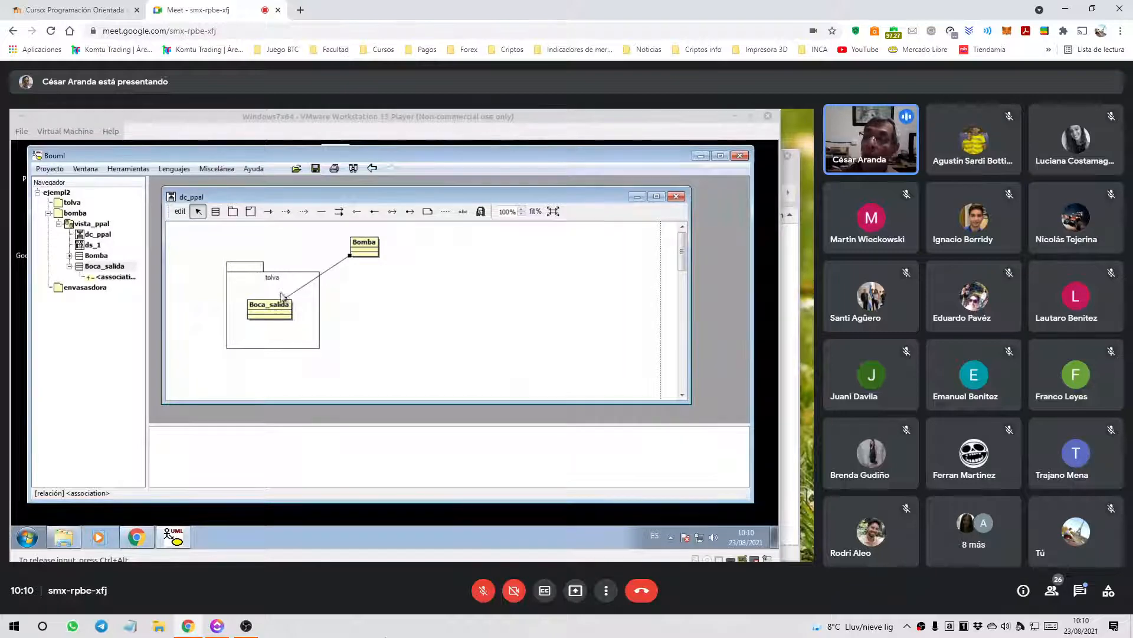
click(386, 308)
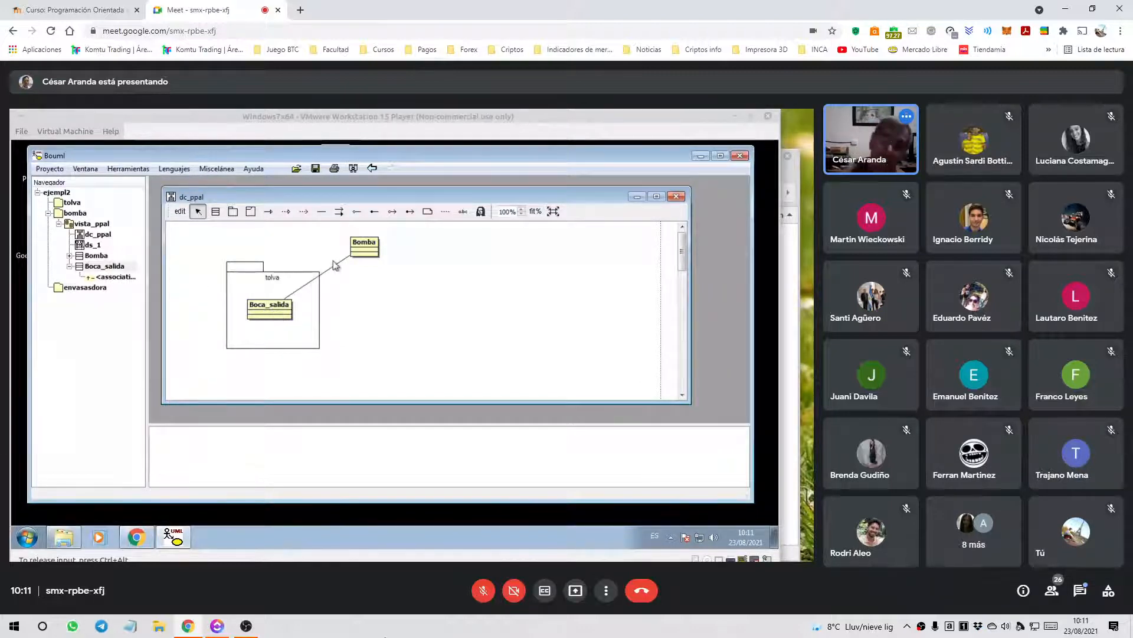
- Move the Bomba class farther away from the tolva package and enlarge its box
drag(356, 255, 409, 269)
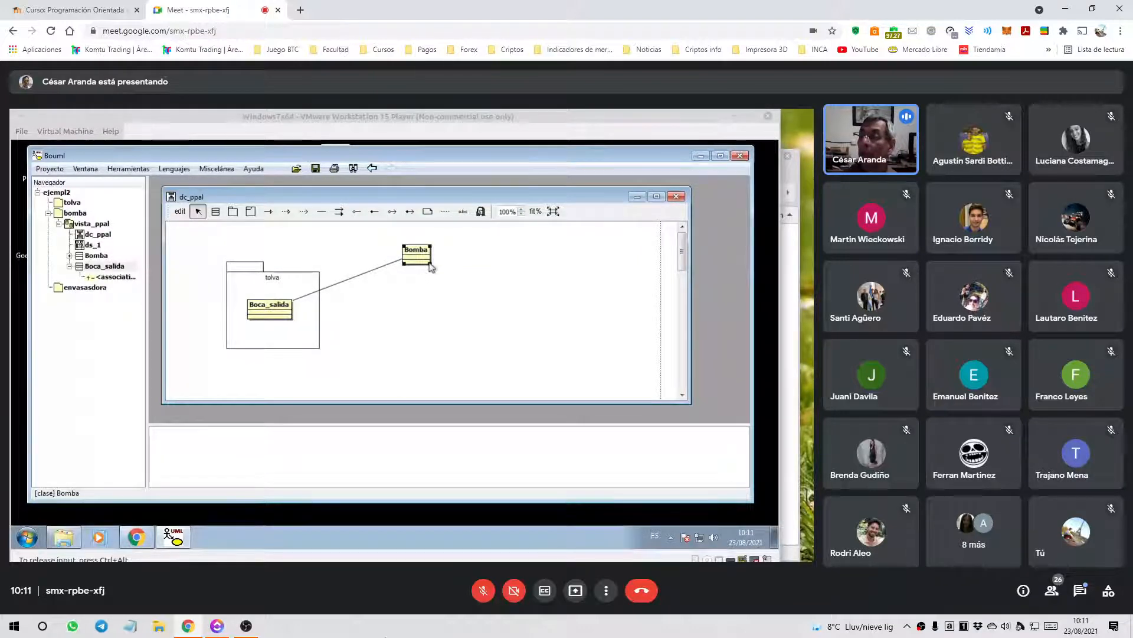
drag(429, 265, 455, 288)
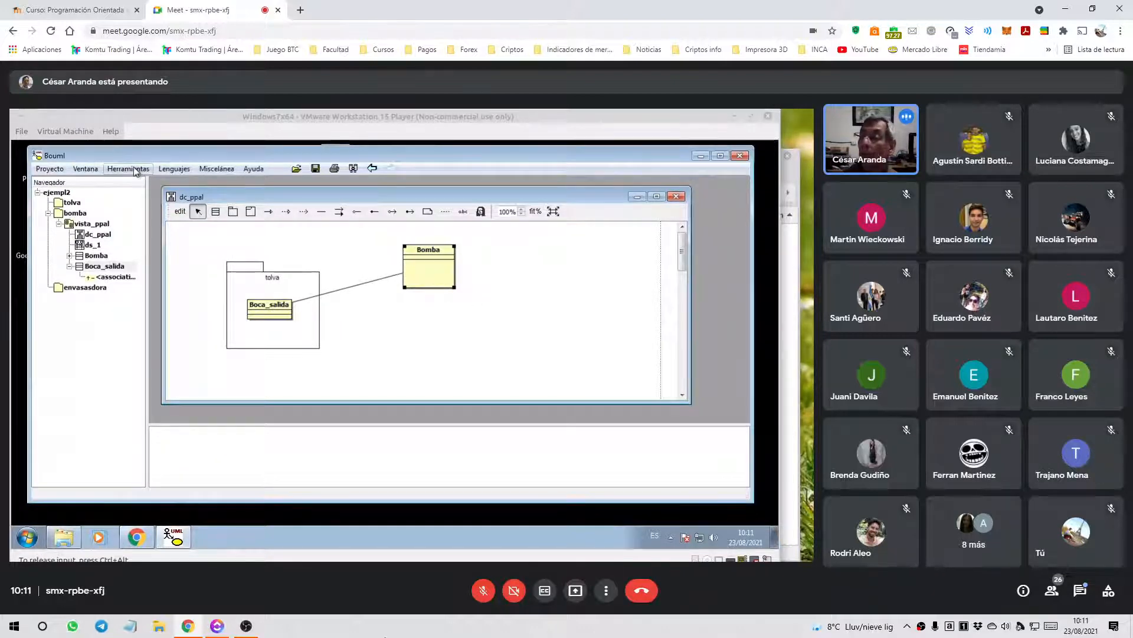
- Shrink the message area to make room, enlarge the dc_ppal diagram window, and set the diagram zoom to 160%
scroll(367, 294, up, 2)
scroll(367, 298, up, 1)
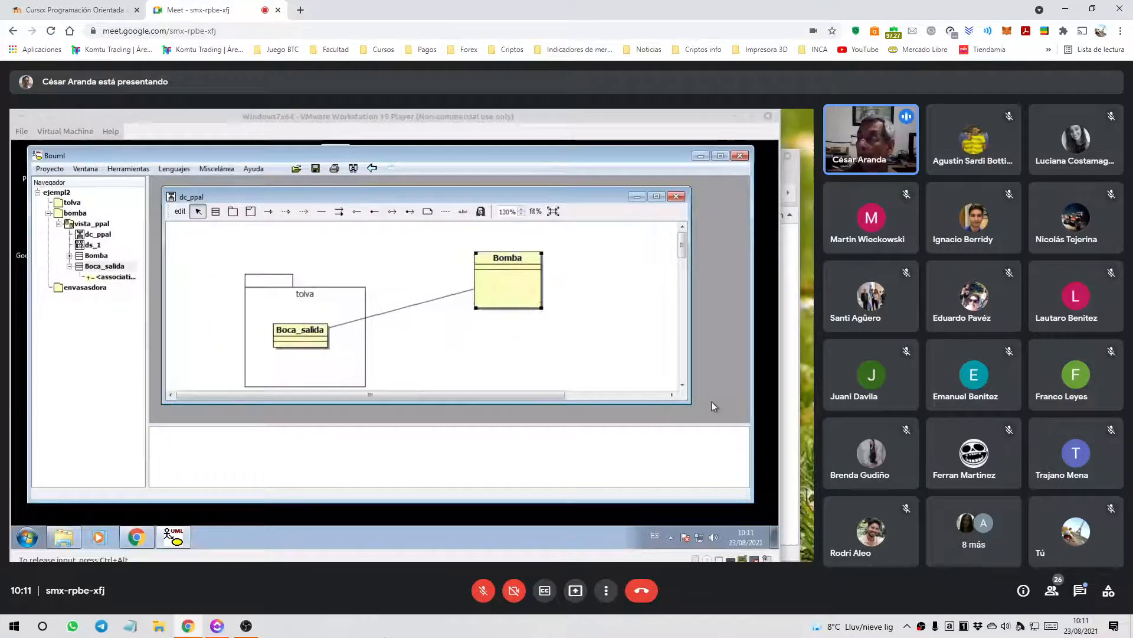
drag(690, 425, 690, 462)
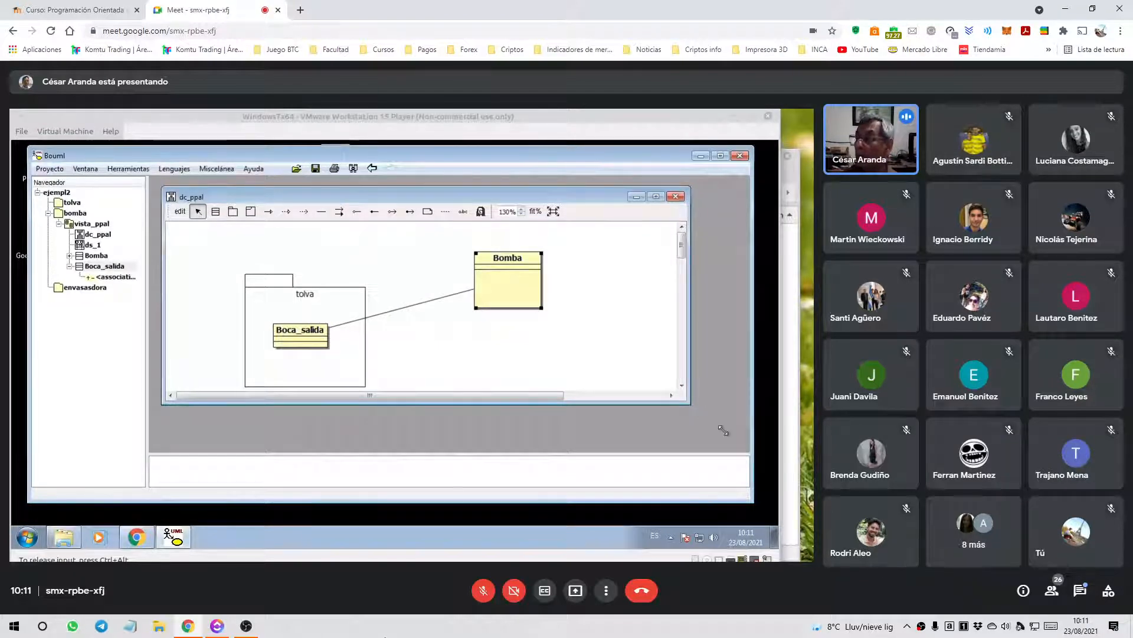
drag(691, 406, 729, 449)
scroll(478, 298, up, 3)
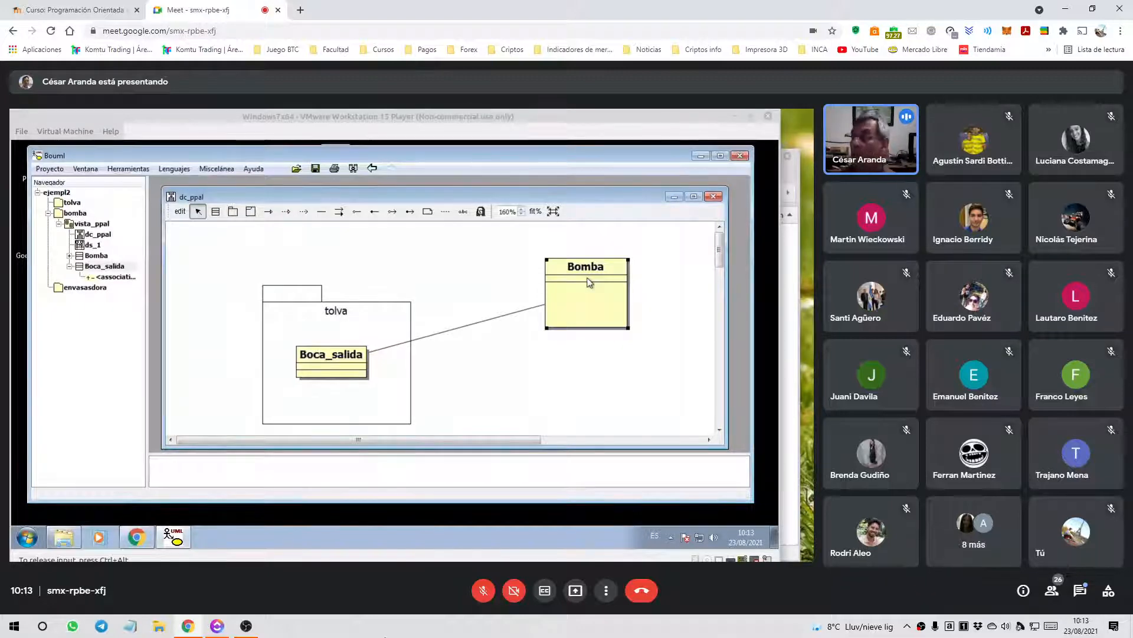
- Examine the Bomba class's general UML settings and its key-value properties without changing them
double_click(590, 283)
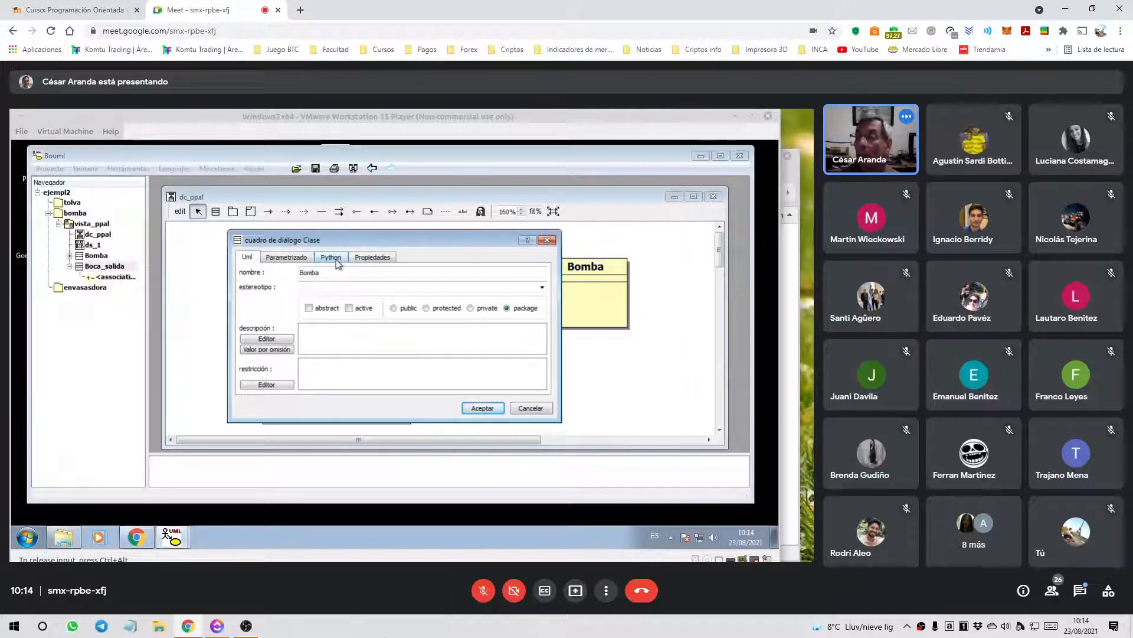
click(372, 258)
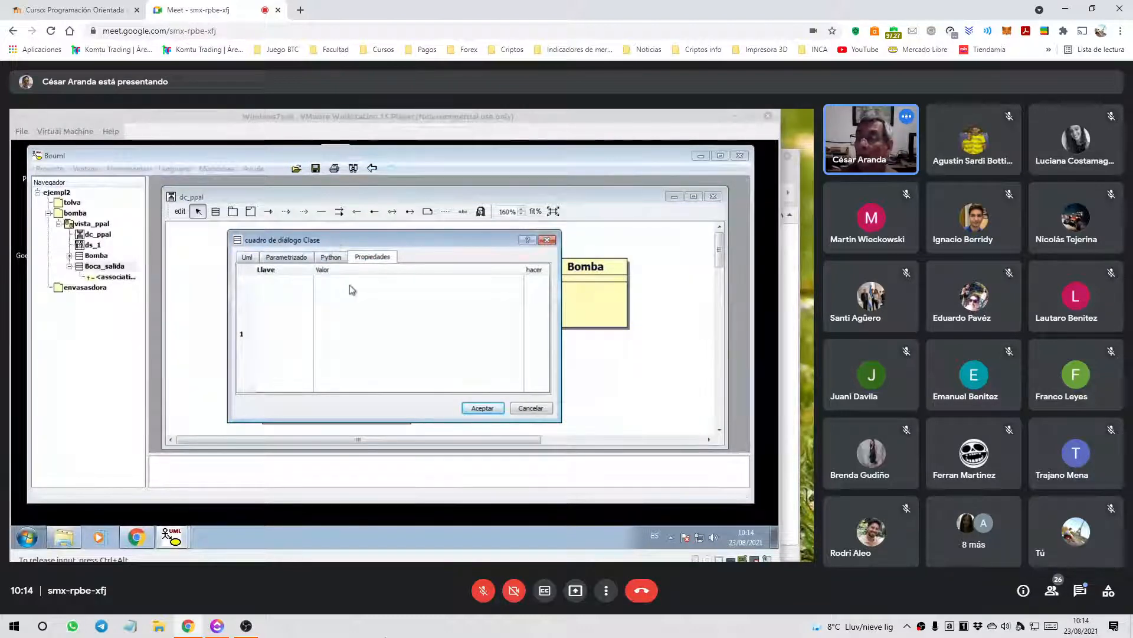
click(539, 408)
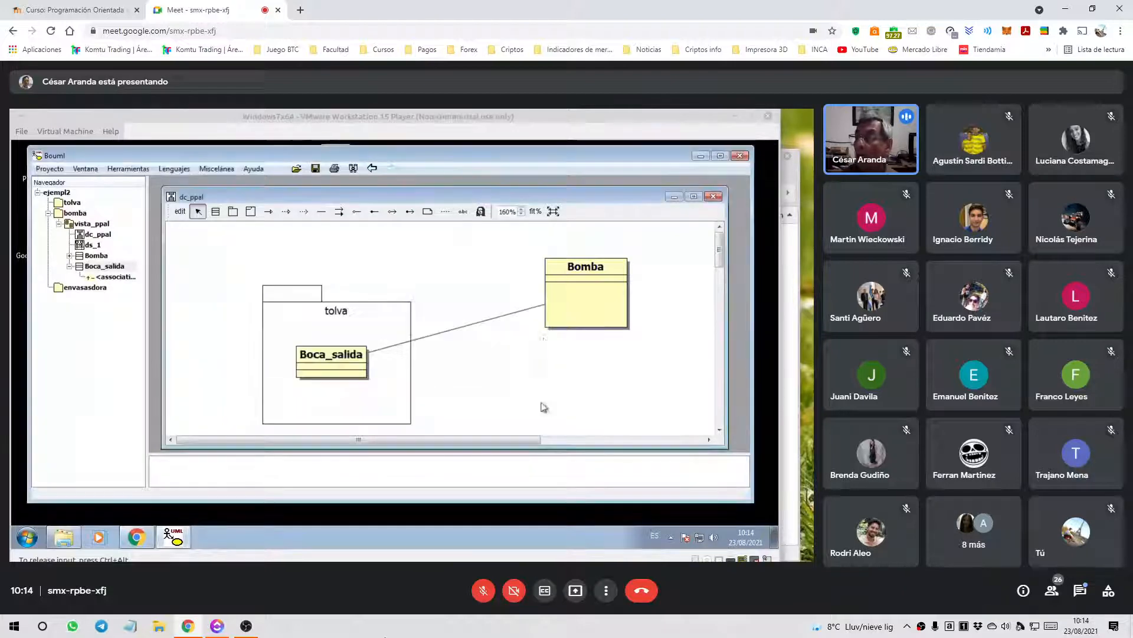
- Add an attribute named Peso of type double to the Bomba class
right_click(575, 282)
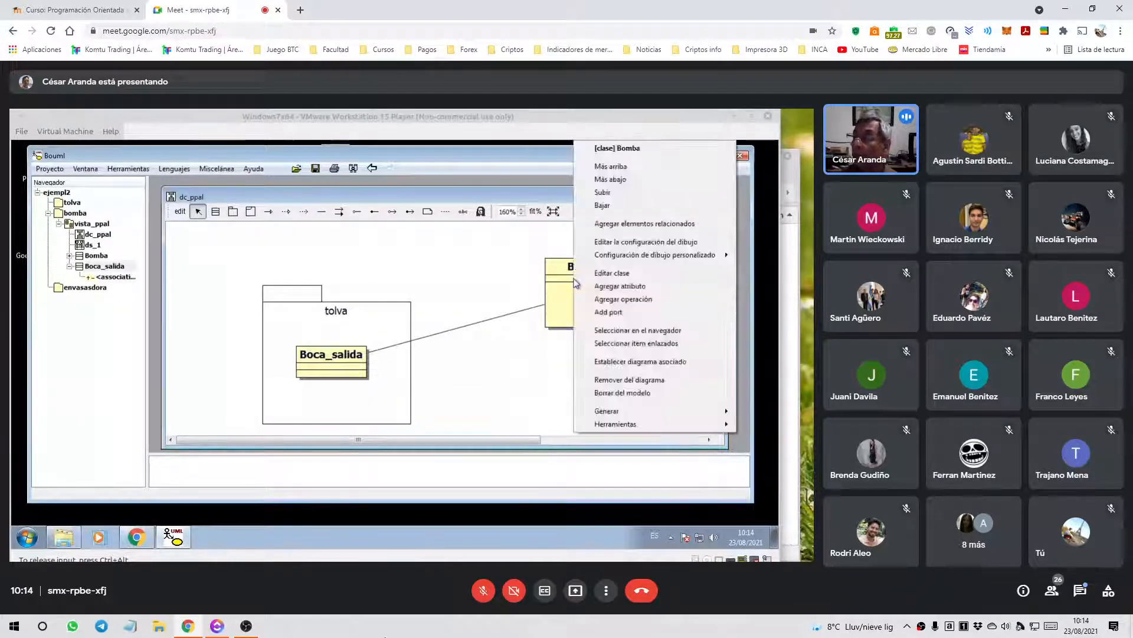
click(619, 287)
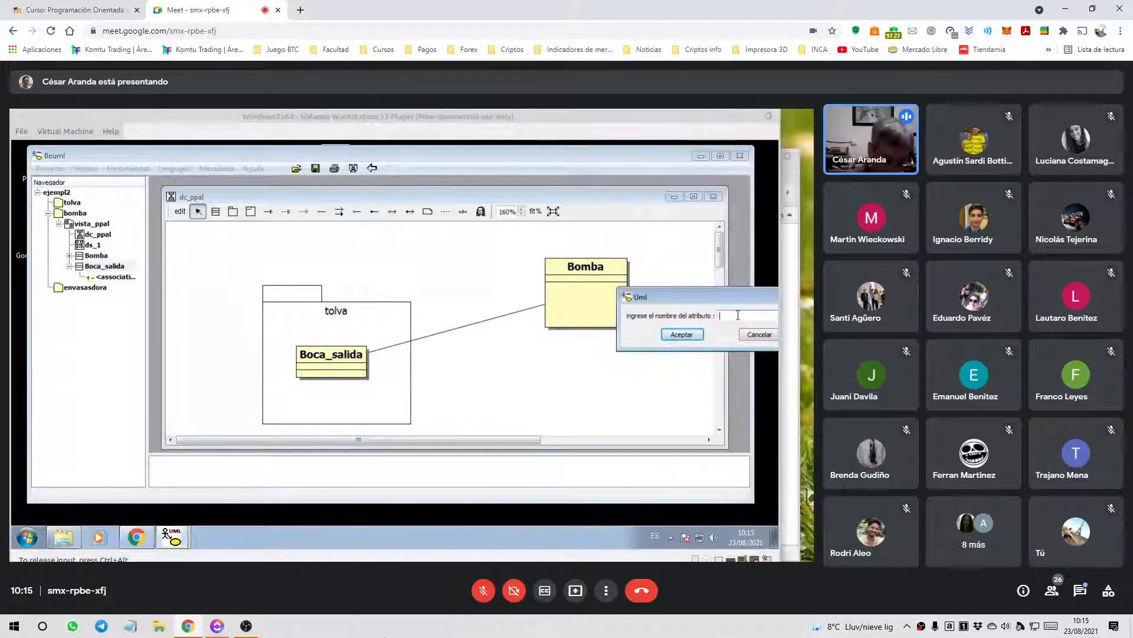
text(Peso)
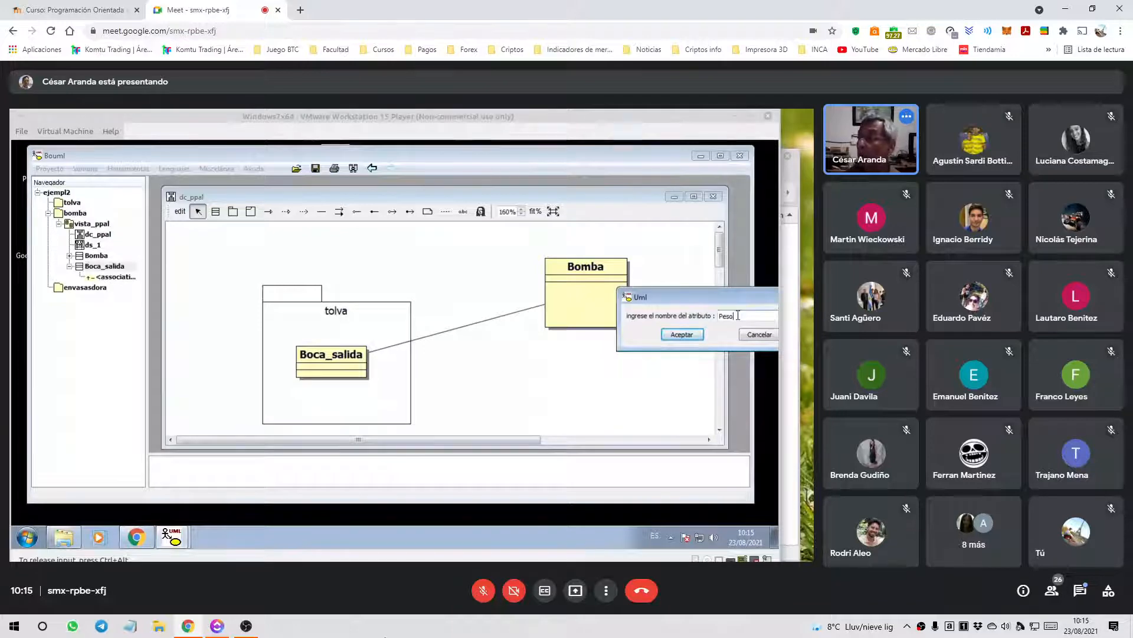
key(Return)
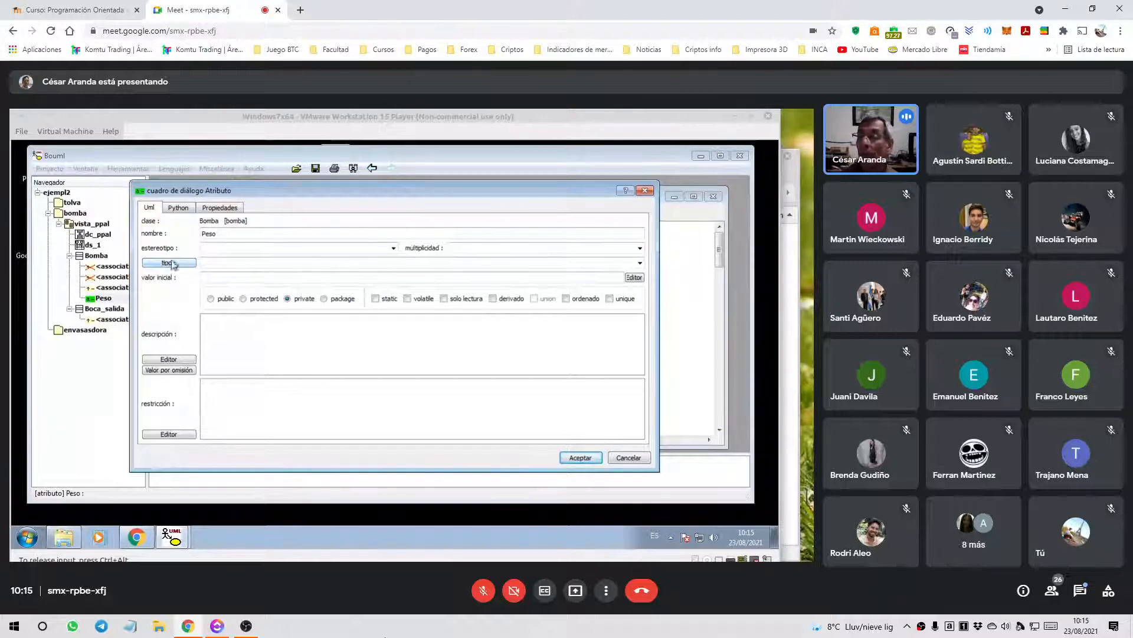
click(640, 263)
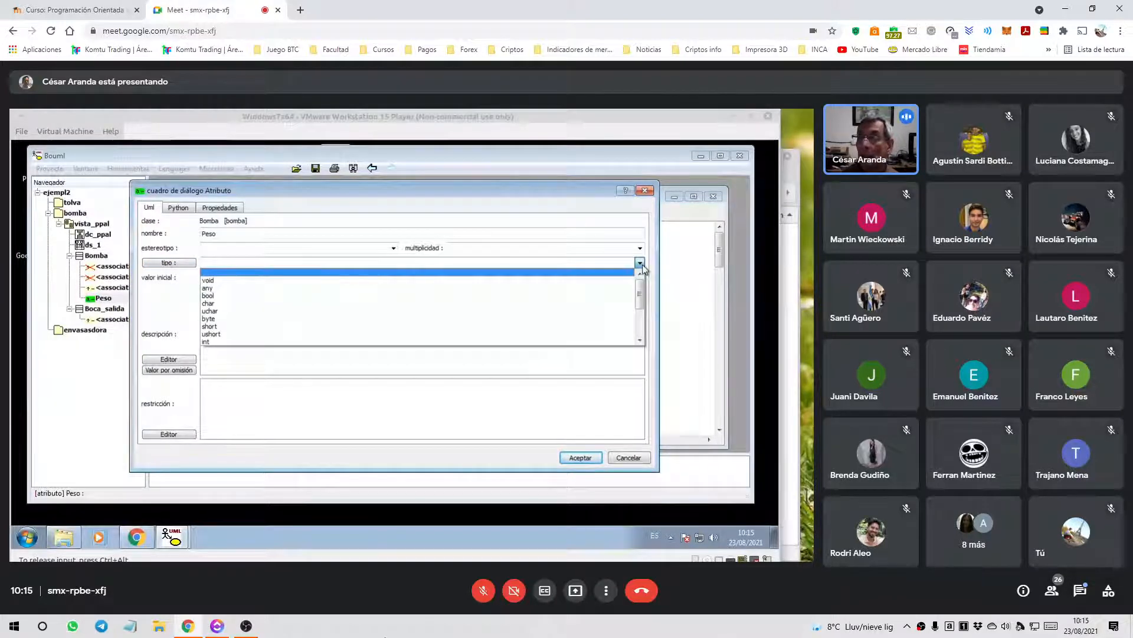
key(d)
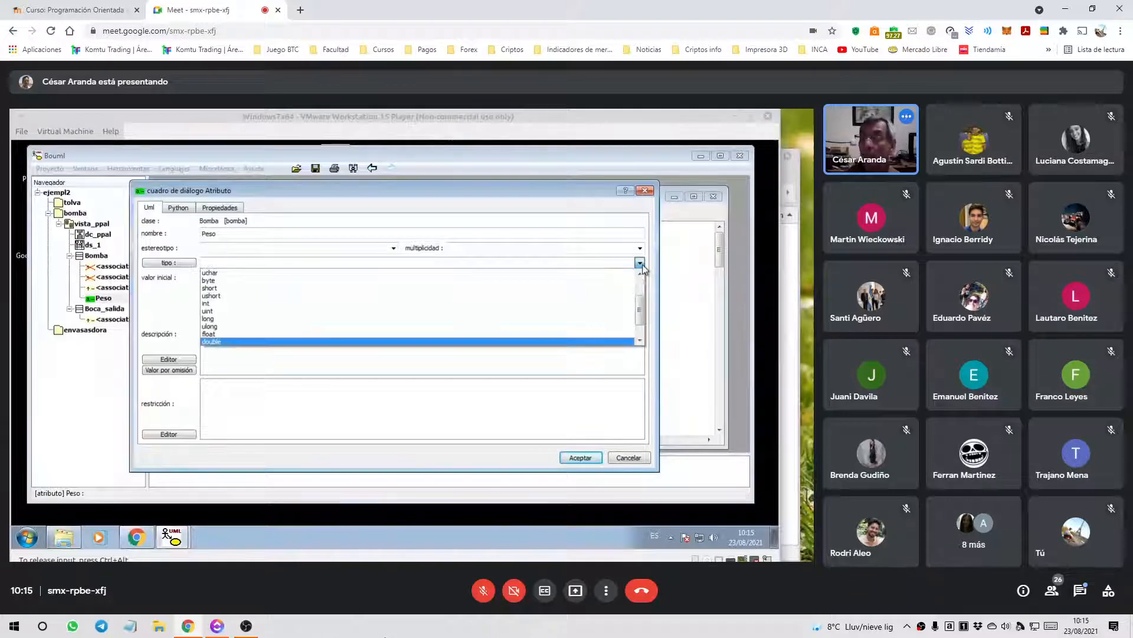
click(641, 264)
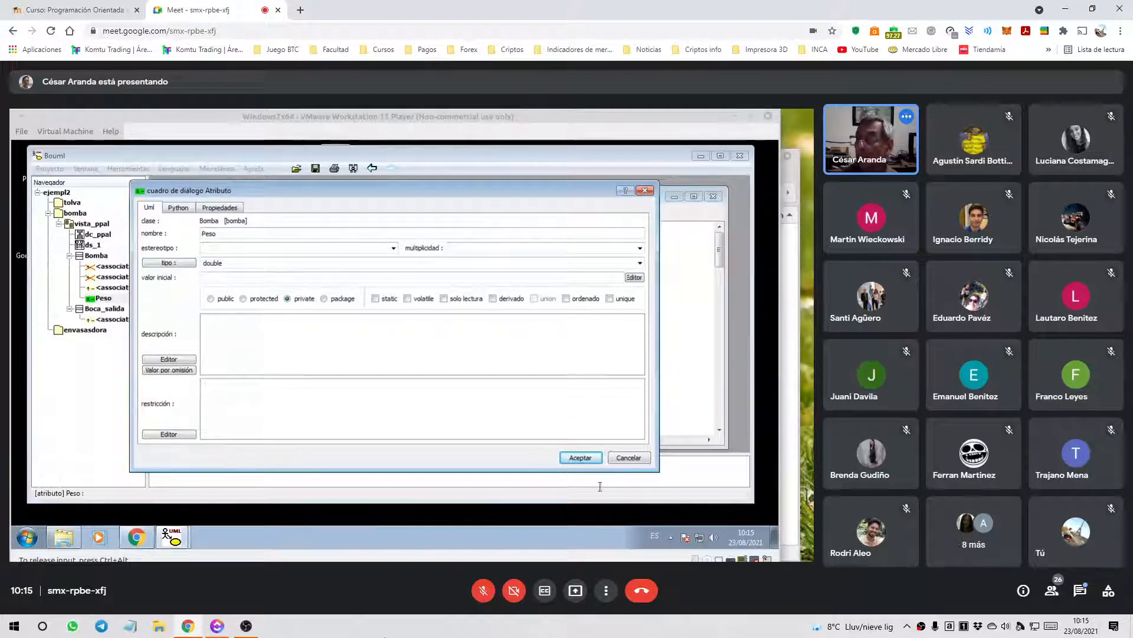
click(581, 458)
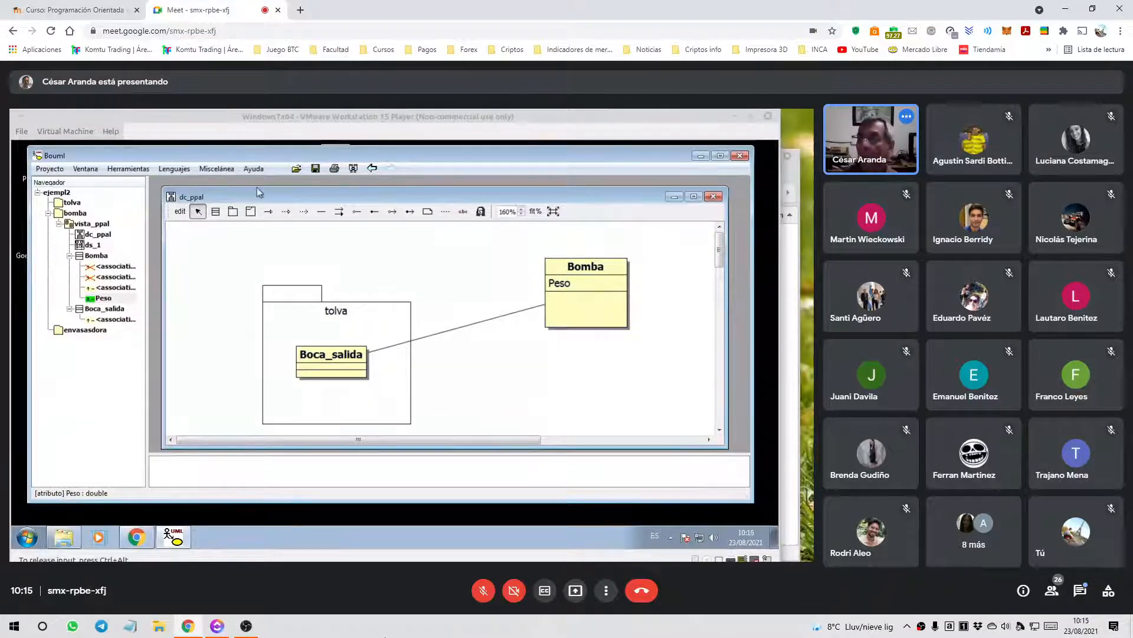
- Add an attribute named Velocidad of type double to the Bomba class
right_click(574, 285)
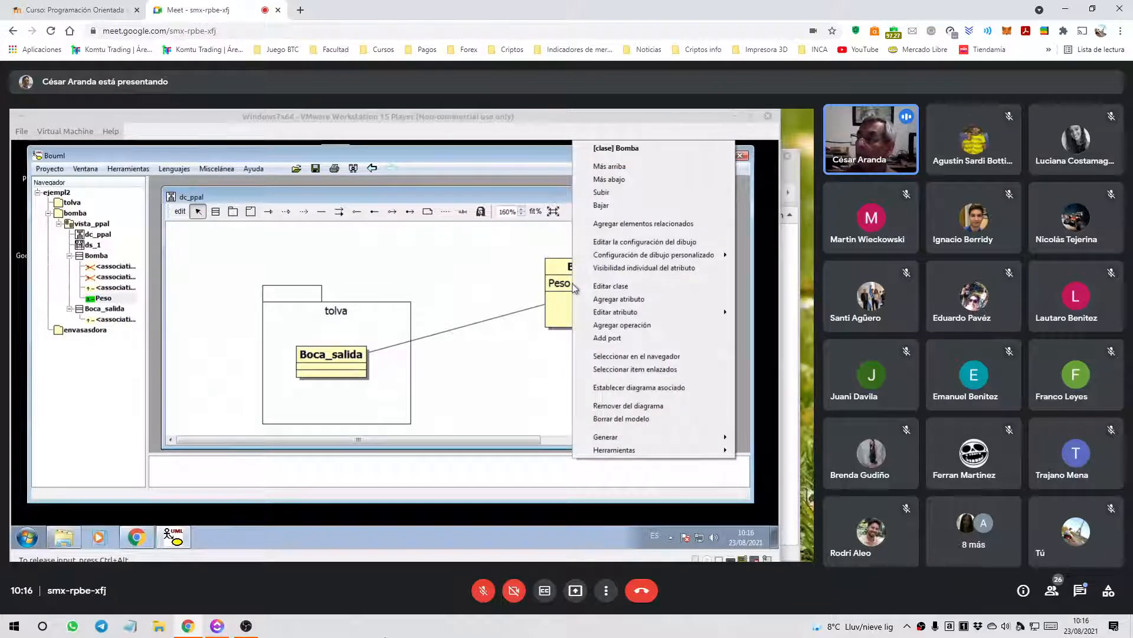
click(621, 299)
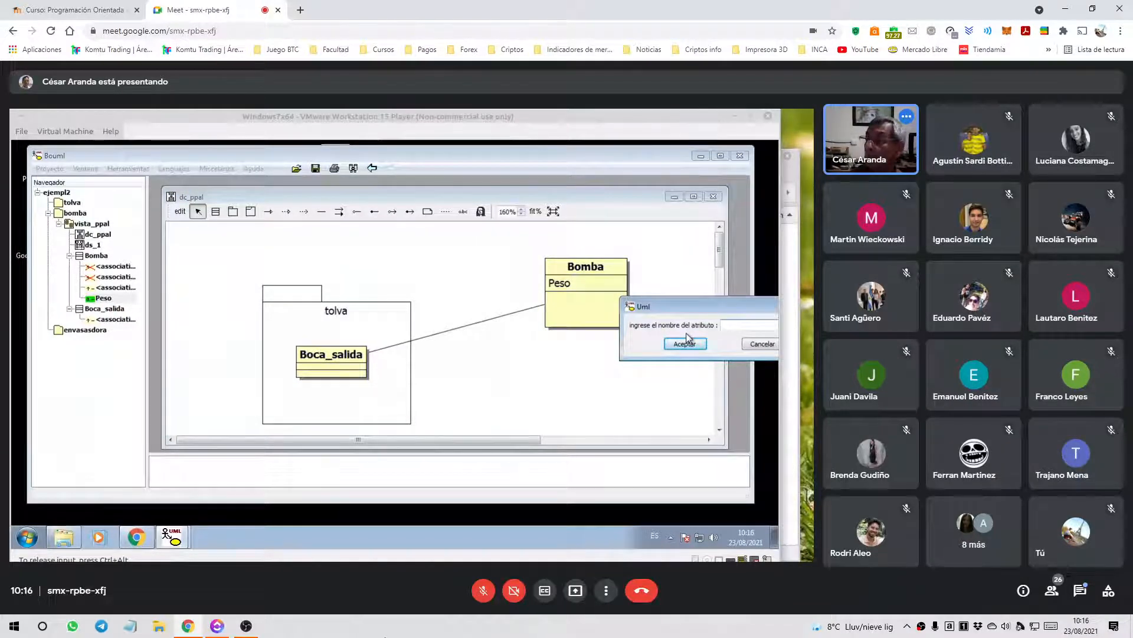
text(Velocidad)
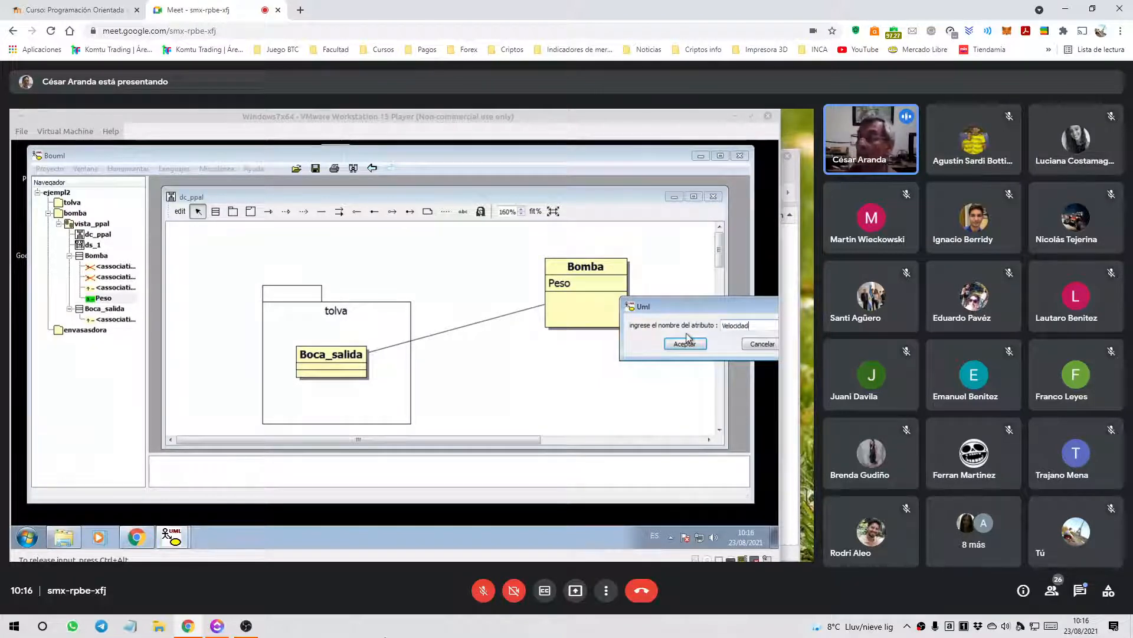
click(687, 339)
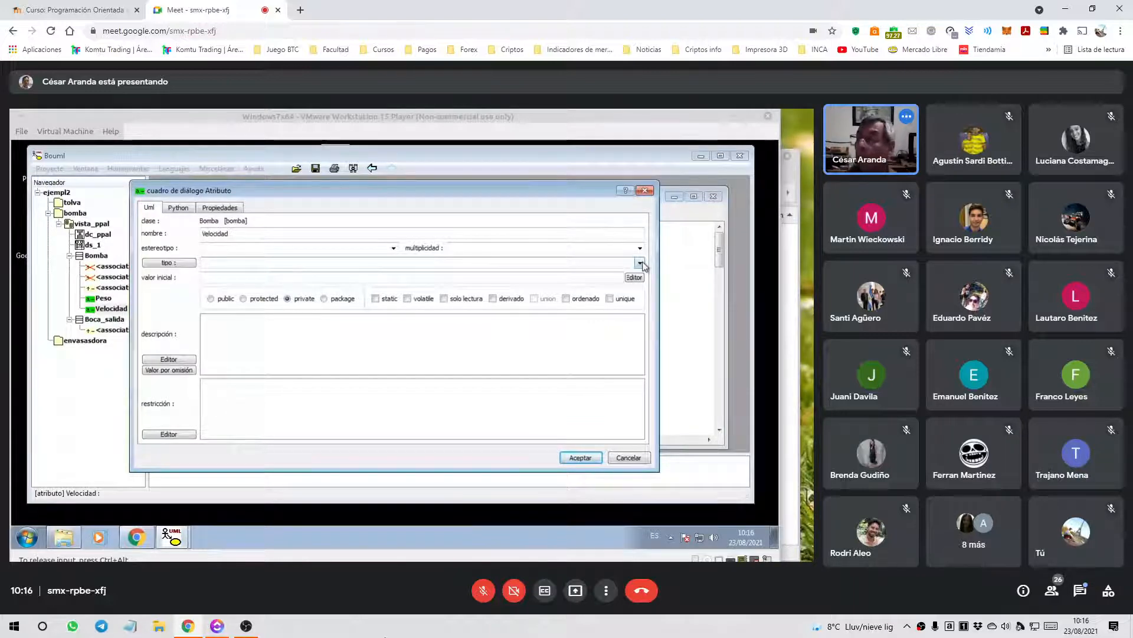
click(641, 264)
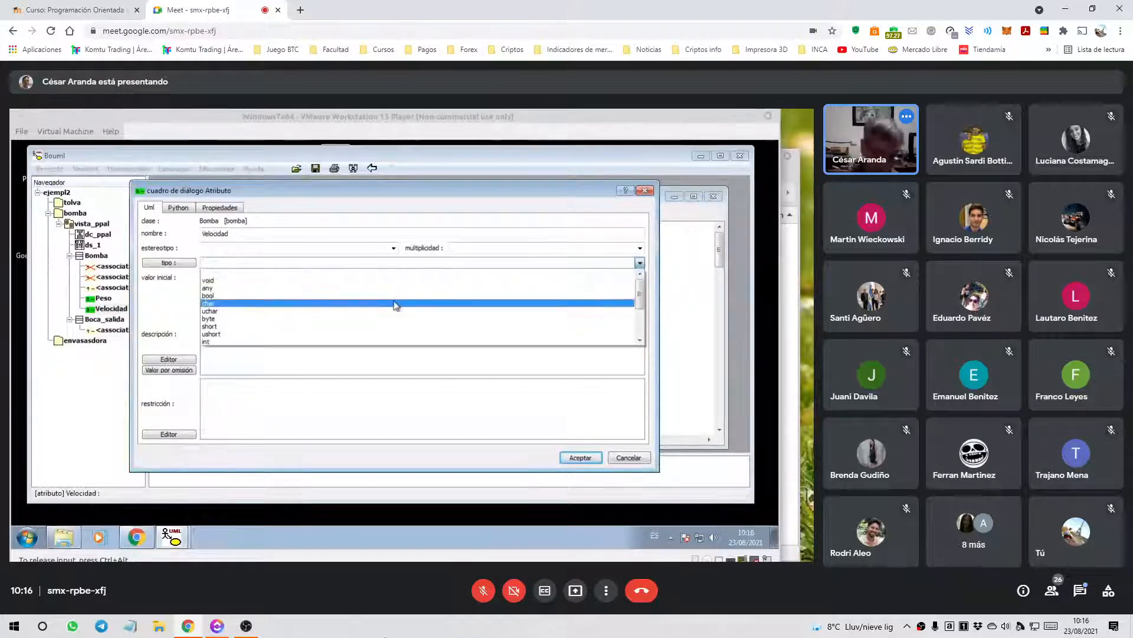
key(d)
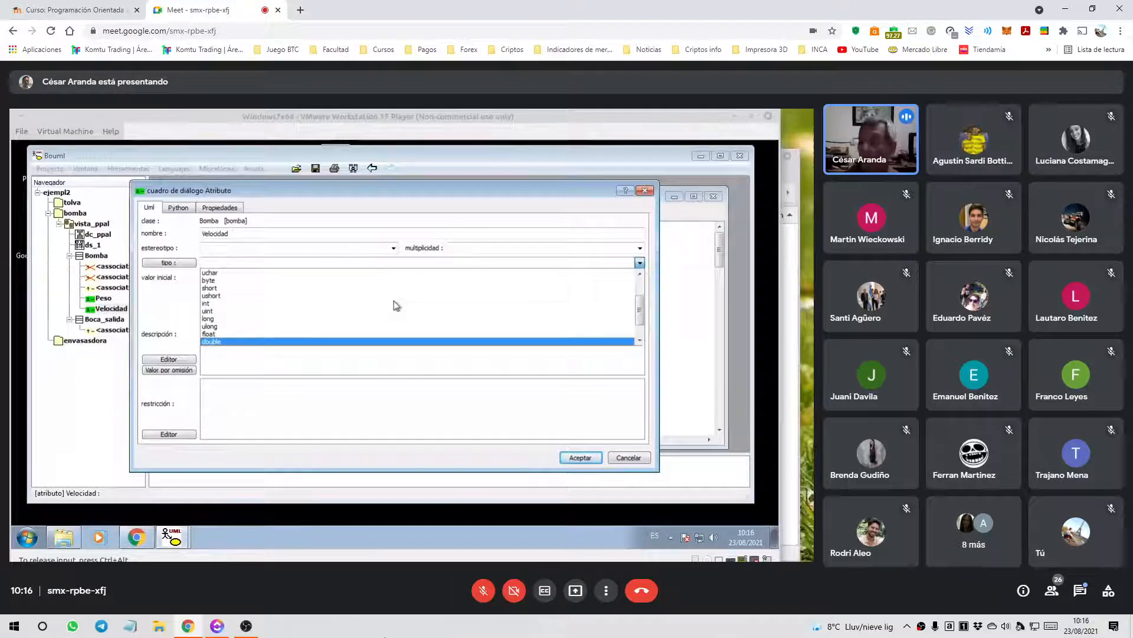
key(Return)
click(580, 458)
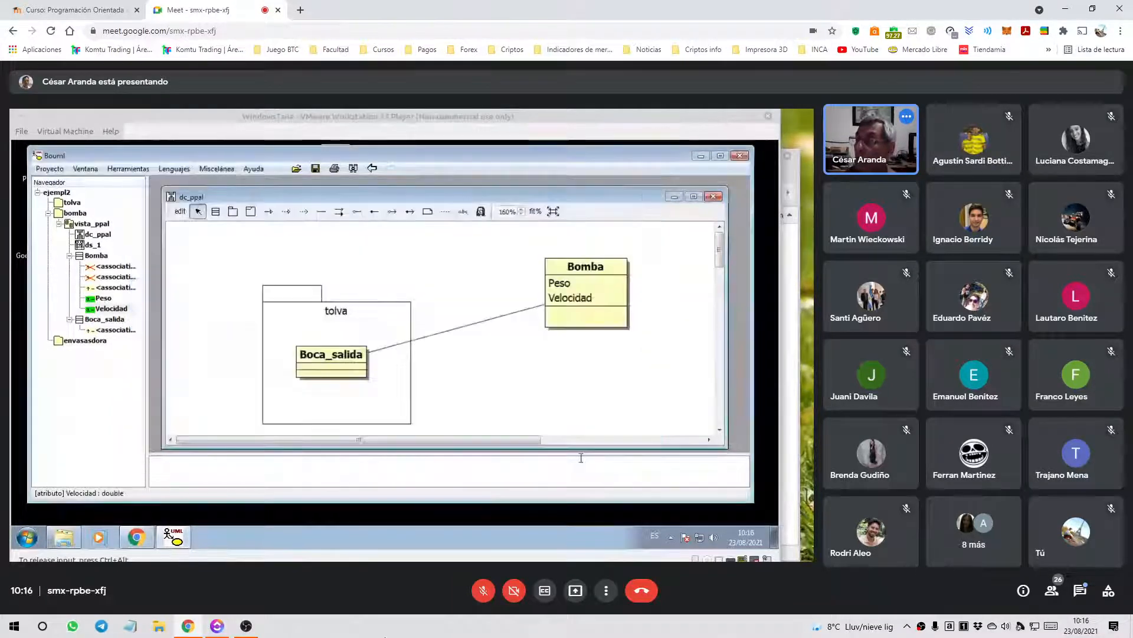
- Add an attribute named Modelo of type string to the Bomba class
right_click(574, 289)
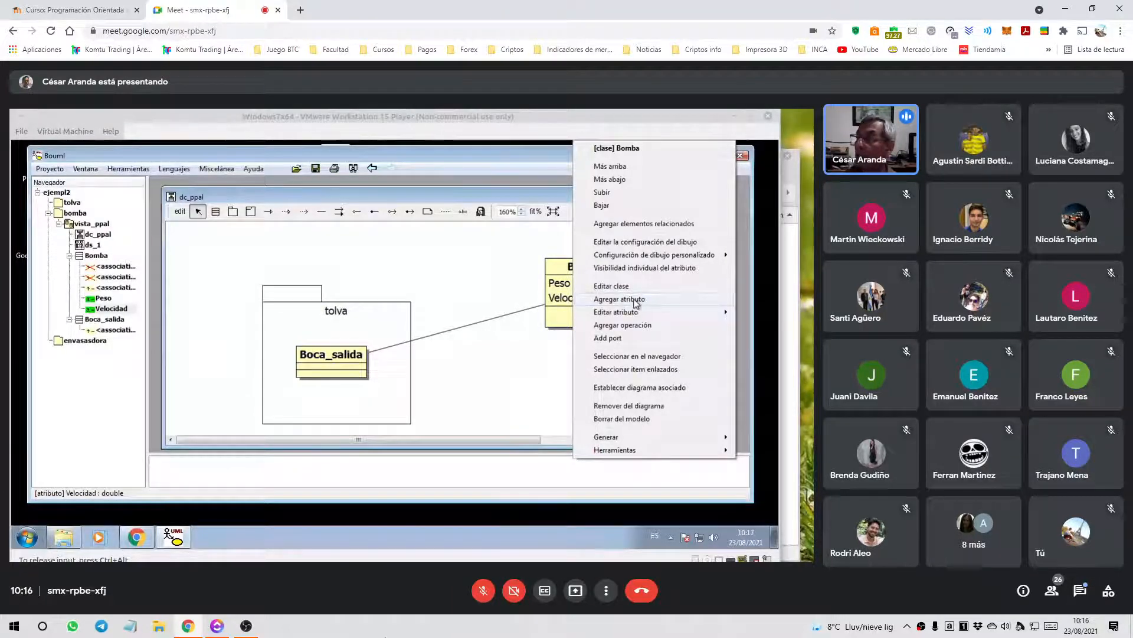
click(634, 300)
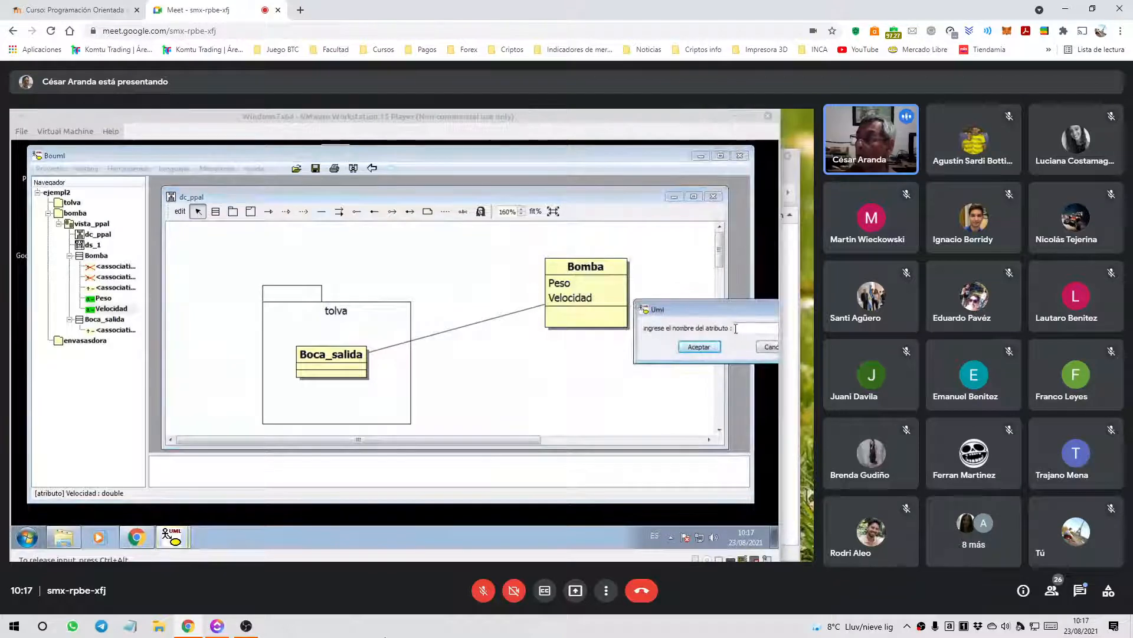
drag(748, 308, 505, 324)
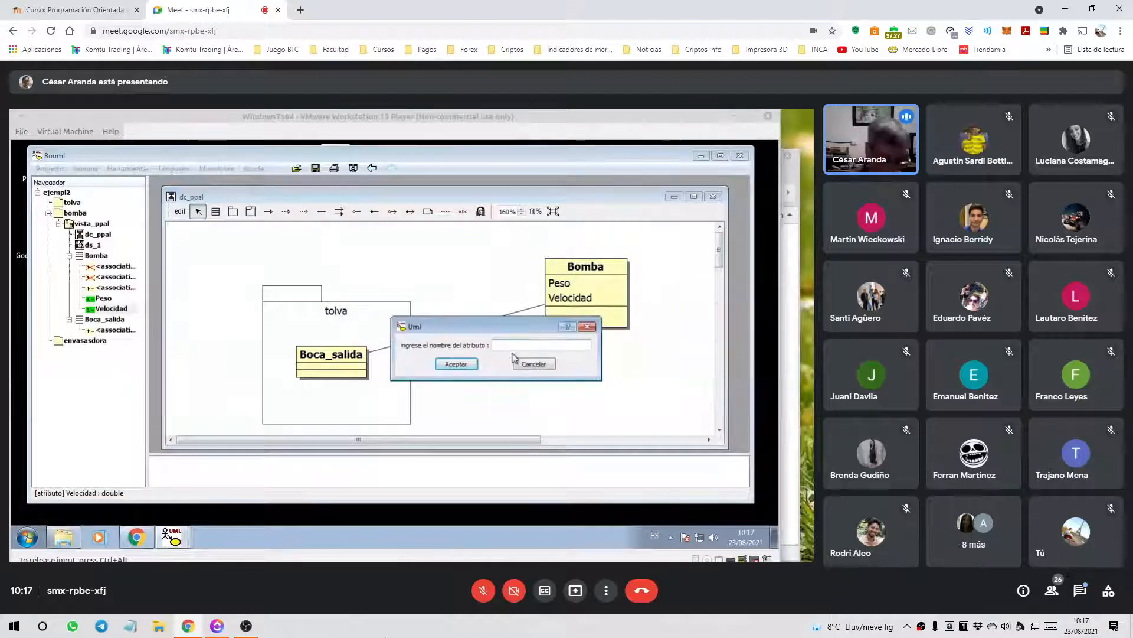
text(Modelo)
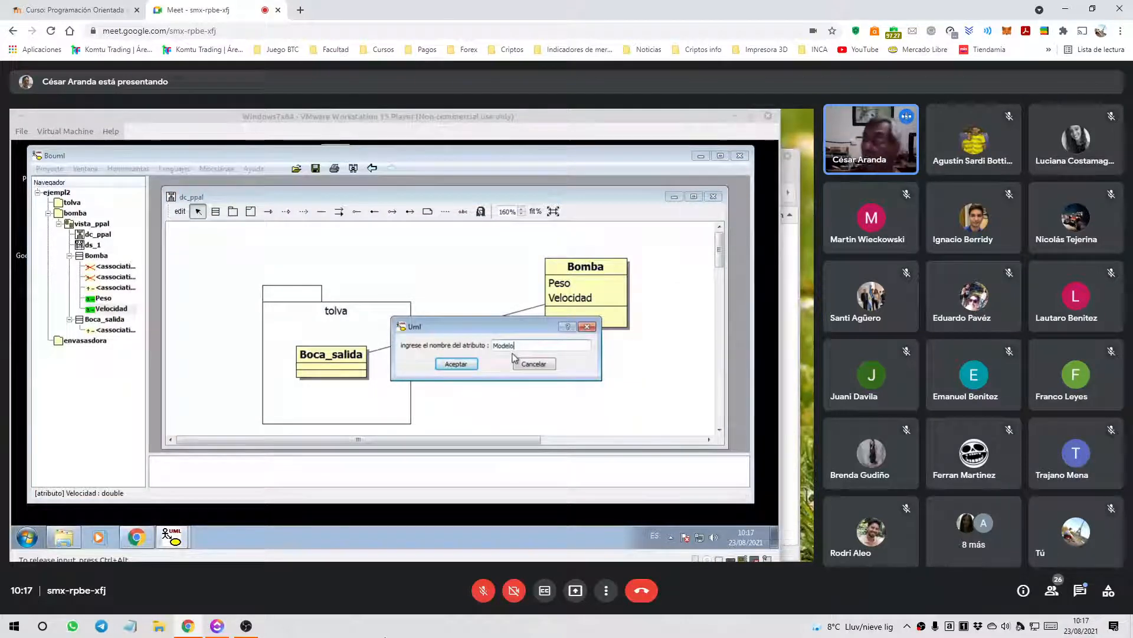
click(446, 364)
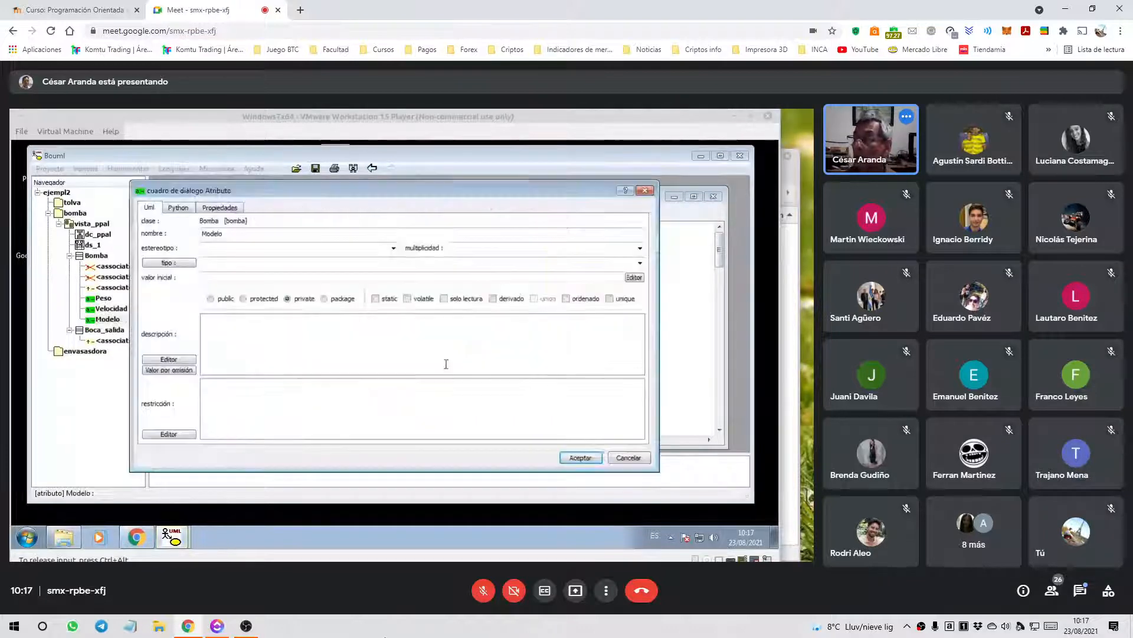
click(639, 264)
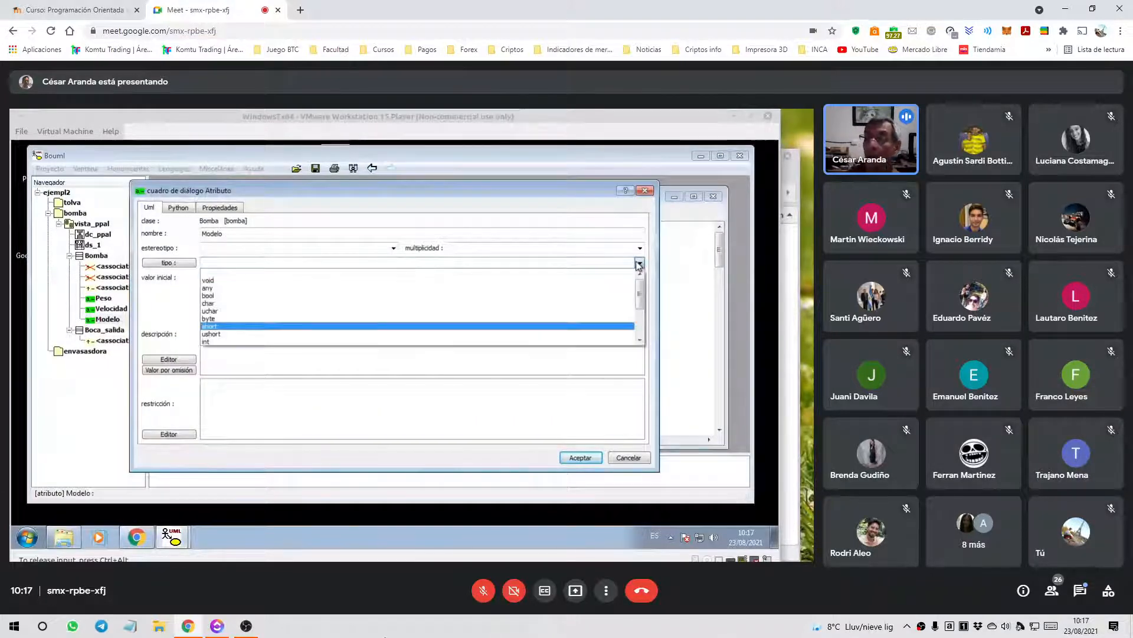
key(Down)
key(Down)
key(Down)
key(Down)
key(Down)
key(Down)
key(Down)
key(Down)
key(Down)
key(Down)
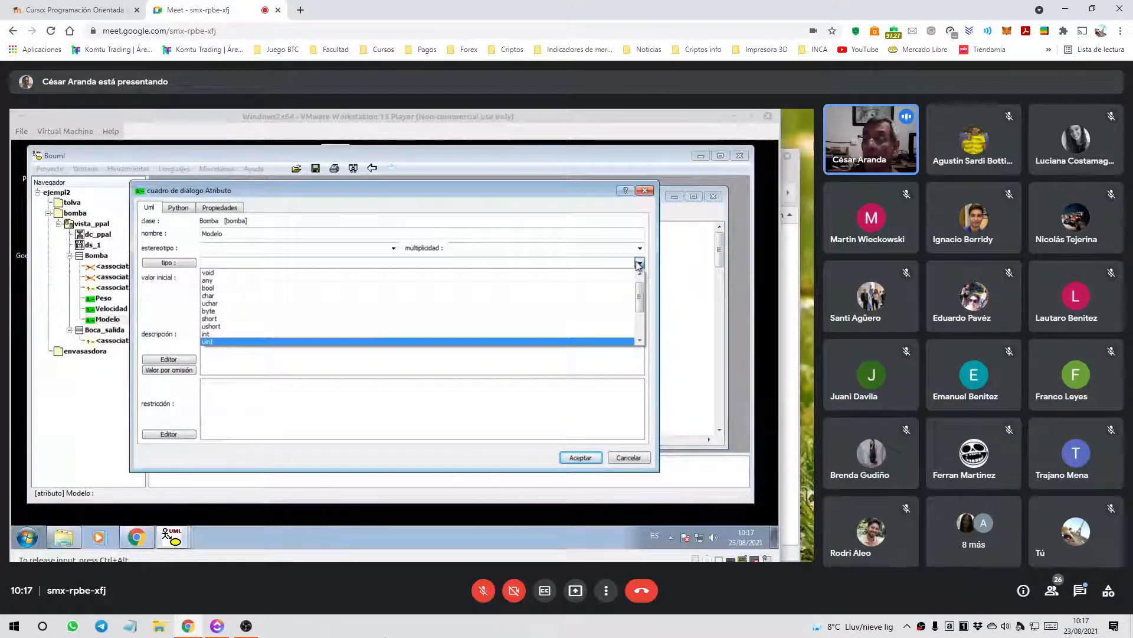
key(Up)
key(Up)
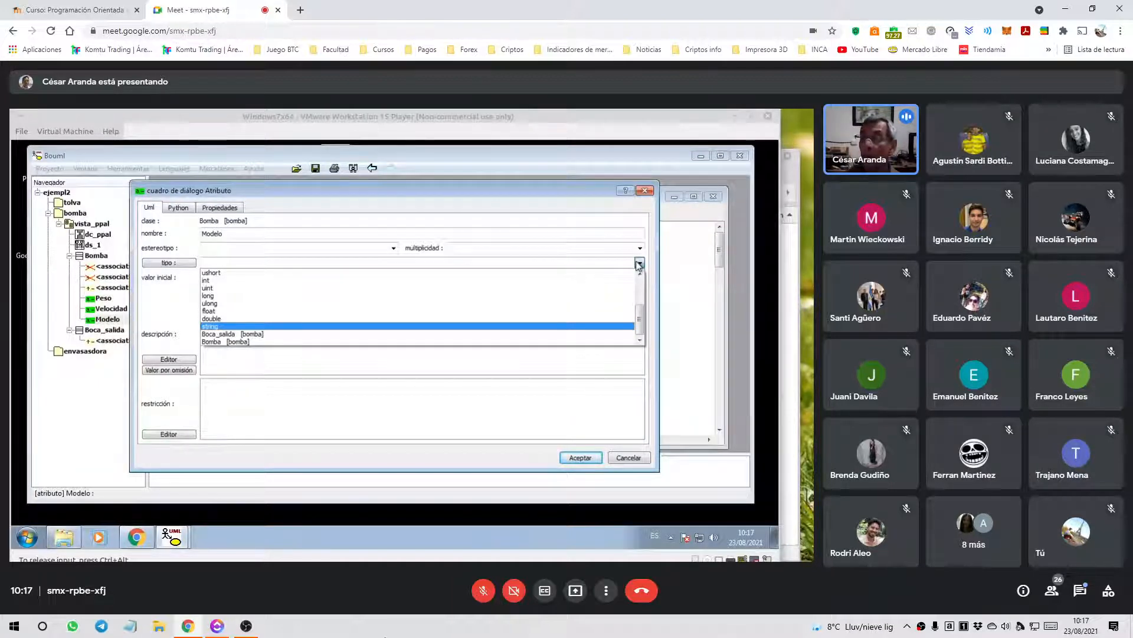
key(Down)
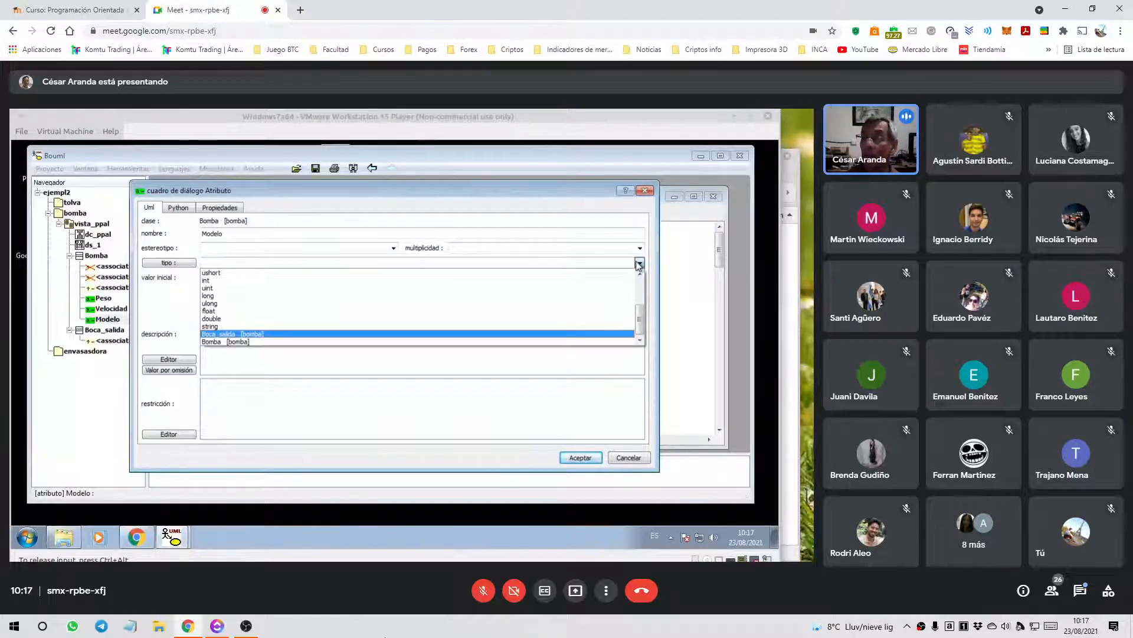
key(Down)
key(Up)
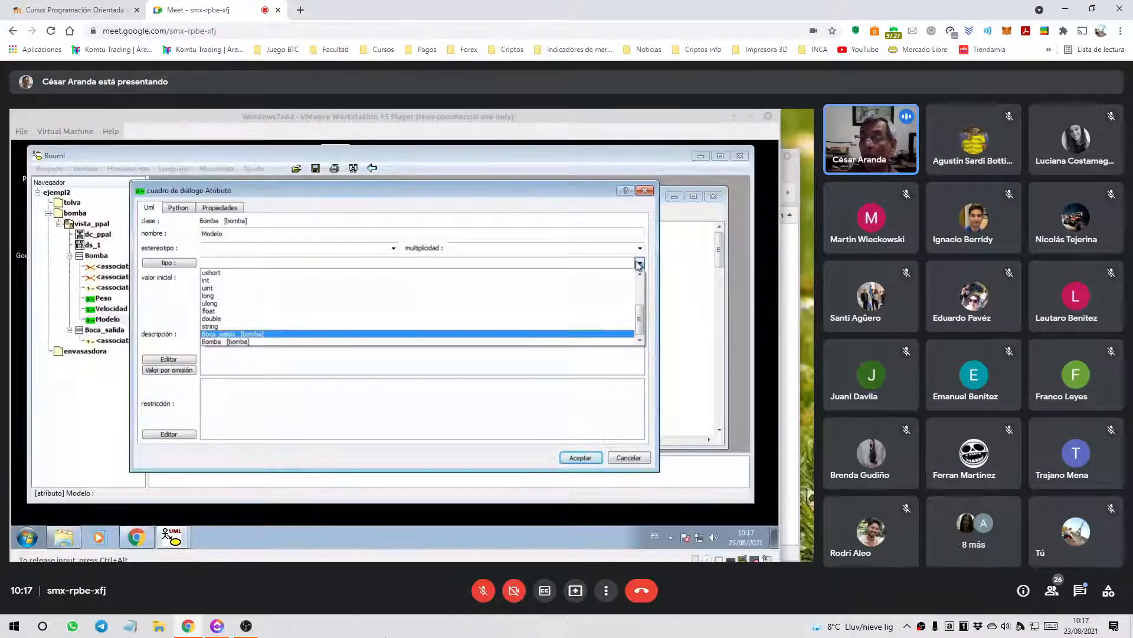
key(Down)
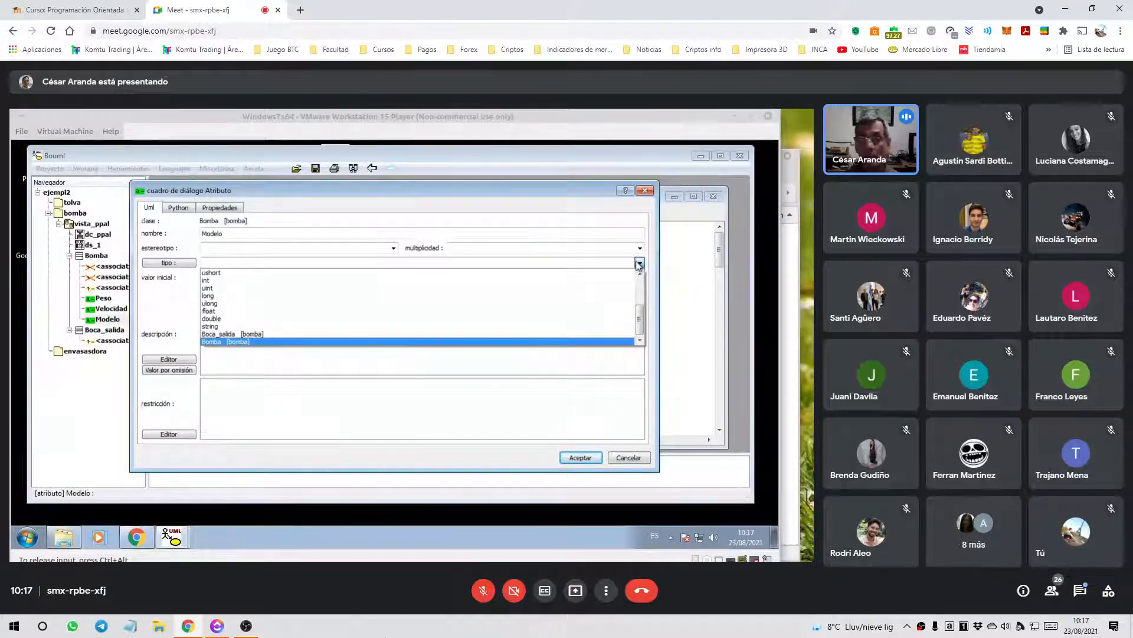
key(Up)
key(Up)
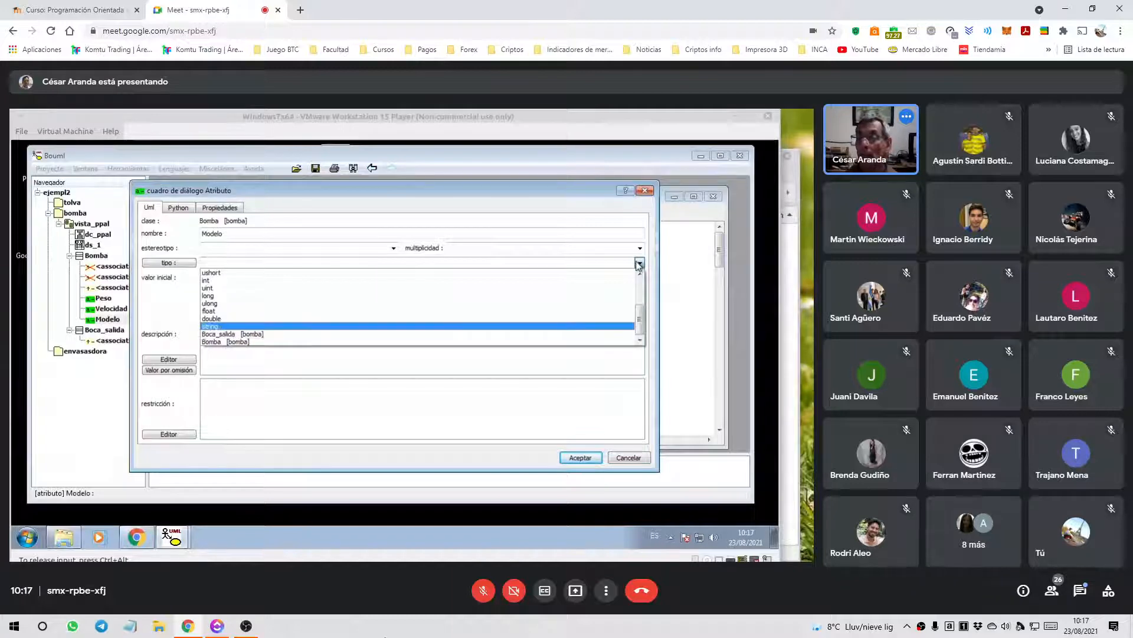
key(Return)
click(578, 458)
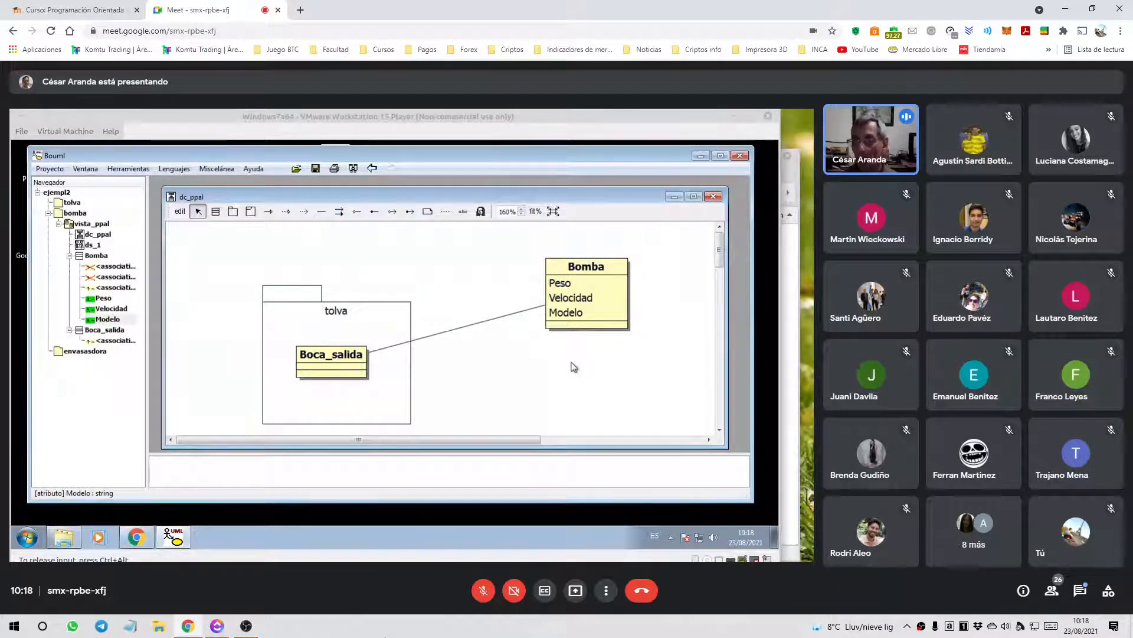
- Add an operation named encender to the Bomba class and set its return type to bool
right_click(595, 328)
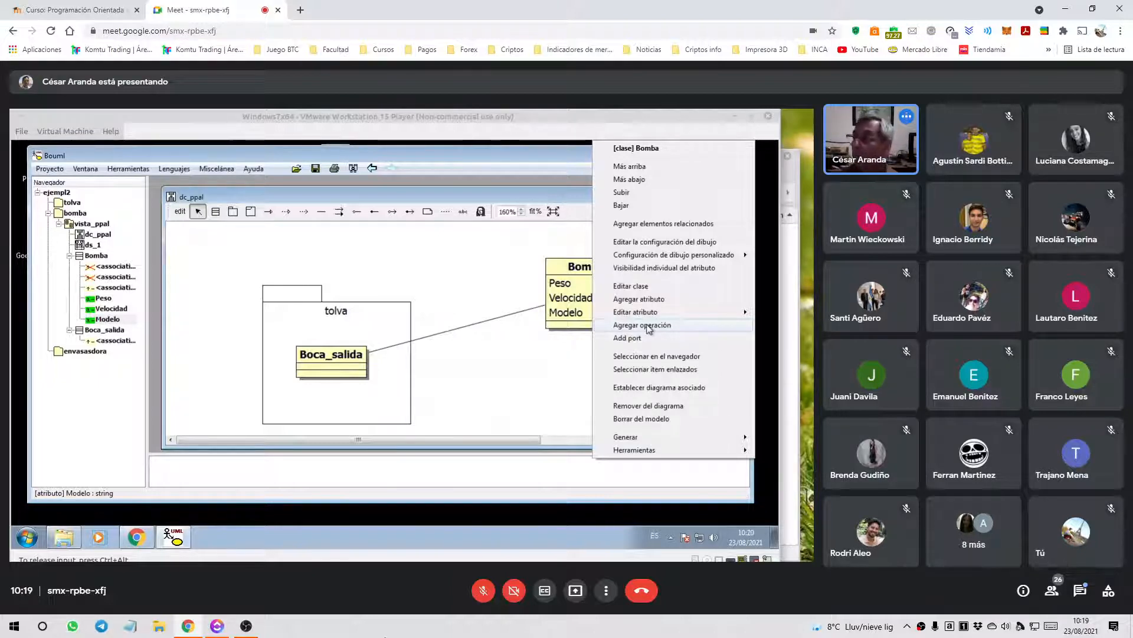
click(650, 325)
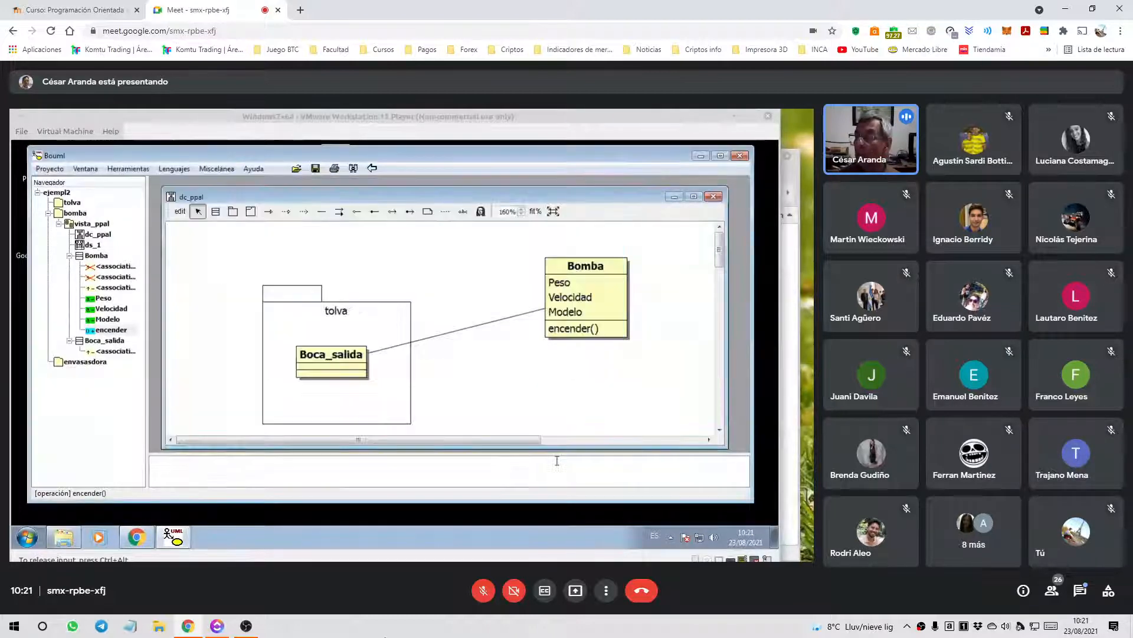
right_click(582, 334)
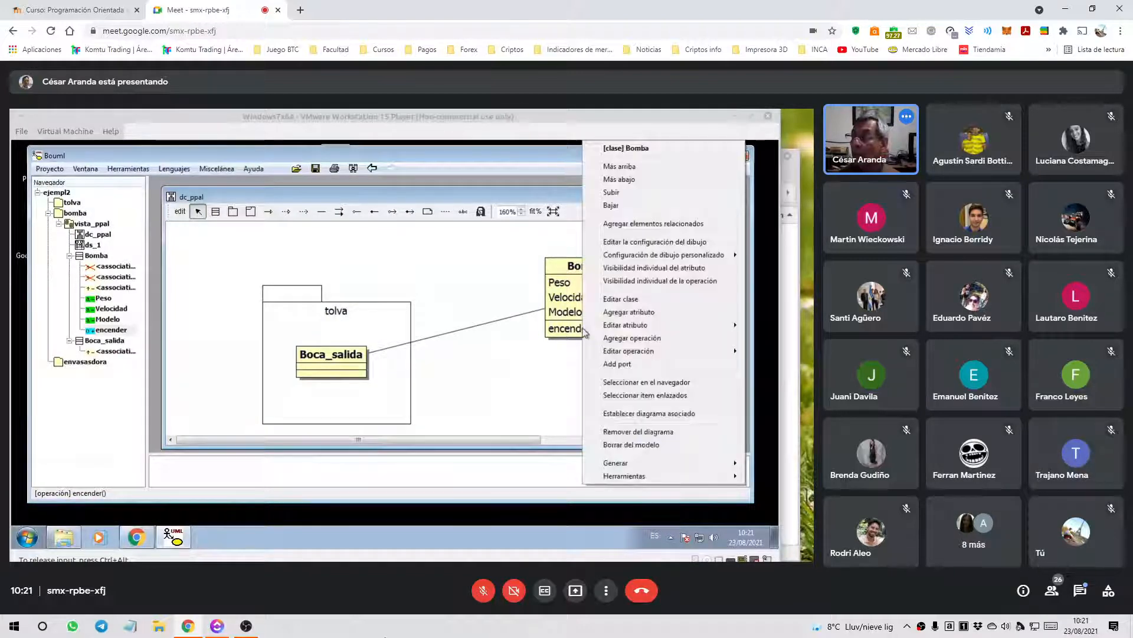
mouse_move(633, 353)
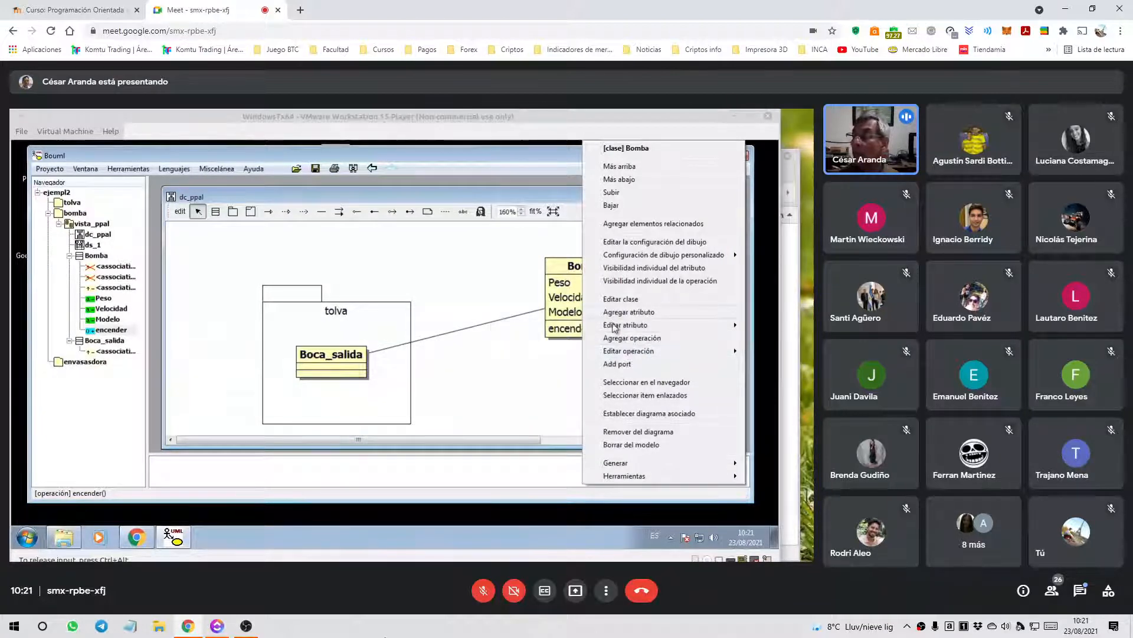
mouse_move(631, 330)
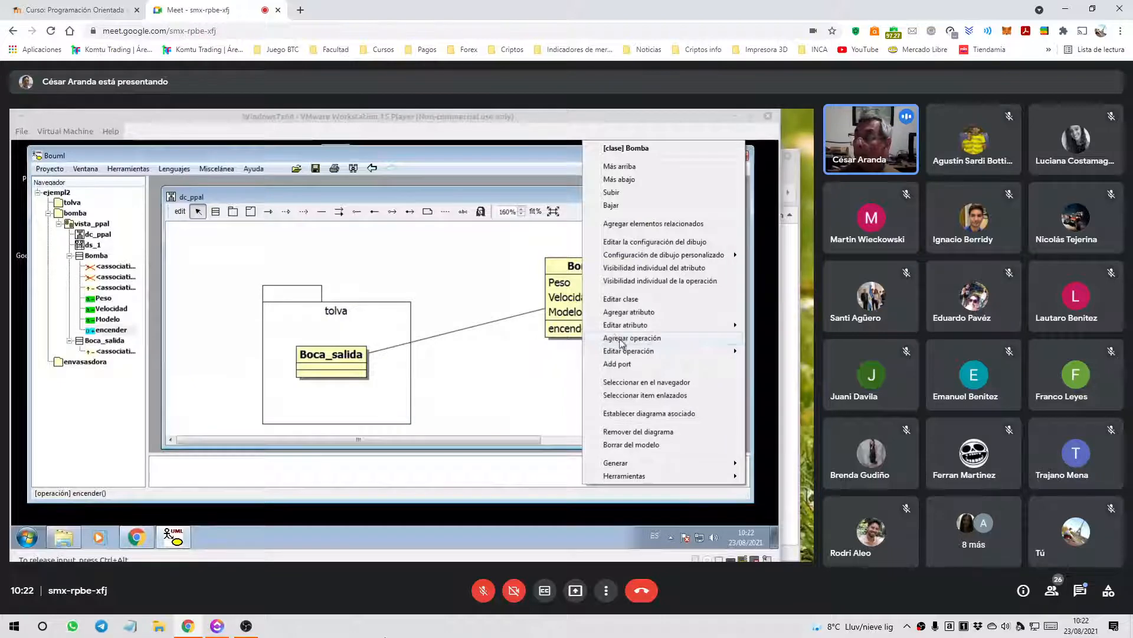
mouse_move(623, 352)
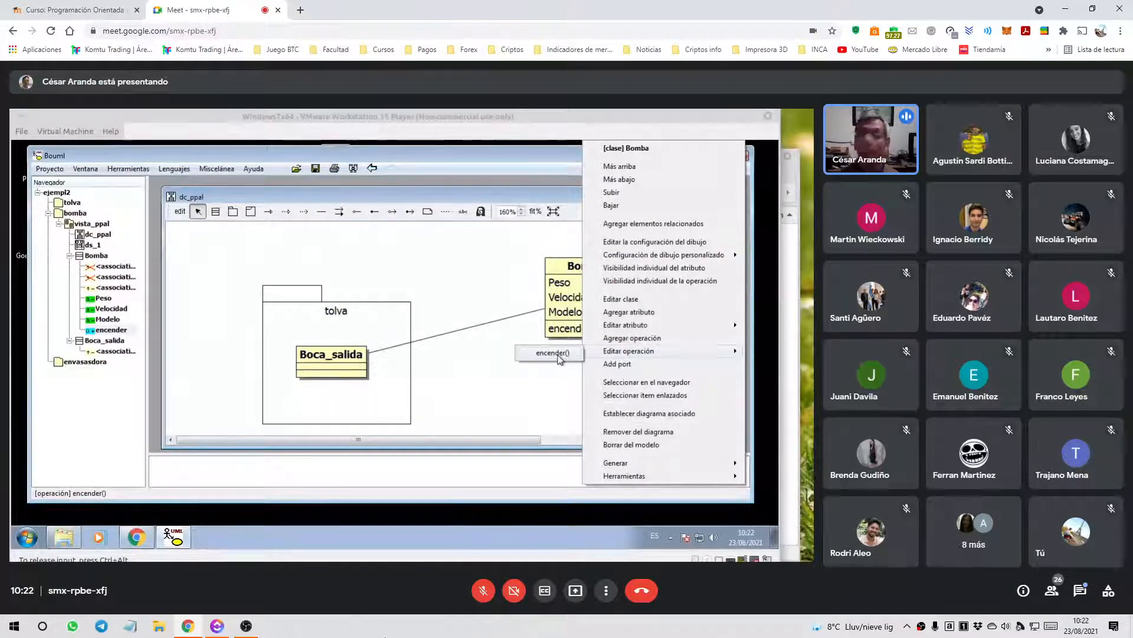
click(555, 354)
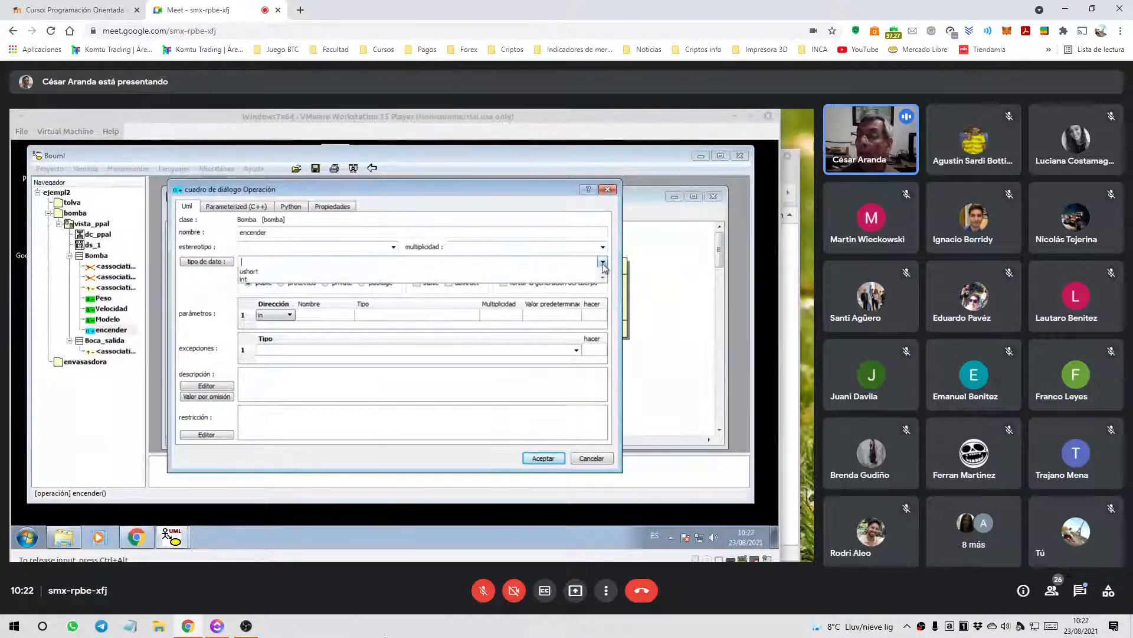
click(602, 262)
click(262, 294)
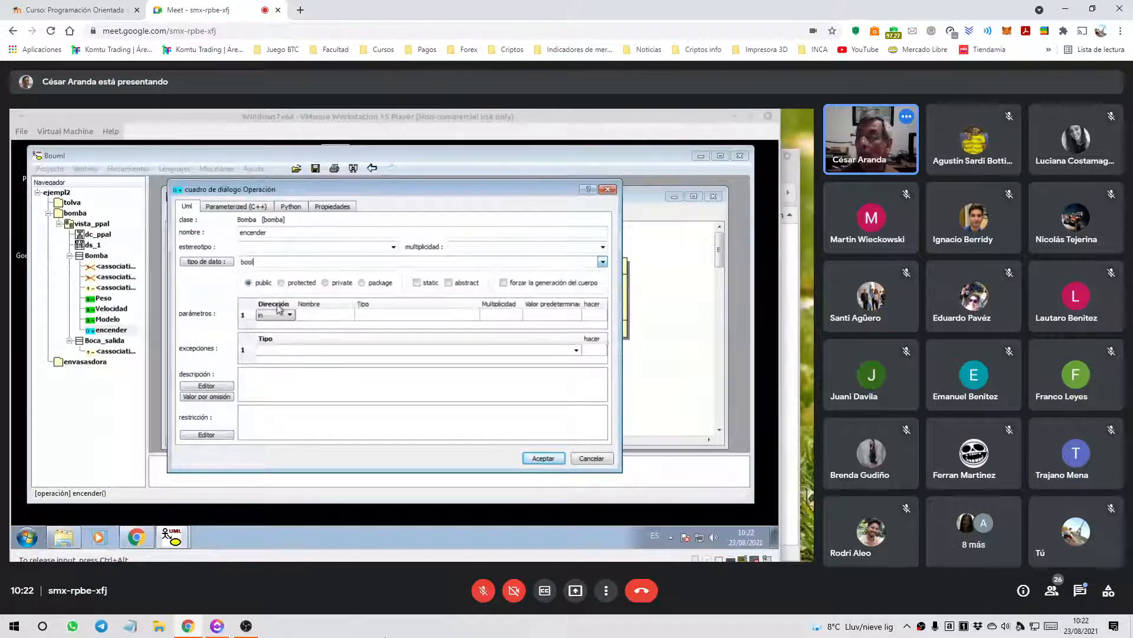
click(542, 458)
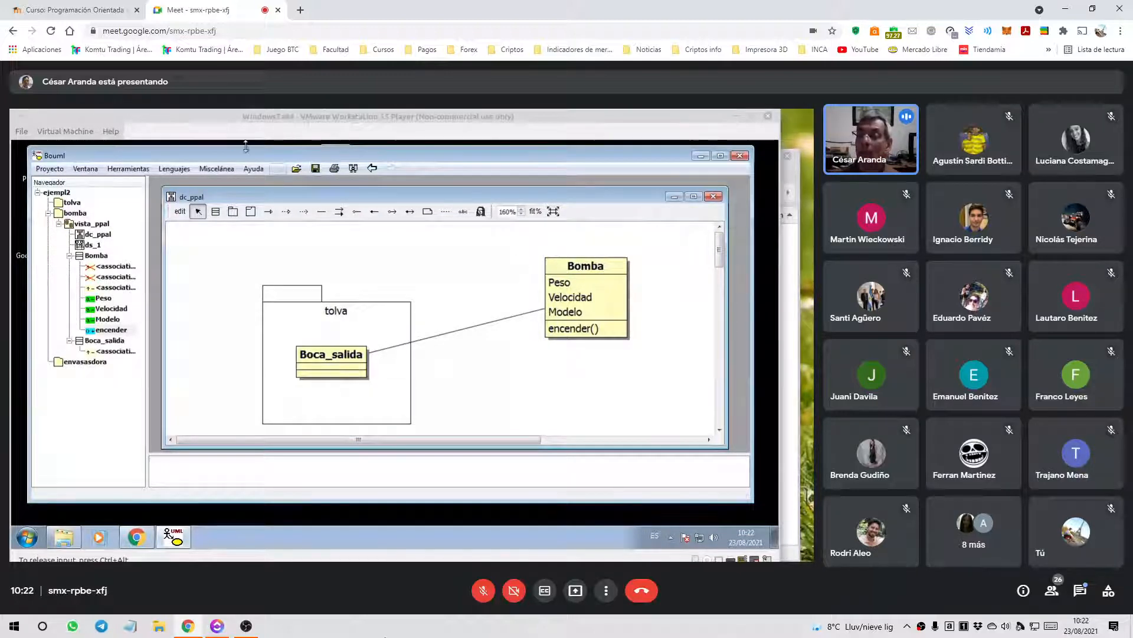
- Try adding C++ and Java to the project languages alongside Python, and switch C++ back off
click(174, 169)
click(183, 187)
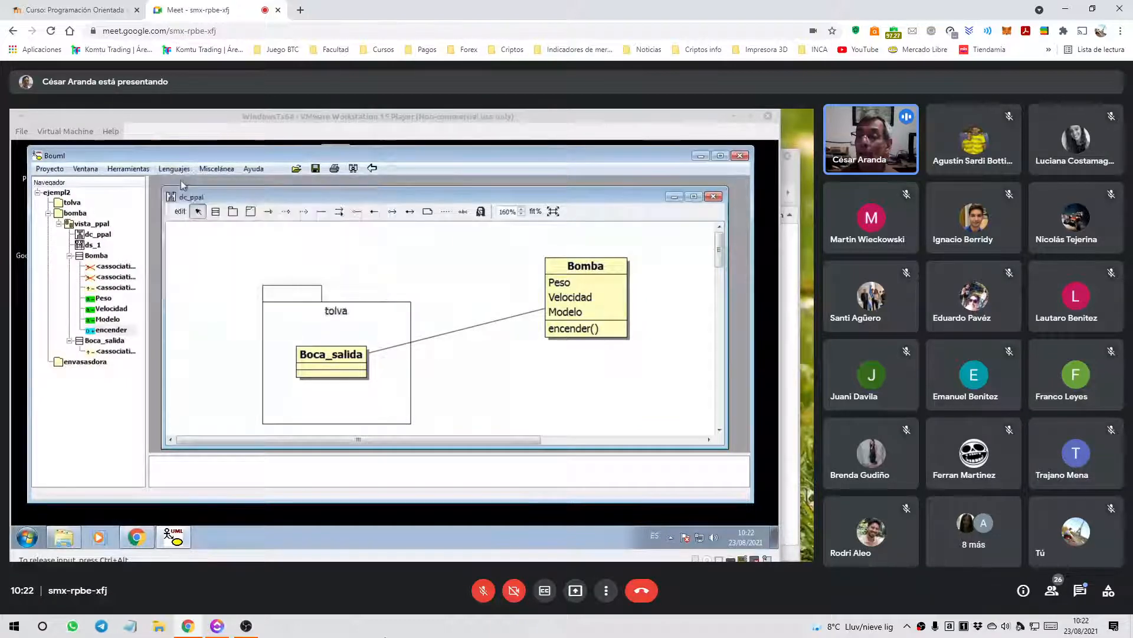
click(175, 168)
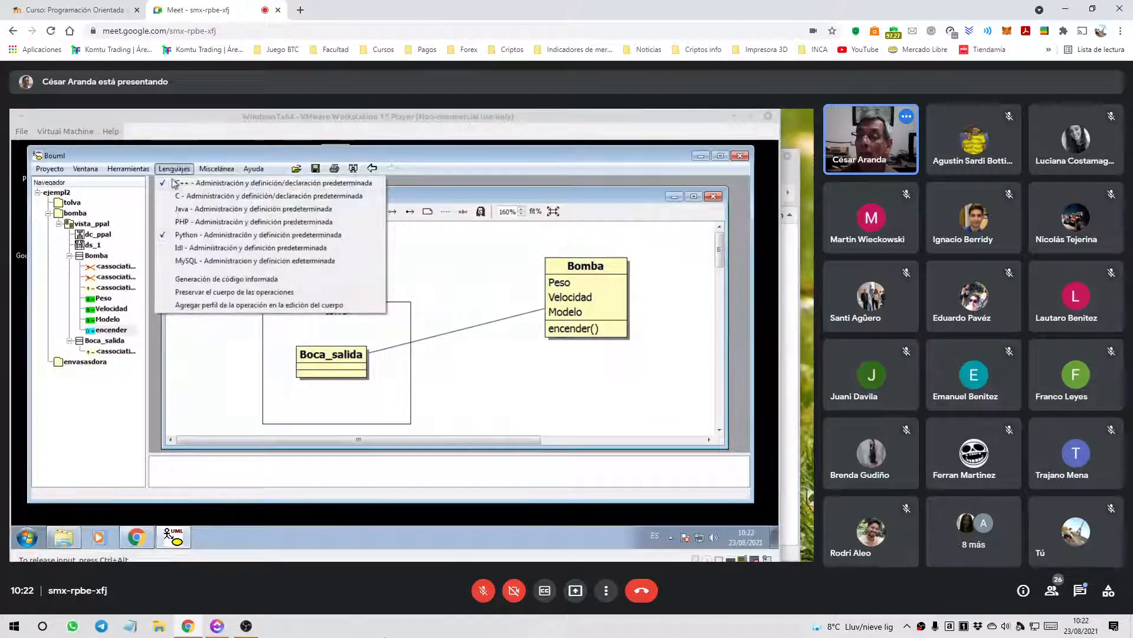
click(190, 235)
click(174, 169)
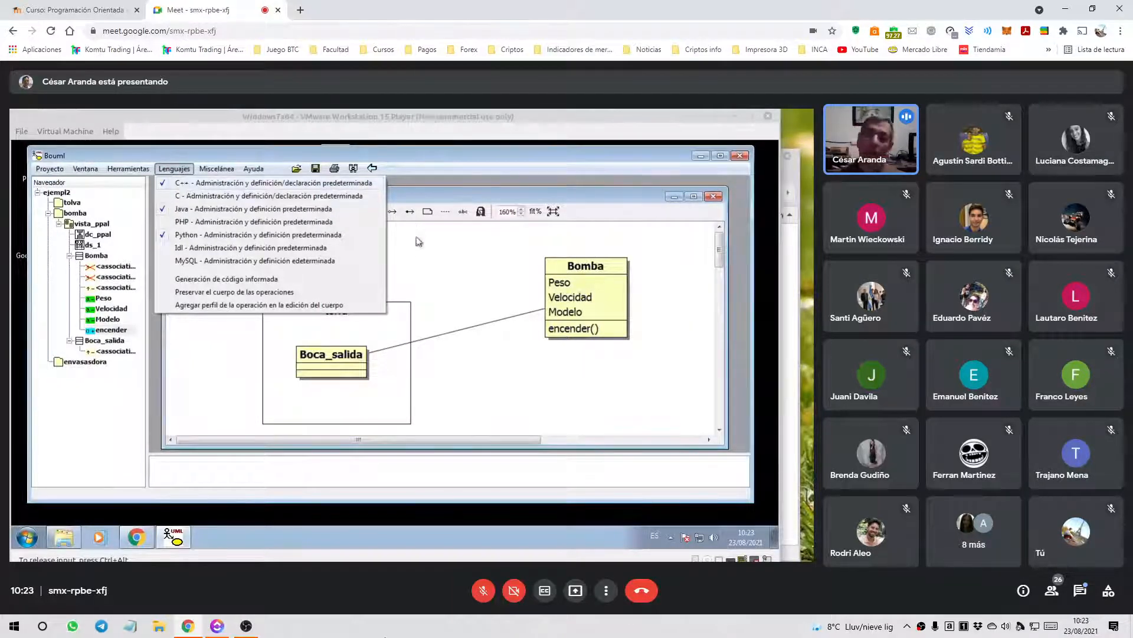
click(165, 184)
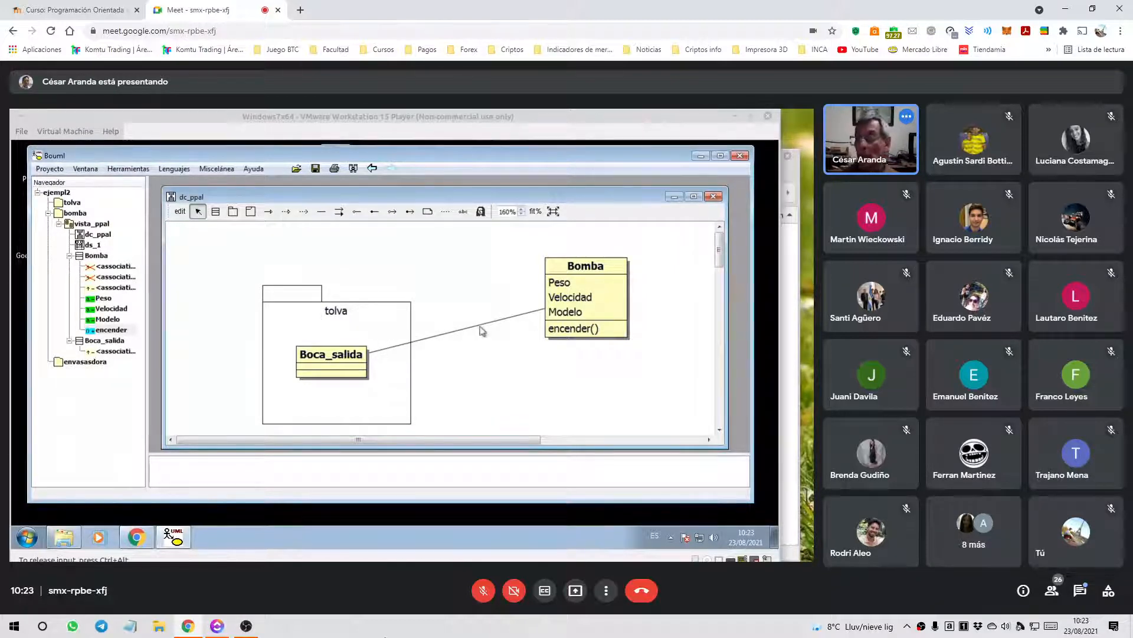
- Widen the project navigator beside the dc_ppal diagram
click(585, 295)
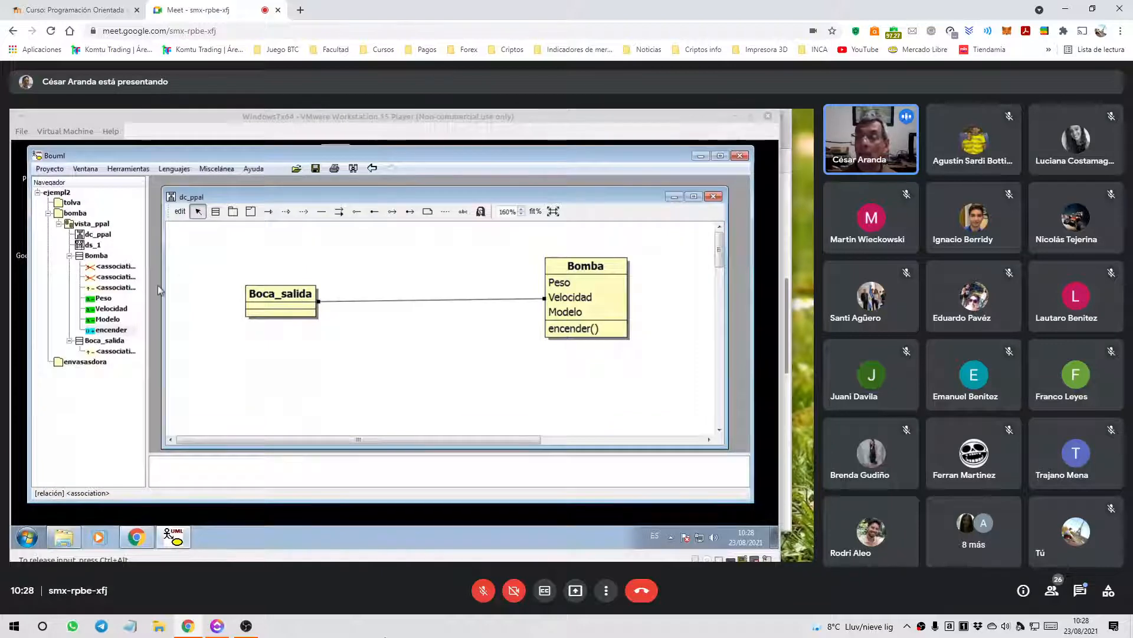
drag(147, 290, 180, 290)
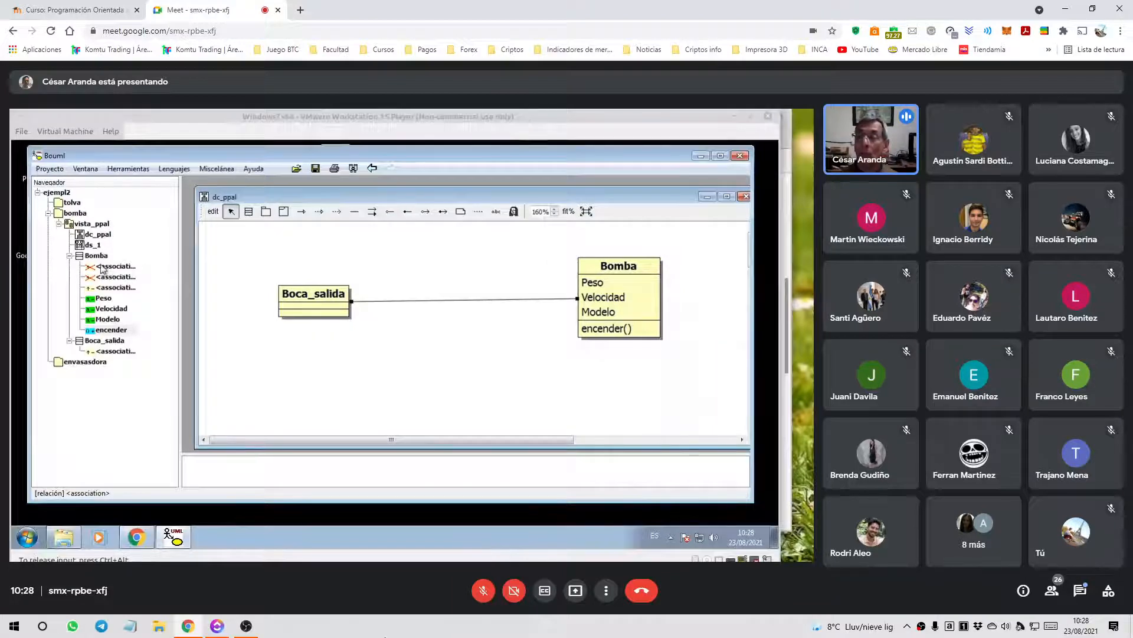
- Examine the relation types available for the association between Boca_salida and Bomba, leaving the relation's settings as they are
double_click(436, 301)
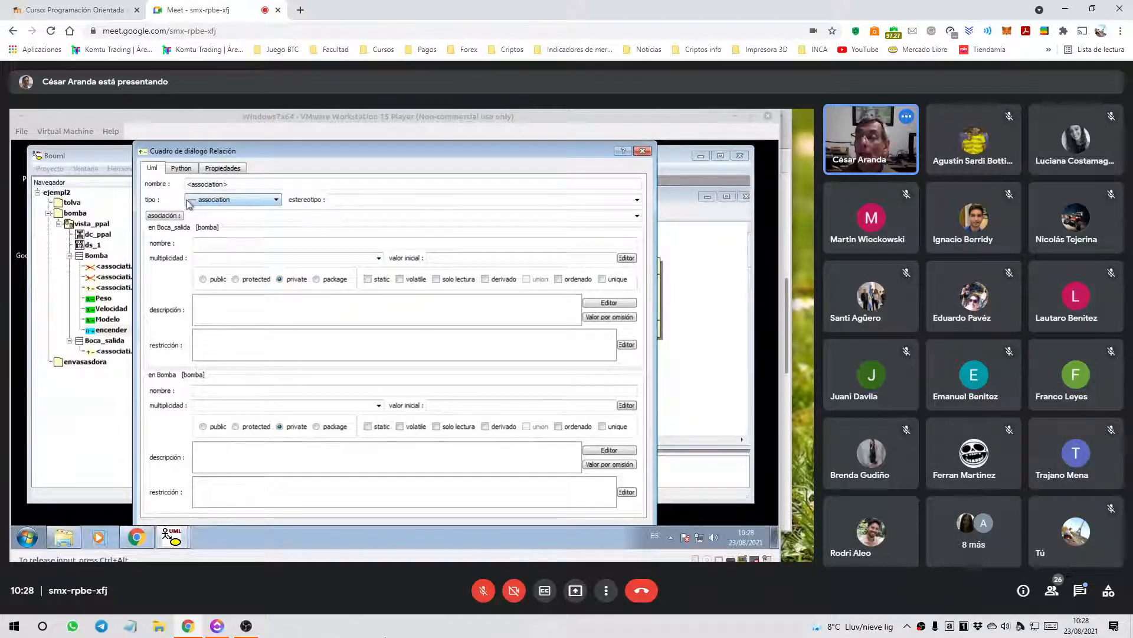
click(278, 200)
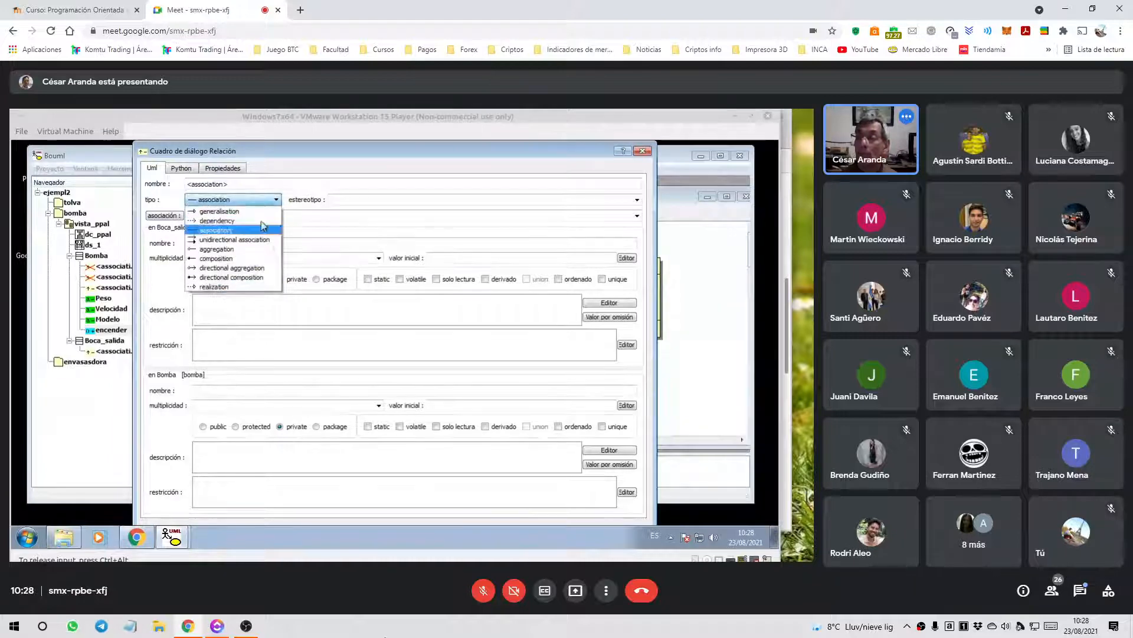
click(261, 236)
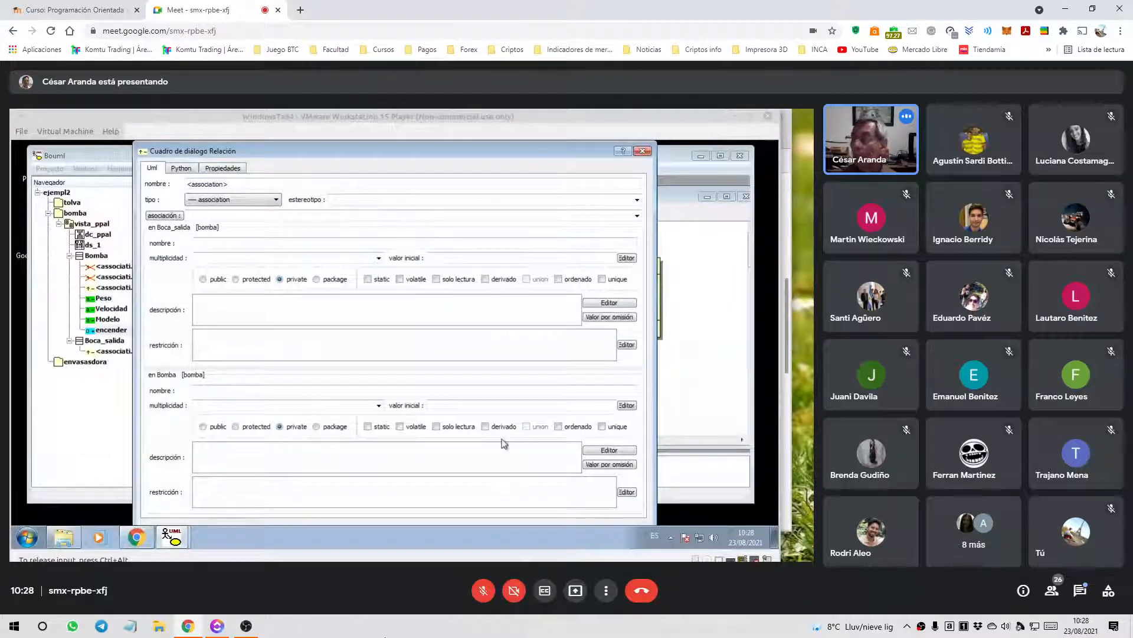
click(642, 151)
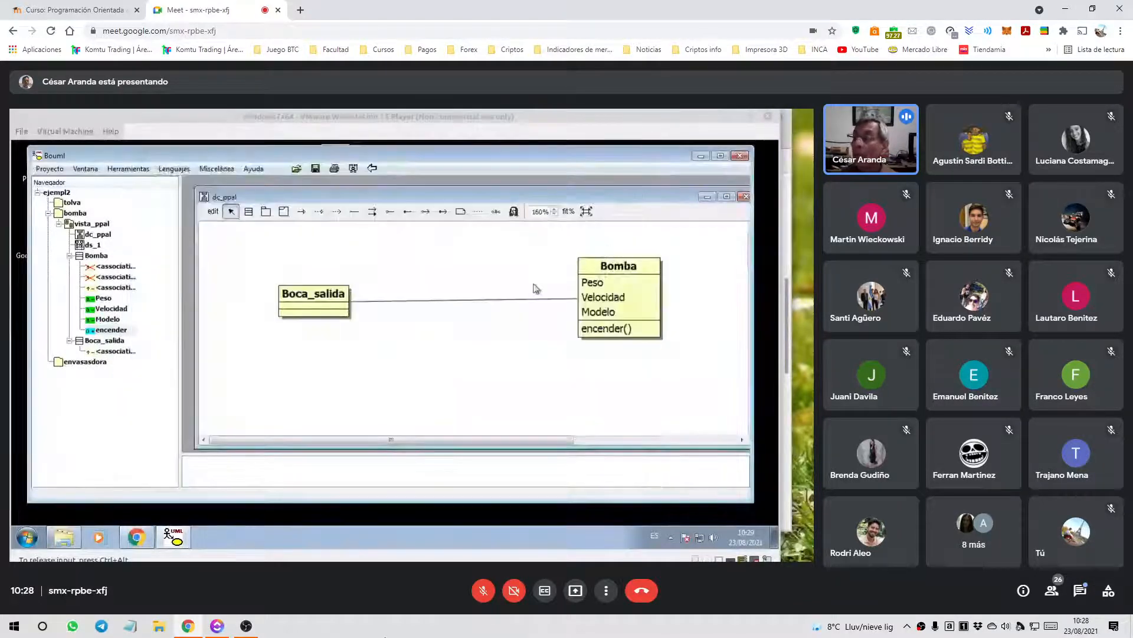
click(464, 301)
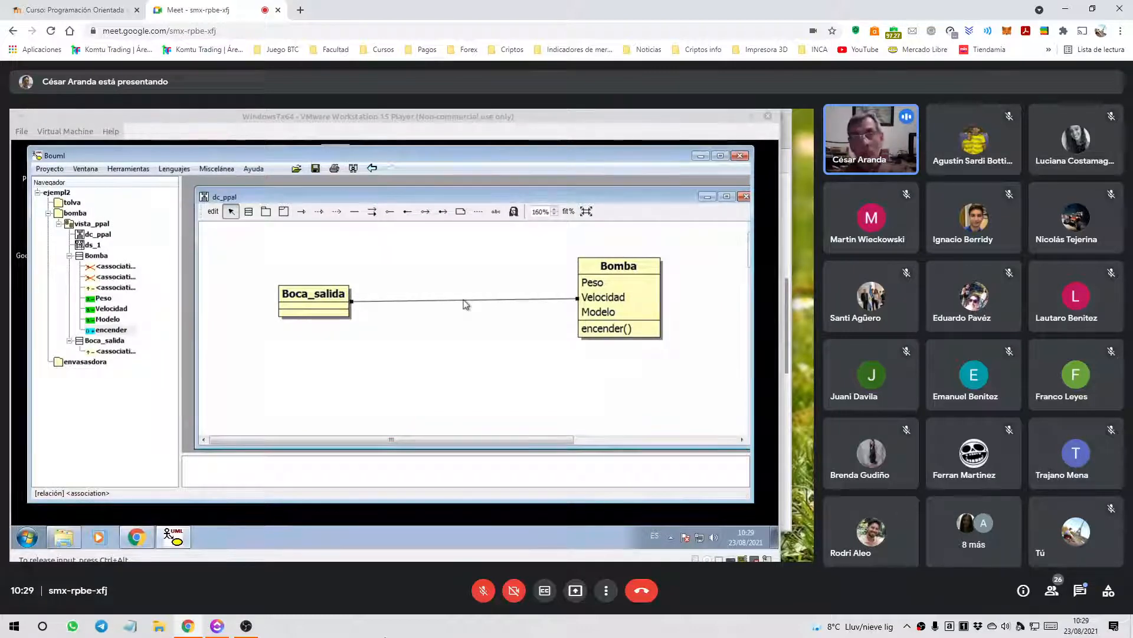
click(301, 306)
click(596, 287)
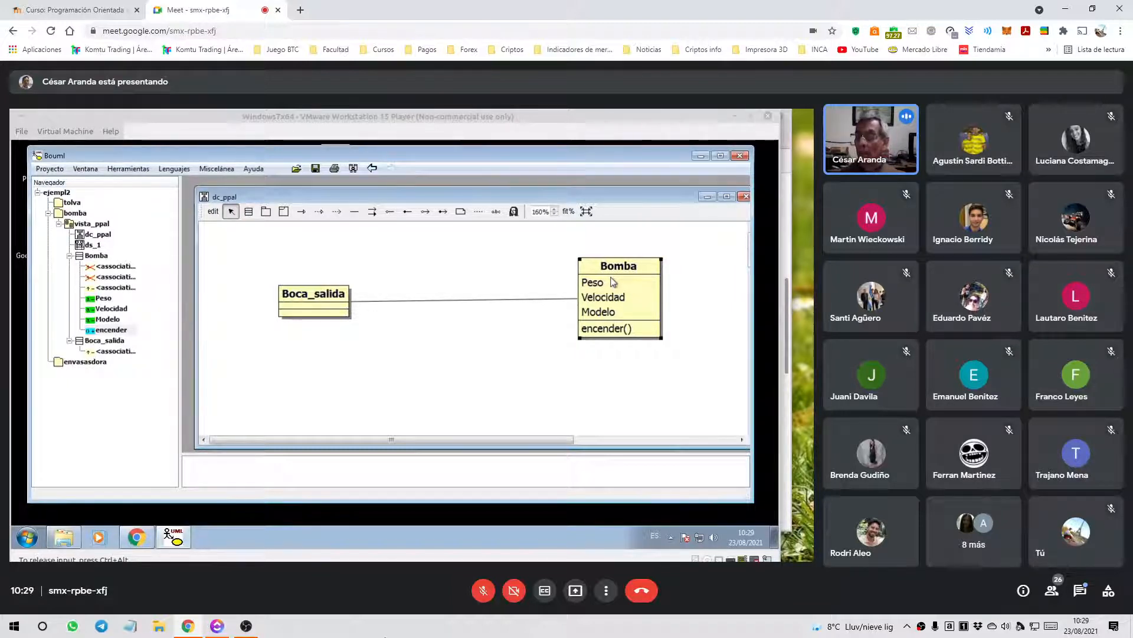
click(459, 301)
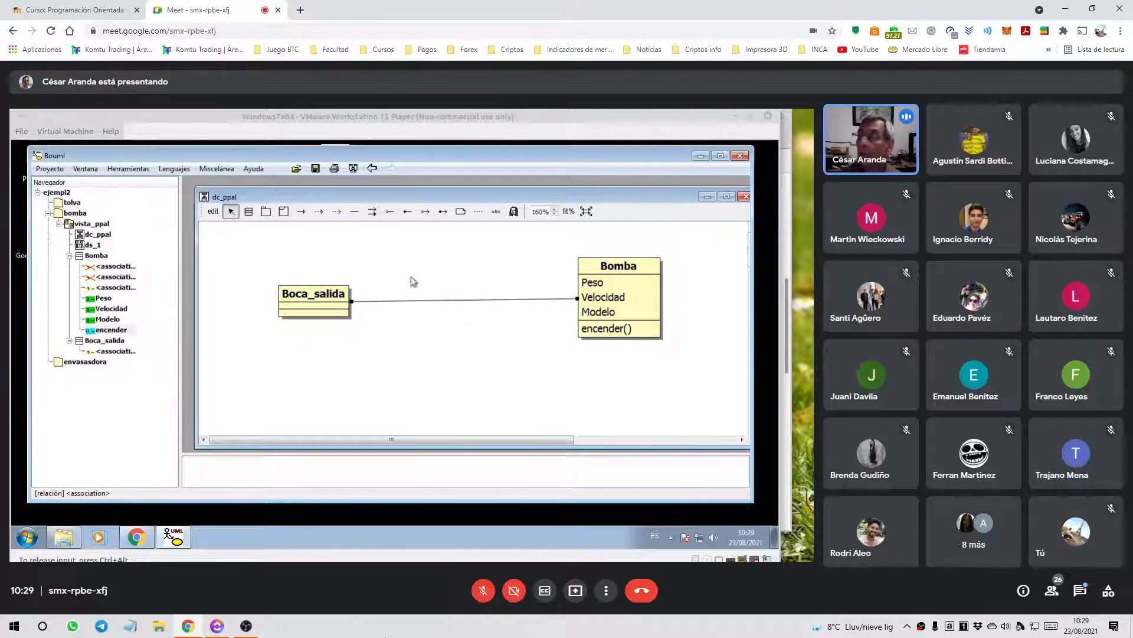
- Name the association between Boca_salida and Bomba recibe_flujo
right_click(452, 301)
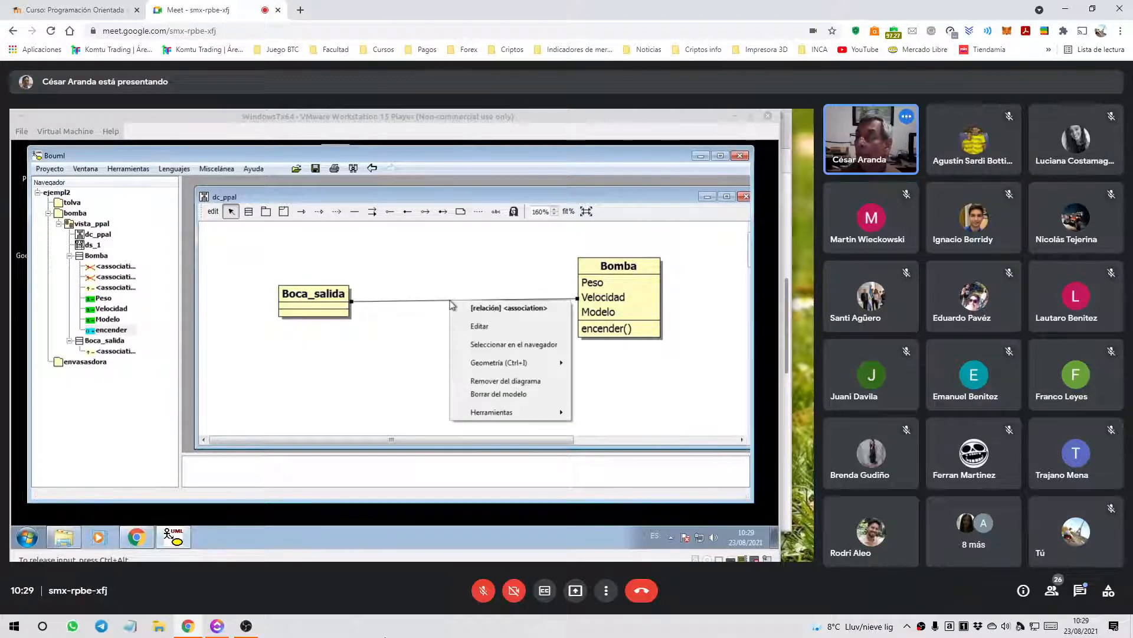
click(480, 326)
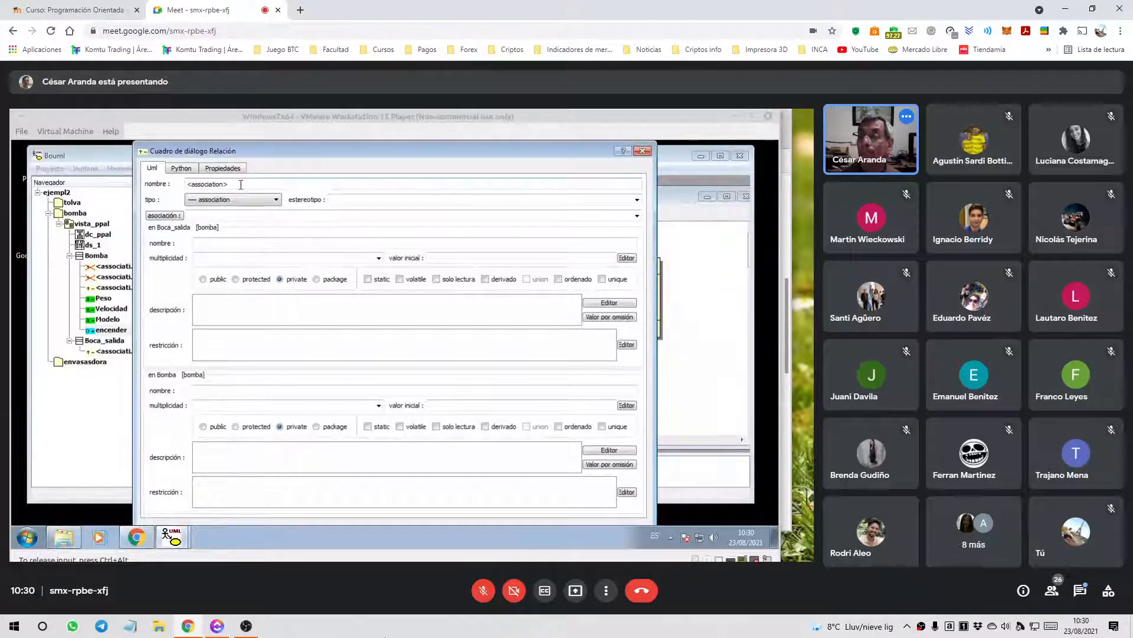
drag(241, 185, 151, 183)
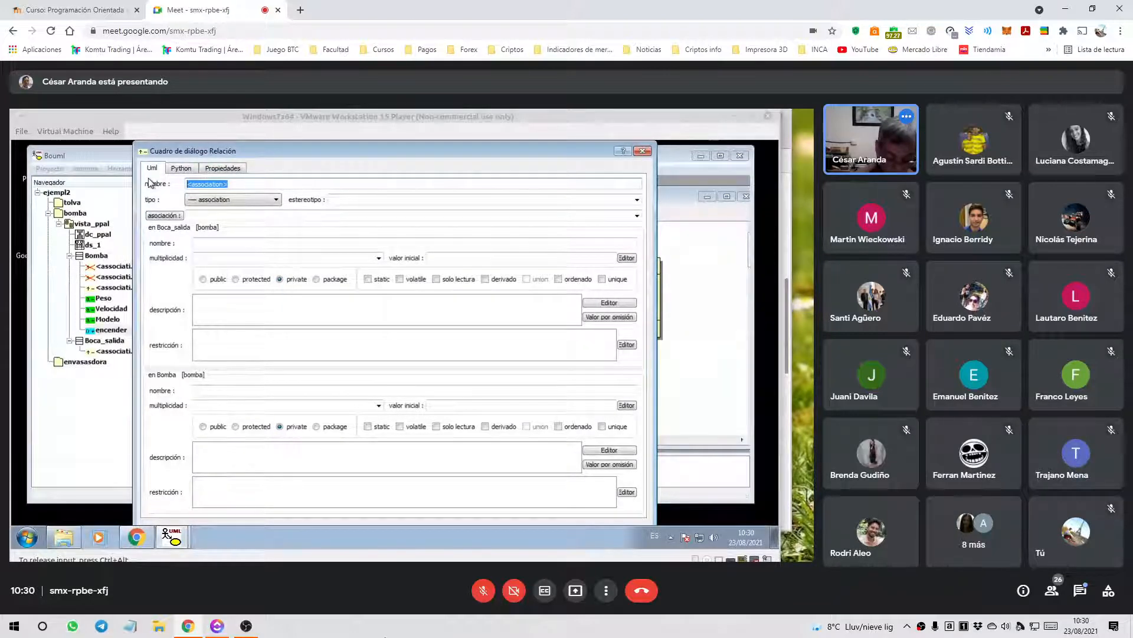
text(recibe)
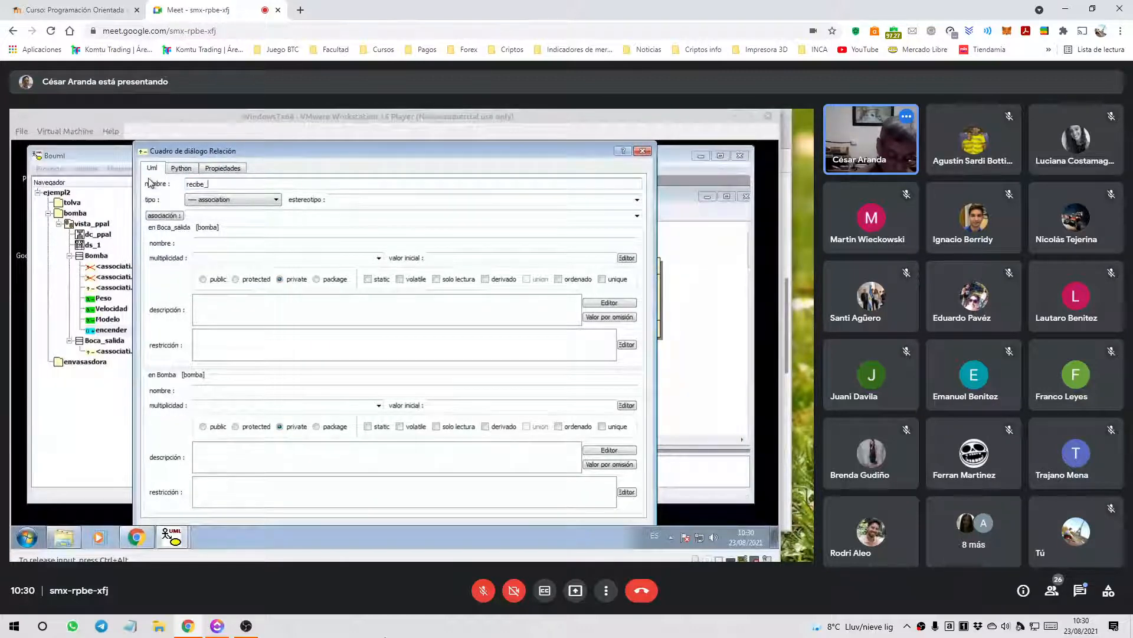
text(_flujo)
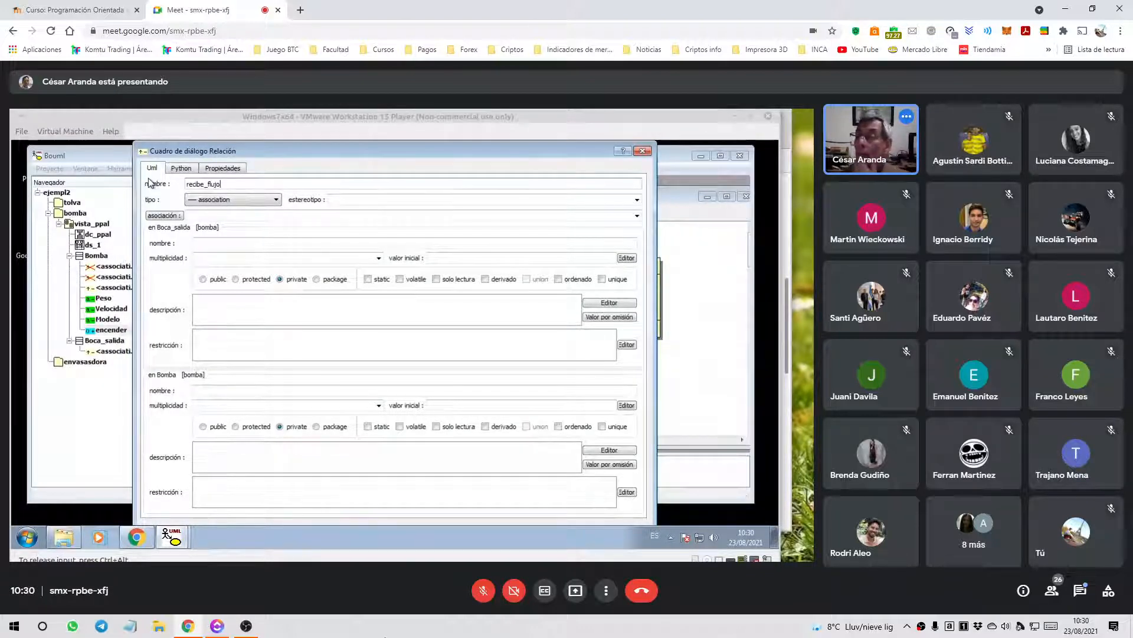
key(Return)
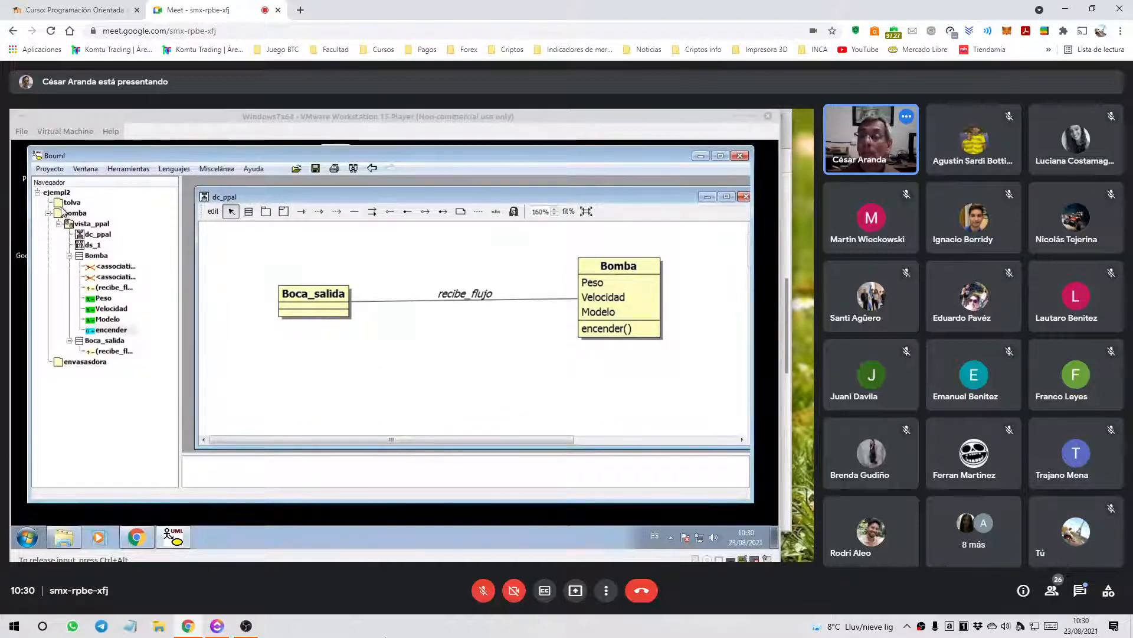
- Add the tolva package to the dc_ppal diagram so it encloses Boca_salida, and enlarge its frame slightly
drag(72, 203, 273, 254)
drag(321, 309, 380, 356)
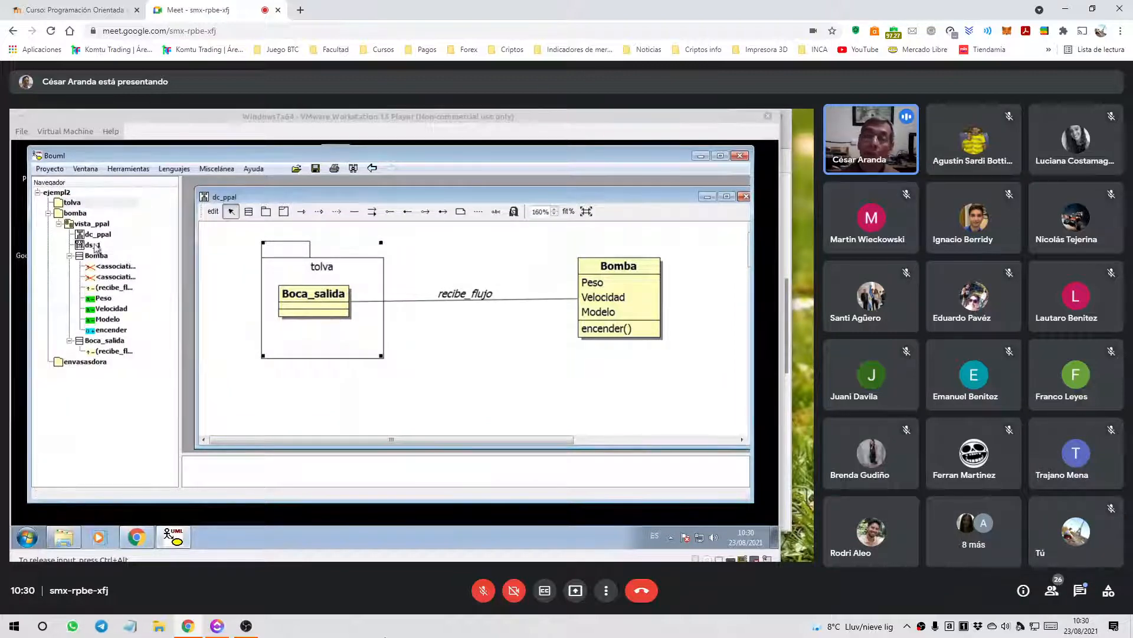
click(445, 362)
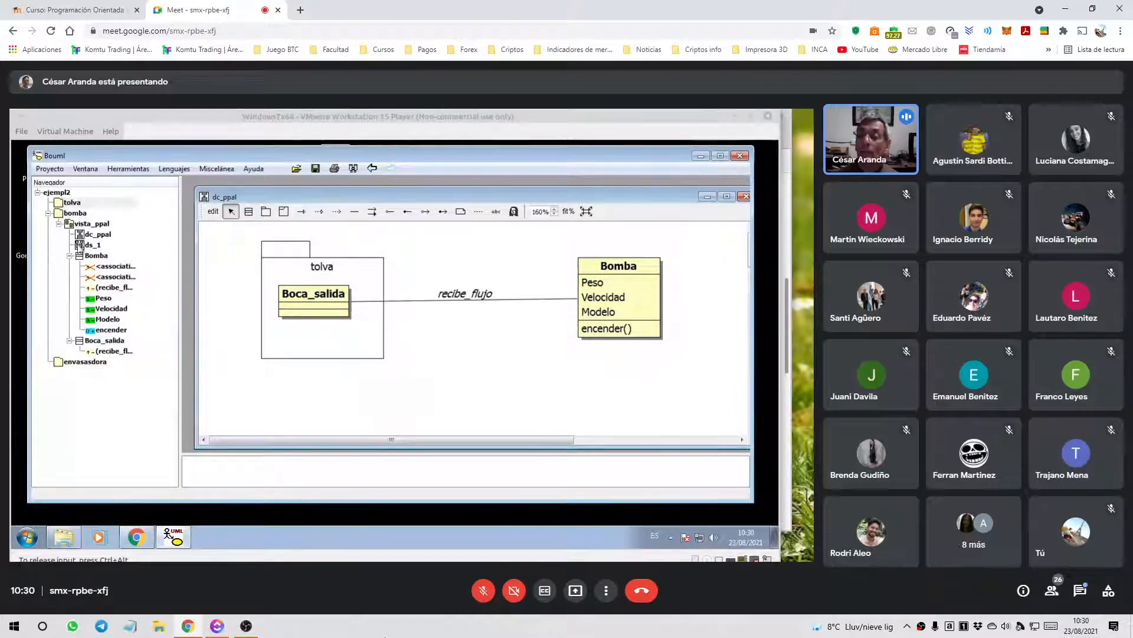
click(377, 336)
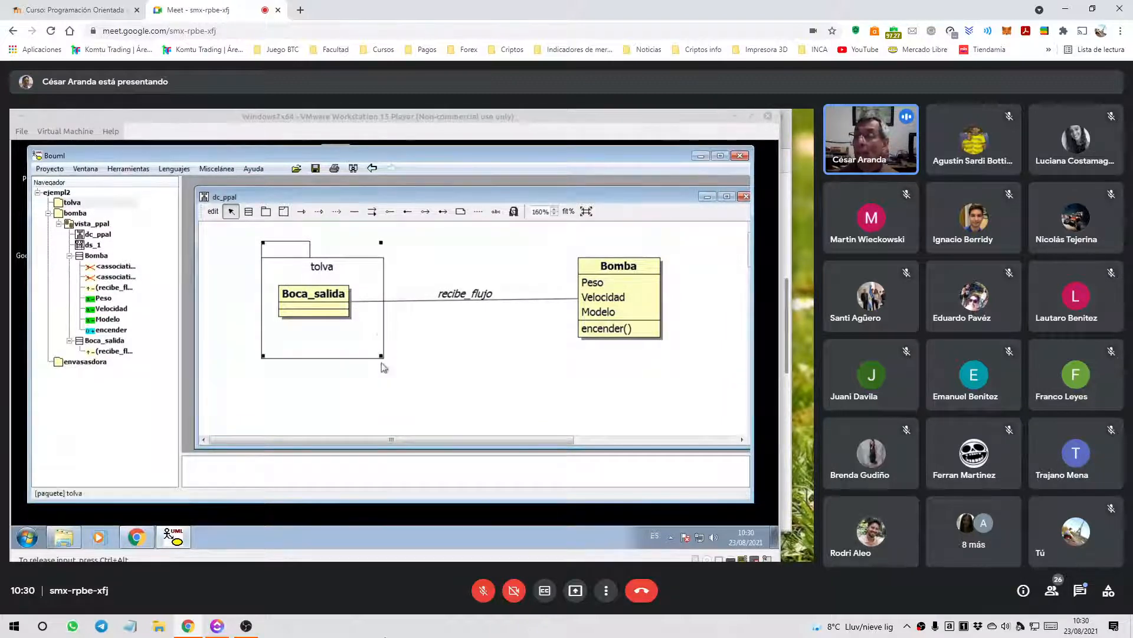
mouse_move(381, 357)
mouse_down()
mouse_move(647, 348)
mouse_move(710, 379)
mouse_move(393, 373)
mouse_up()
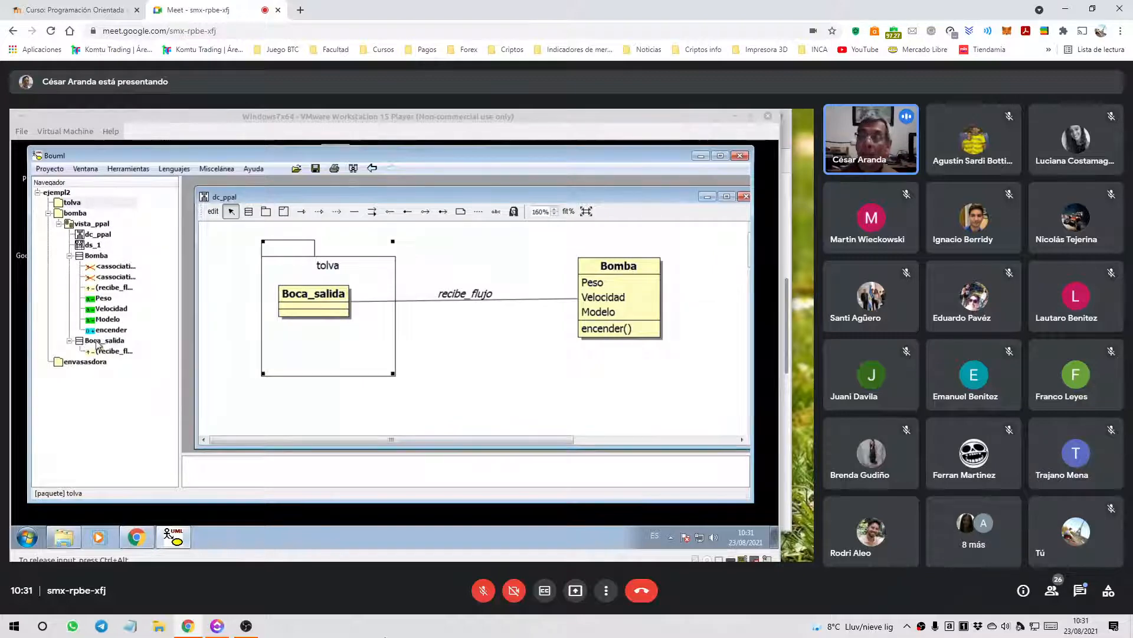
- Add a class view named v_t1 to the tolva package
right_click(61, 204)
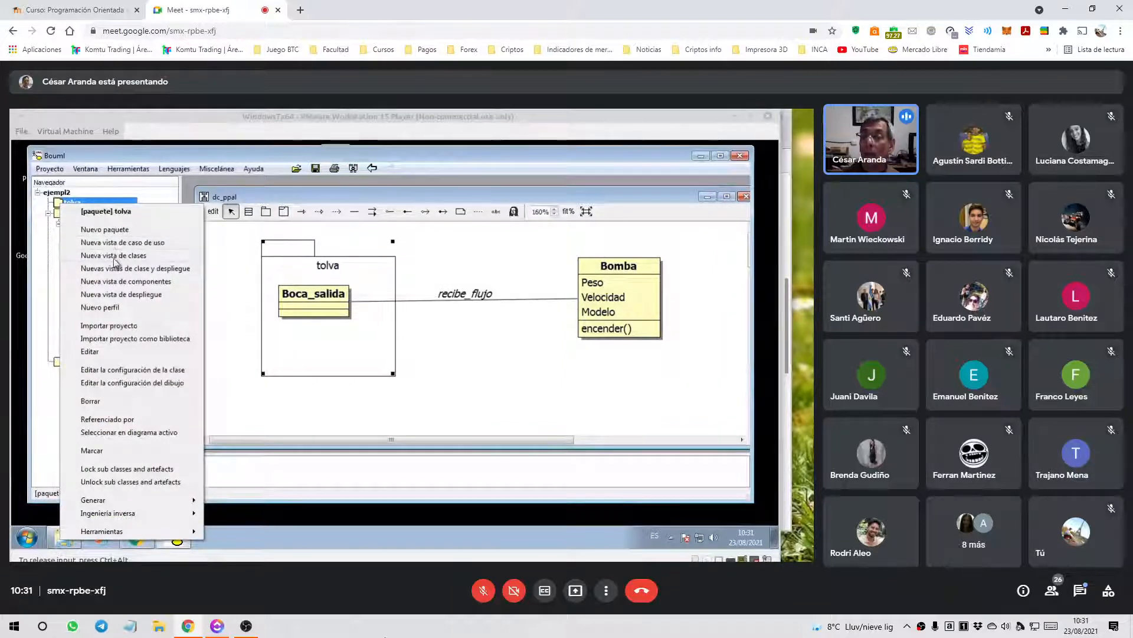
click(115, 257)
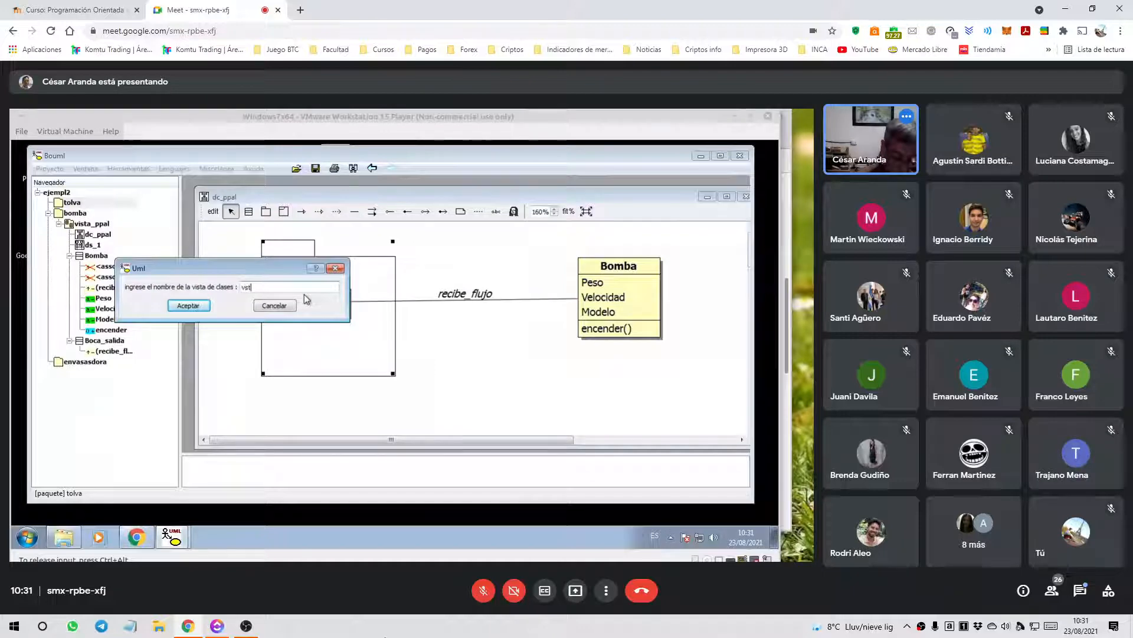
text(vsta)
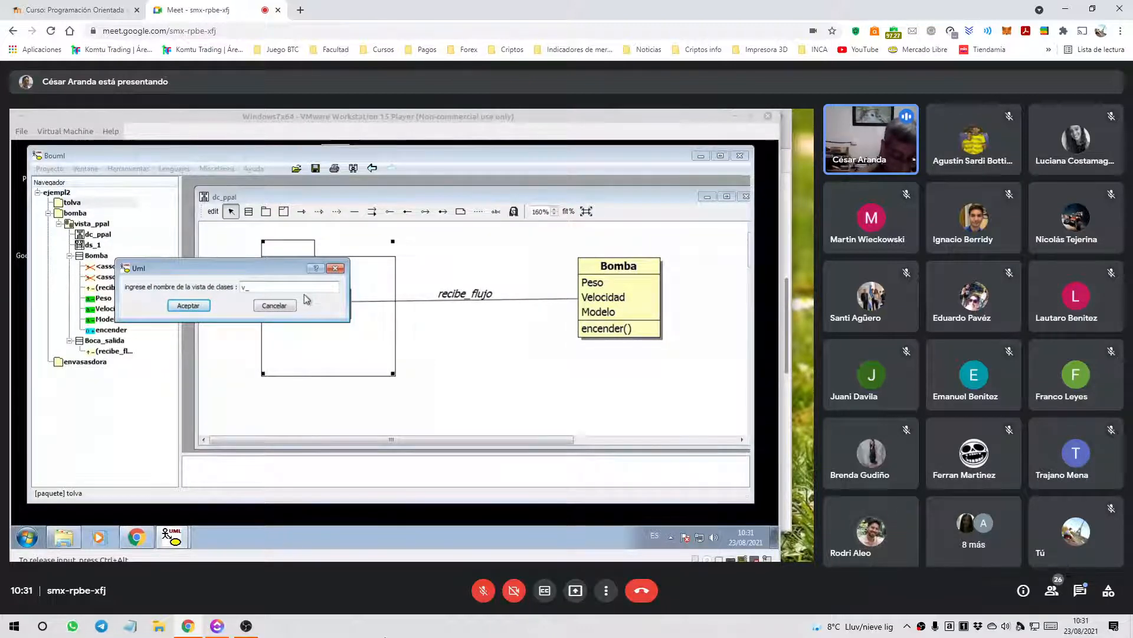
text(_1)
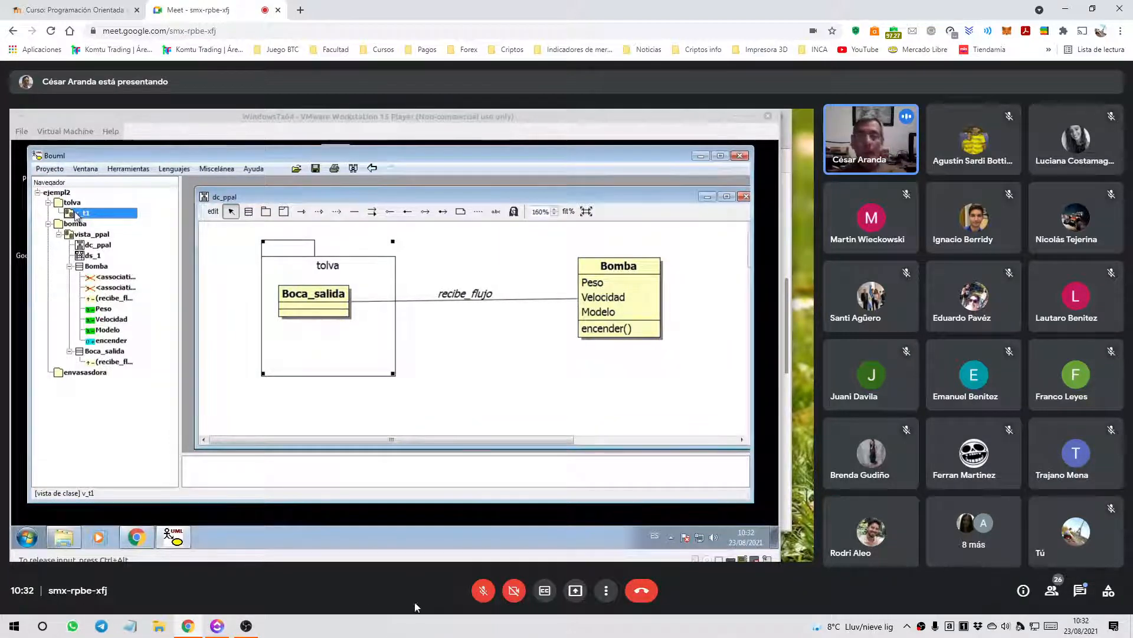
click(483, 592)
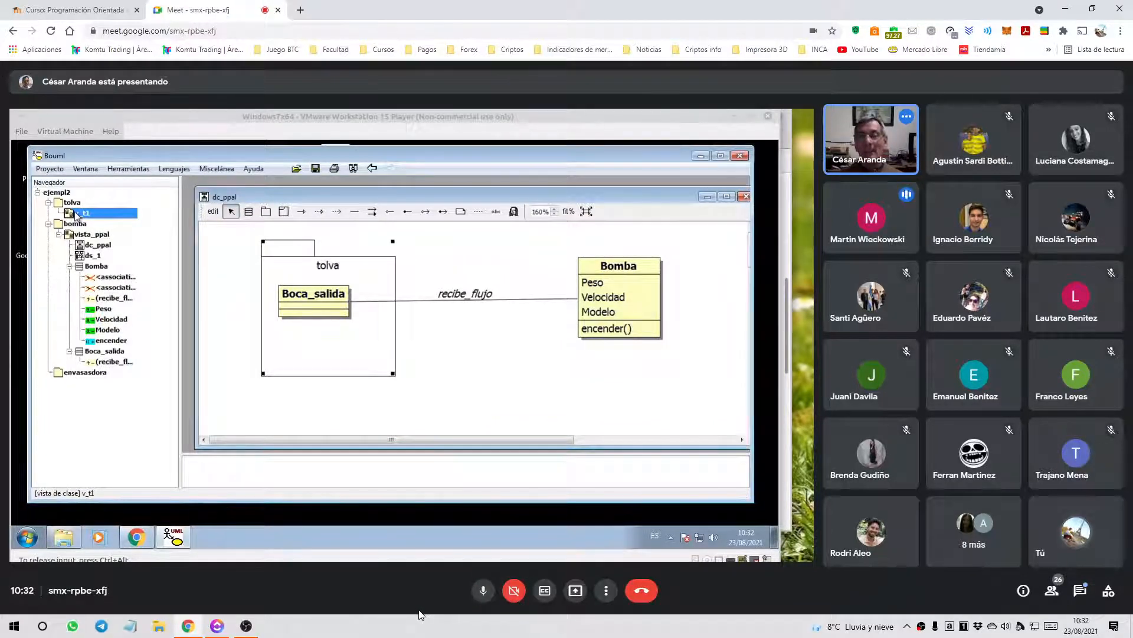
click(483, 590)
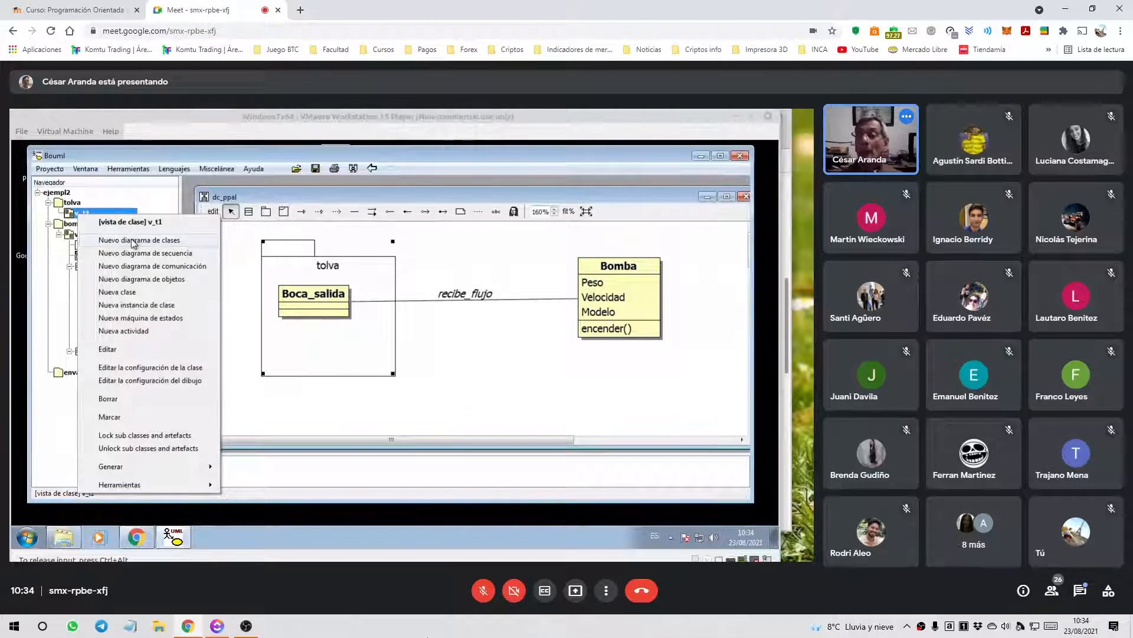
- Create a class diagram named dc_t1 in the v_t1 view and open it
click(128, 241)
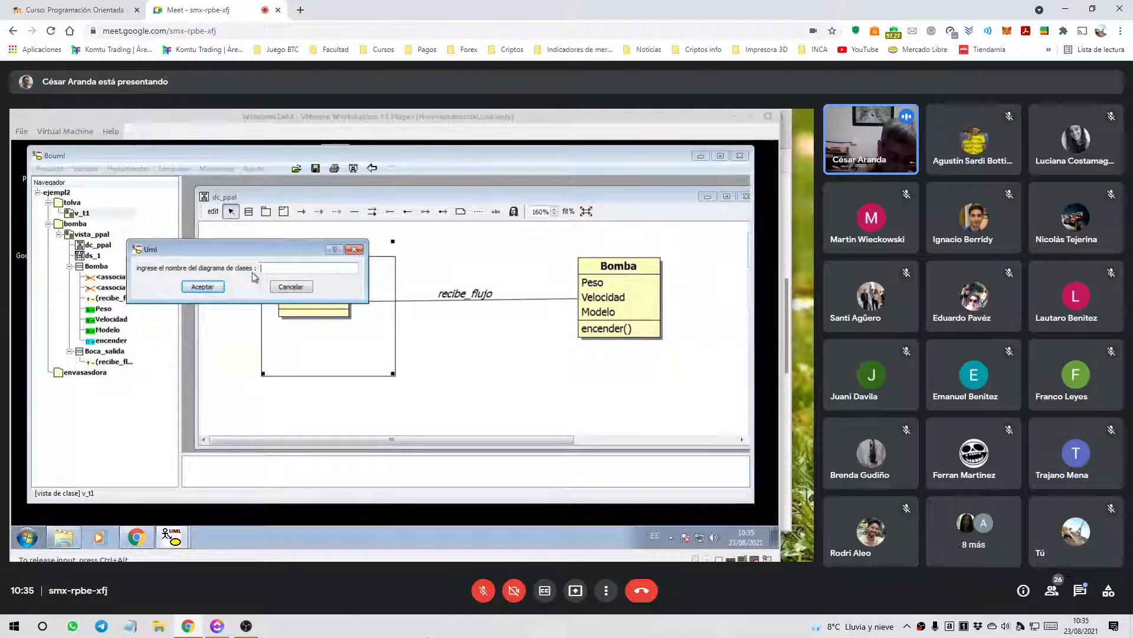
text(_t1)
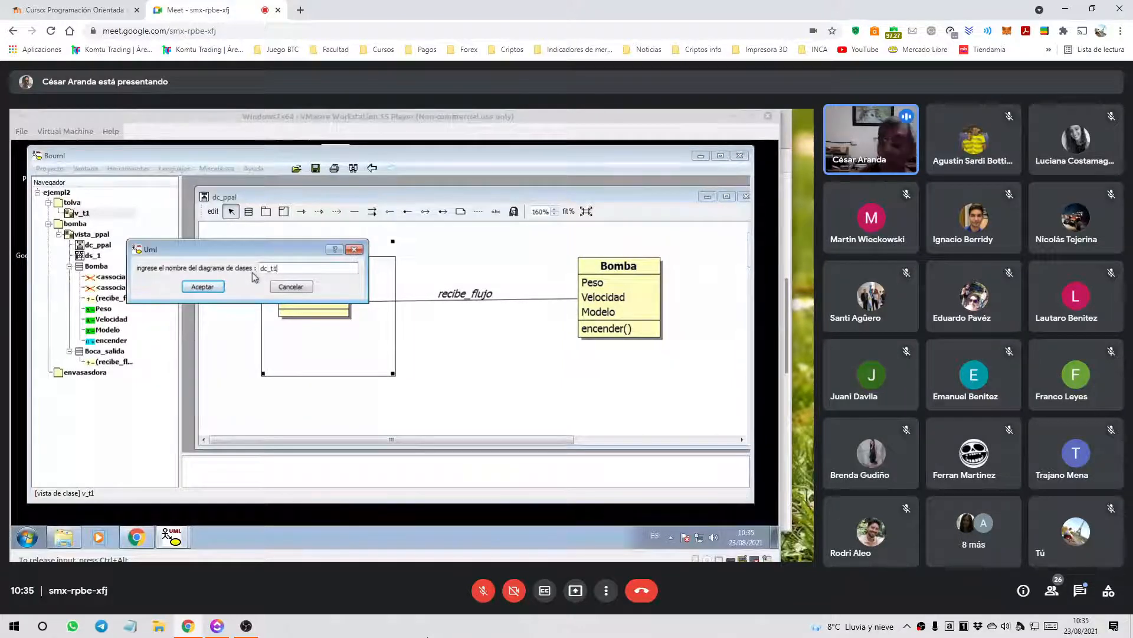
key(Return)
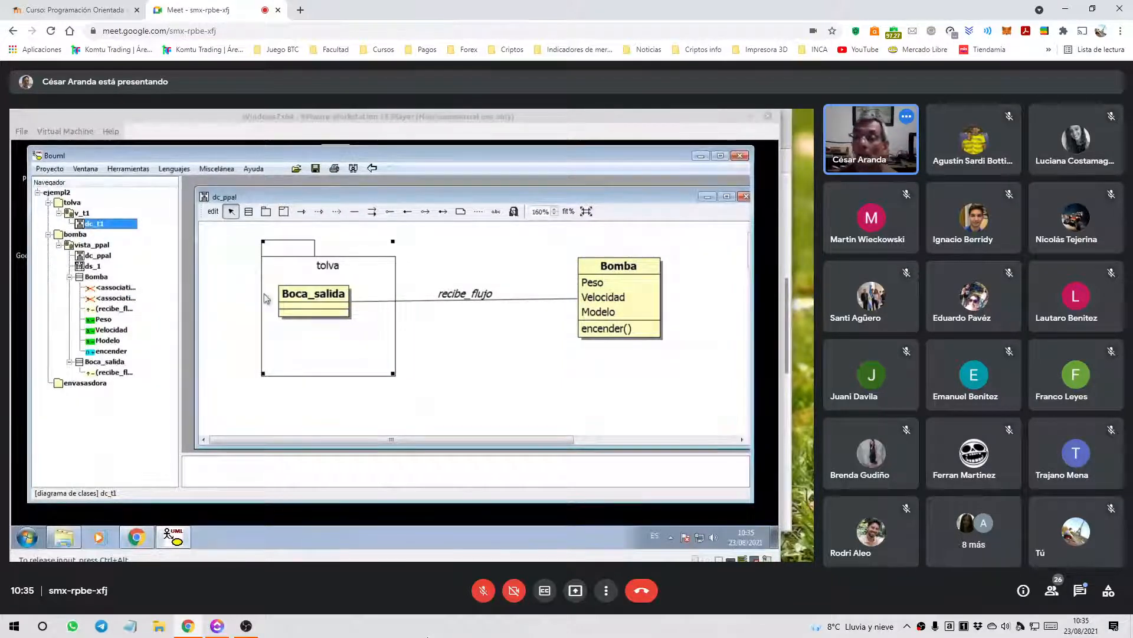
double_click(89, 224)
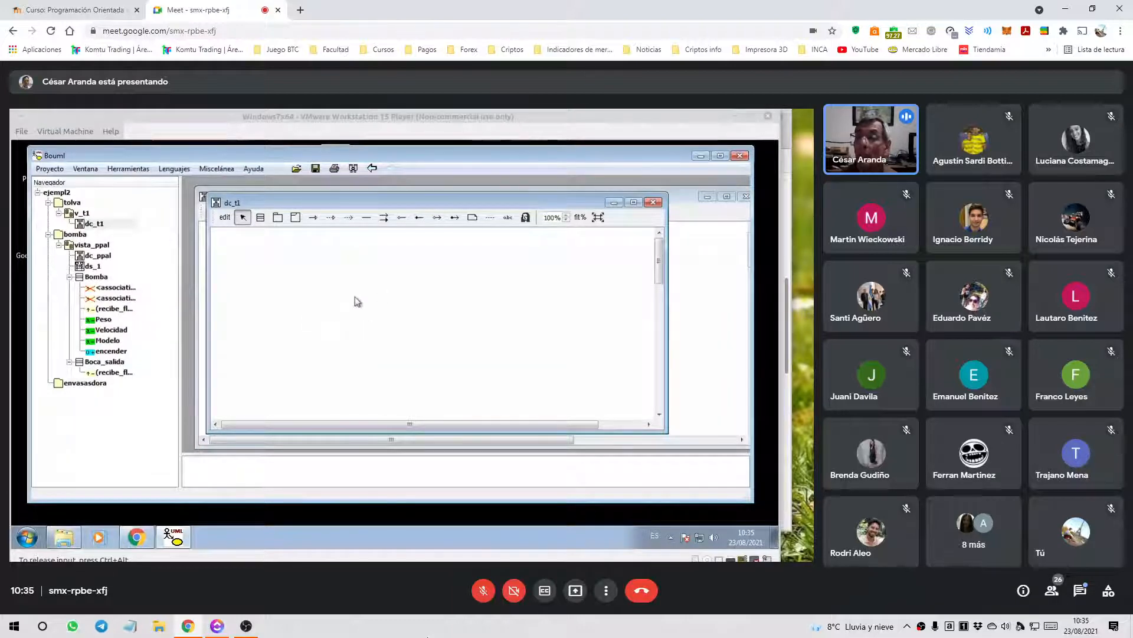
- Place the Boca_salida class on the dc_t1 diagram and move the class from vista_ppal into tolva's v_t1 view
drag(83, 368, 312, 282)
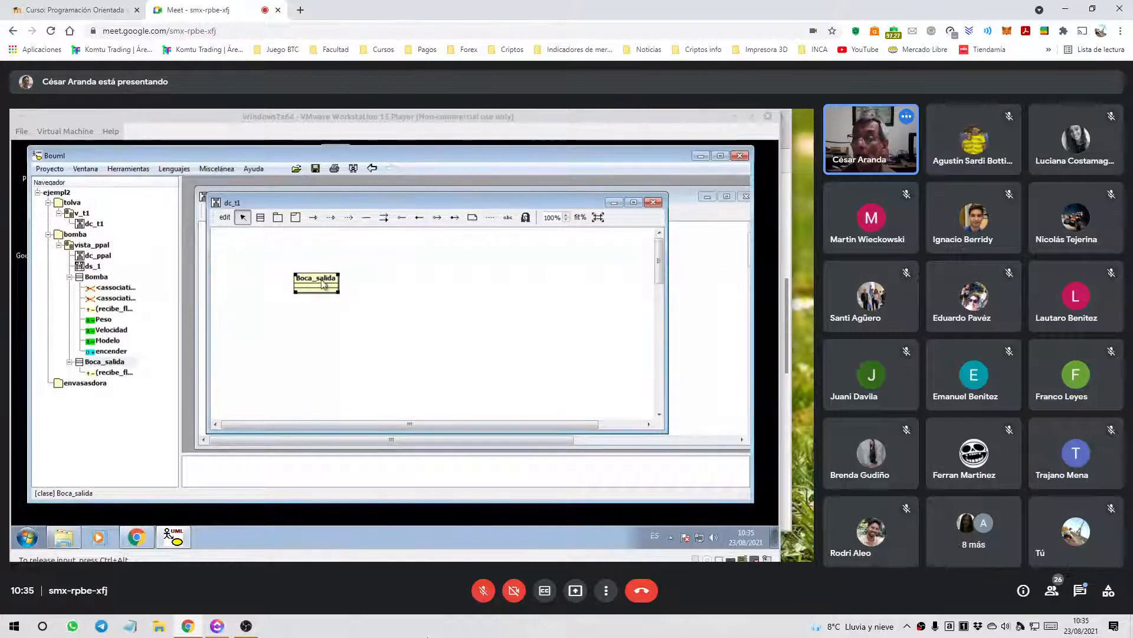
click(653, 202)
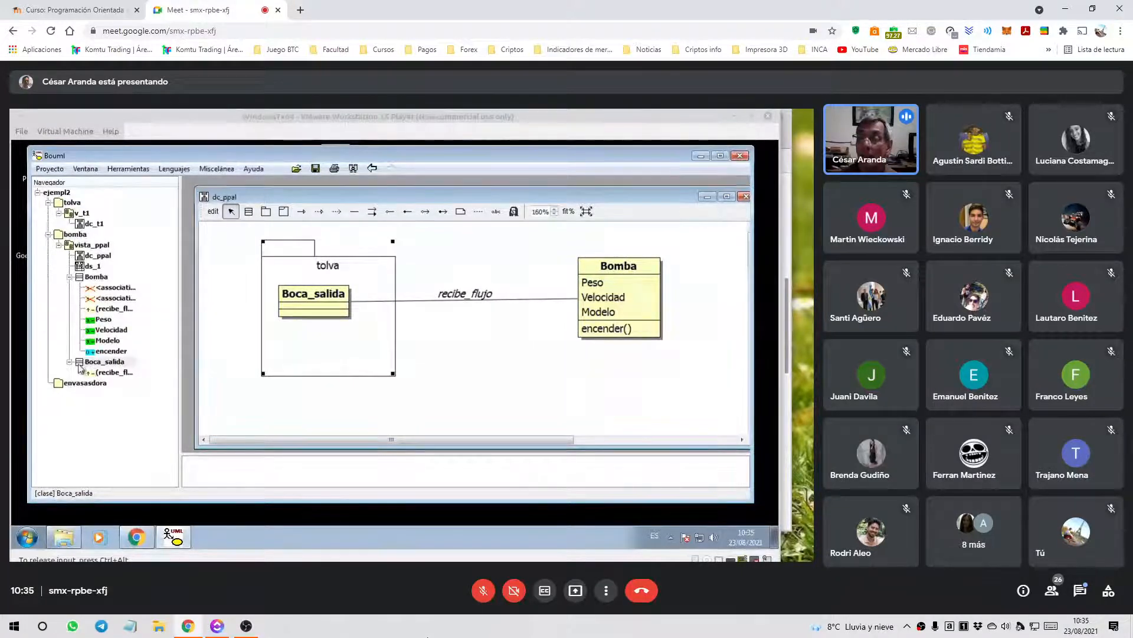
drag(83, 363, 92, 230)
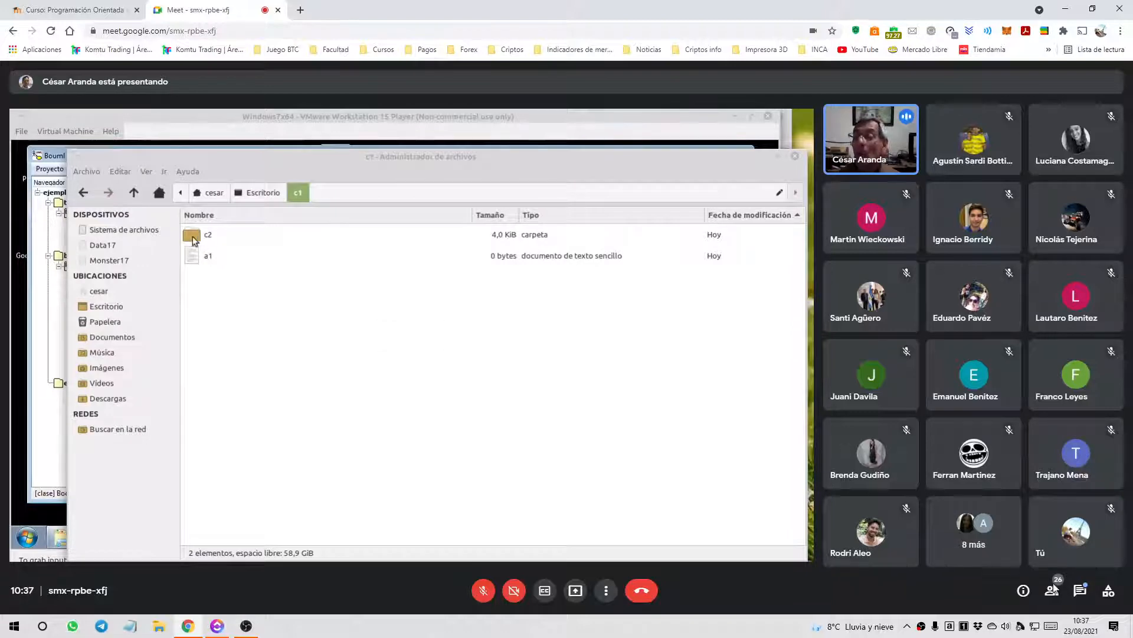
click(1085, 593)
click(1085, 592)
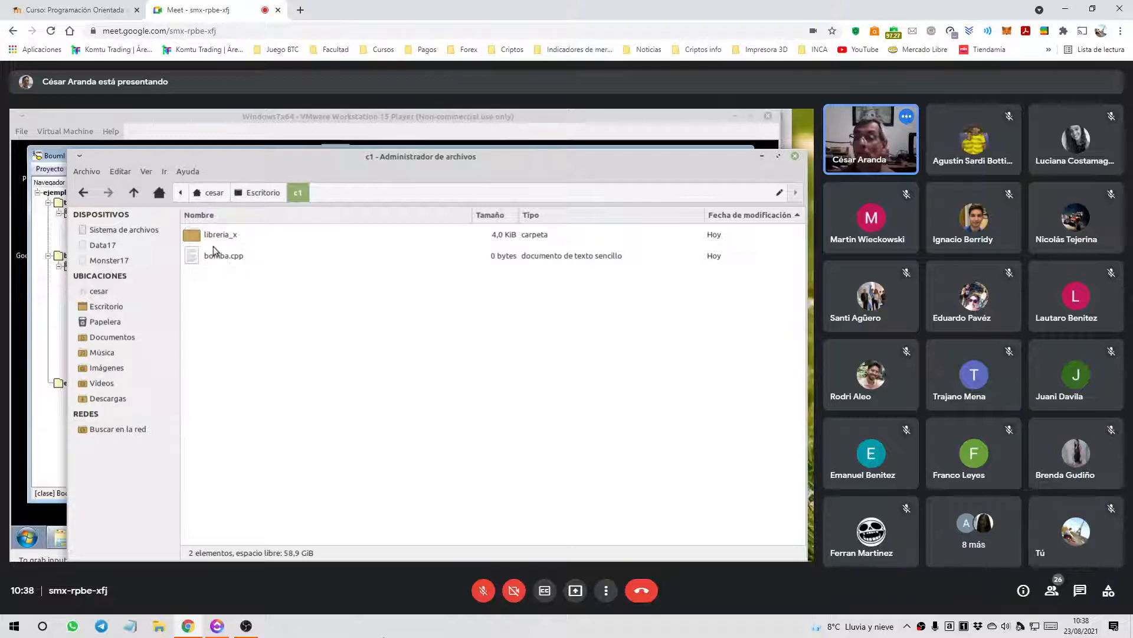
- In the file manager, return to the Escritorio folder and rename the c1 folder as app2
click(82, 193)
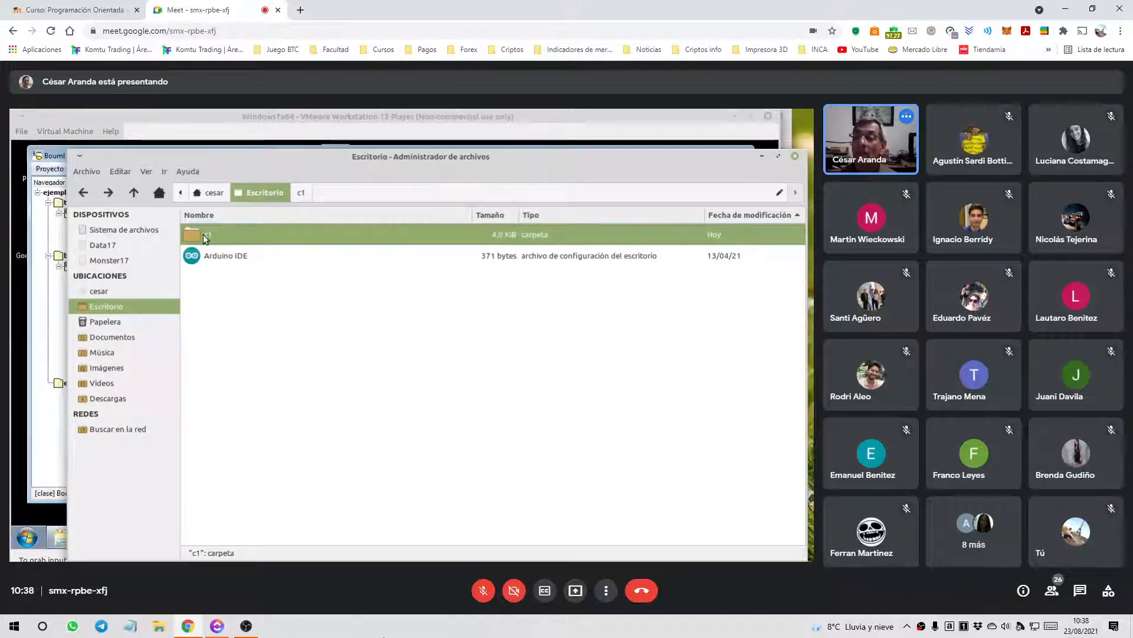
right_click(206, 238)
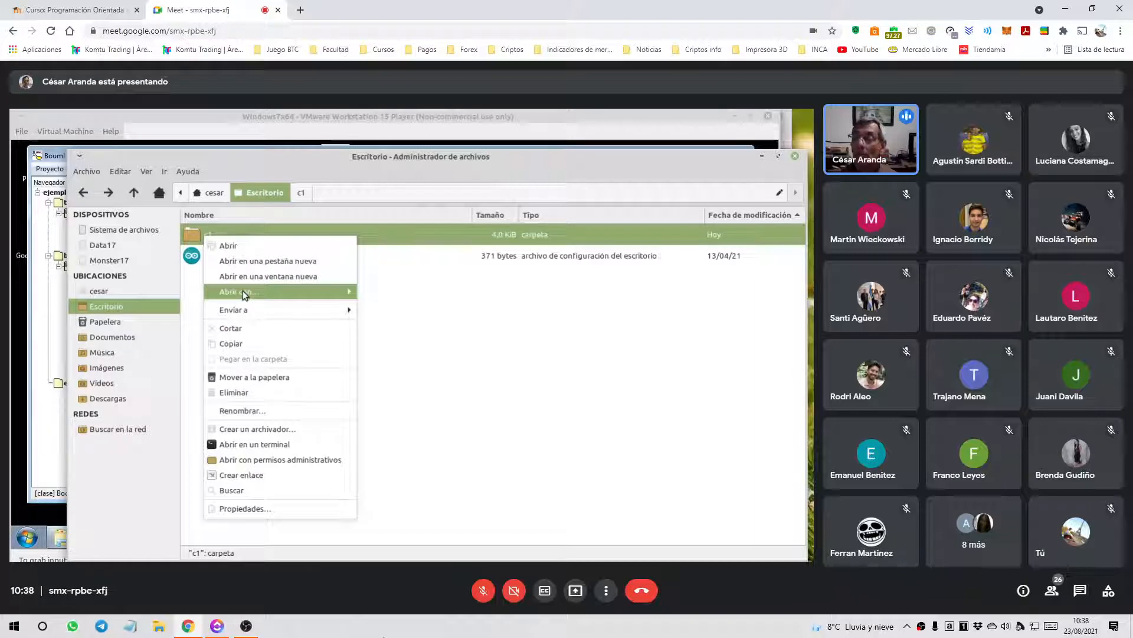
click(255, 412)
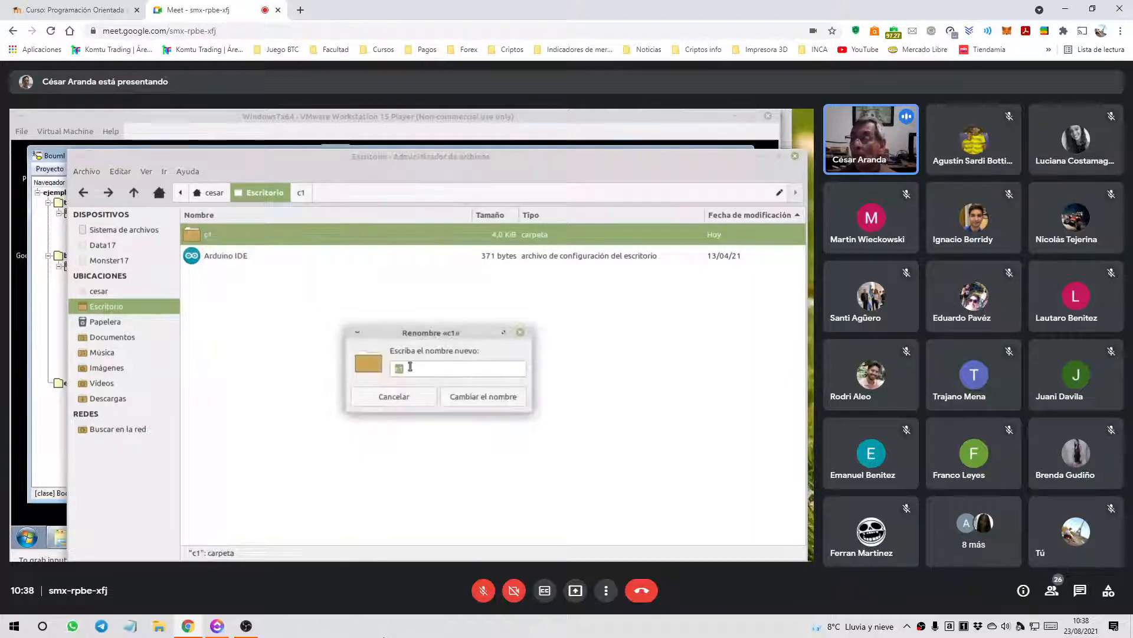
text(app)
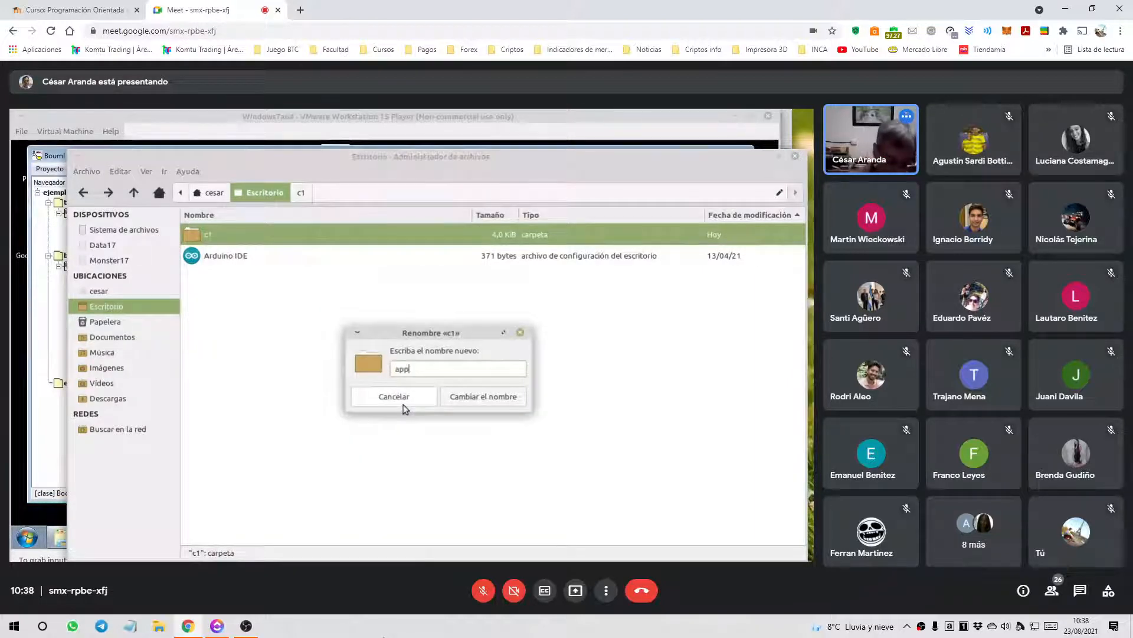
text(2)
key(Return)
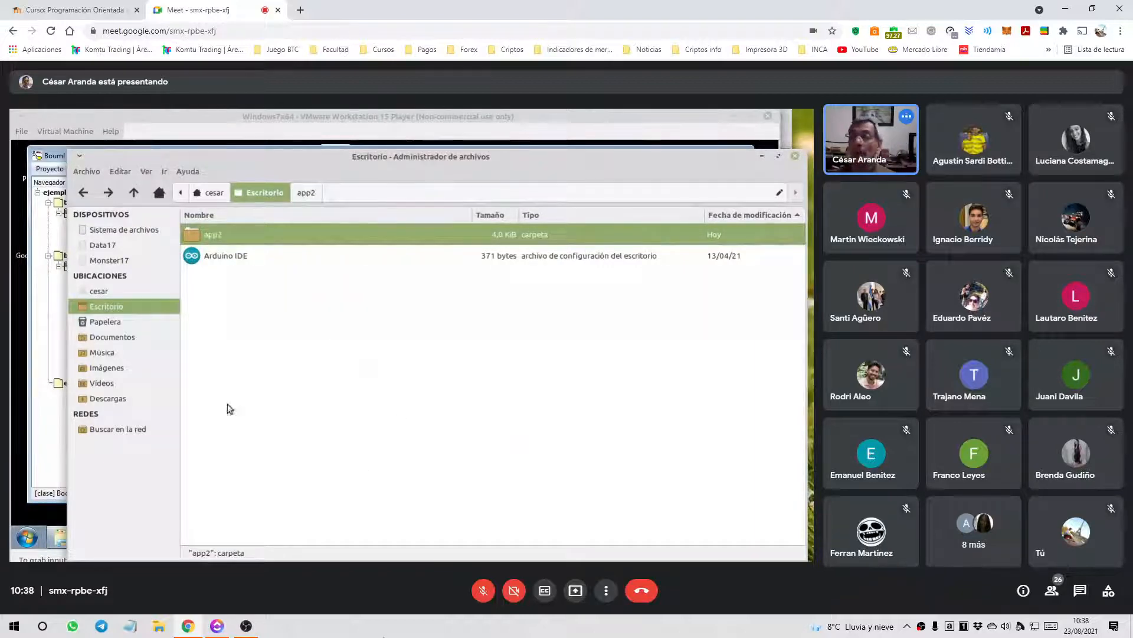
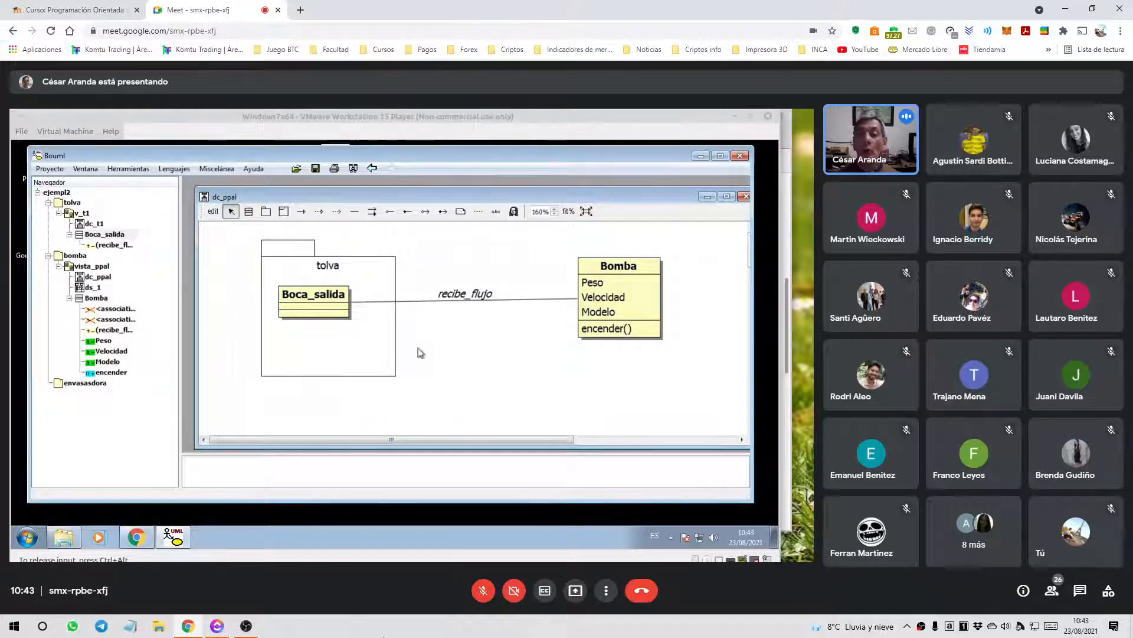
click(127, 172)
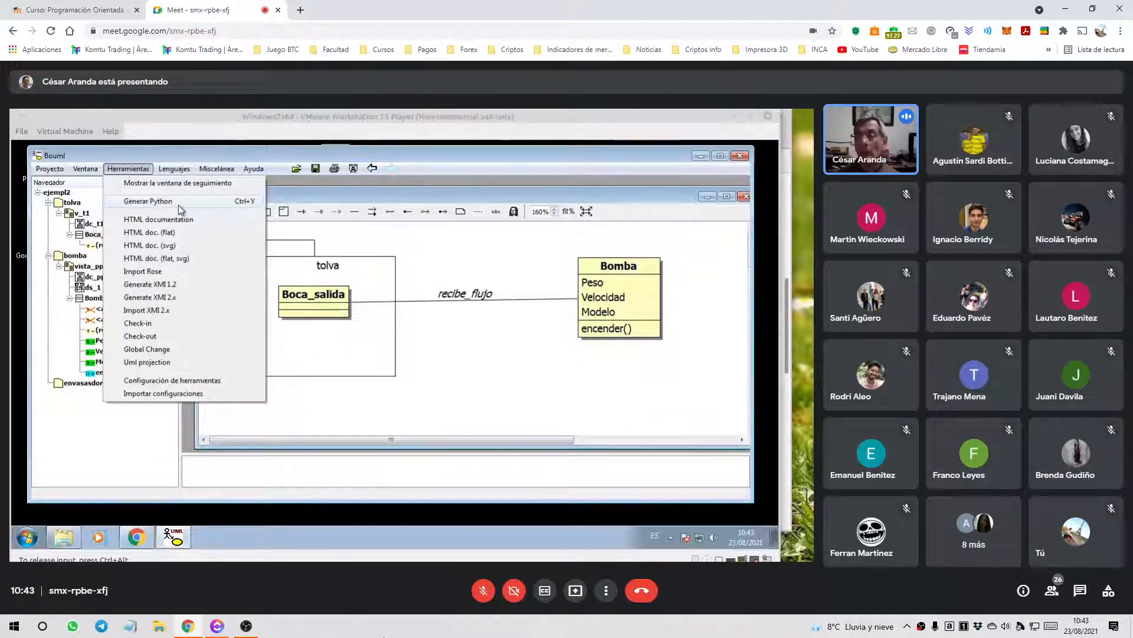
click(652, 248)
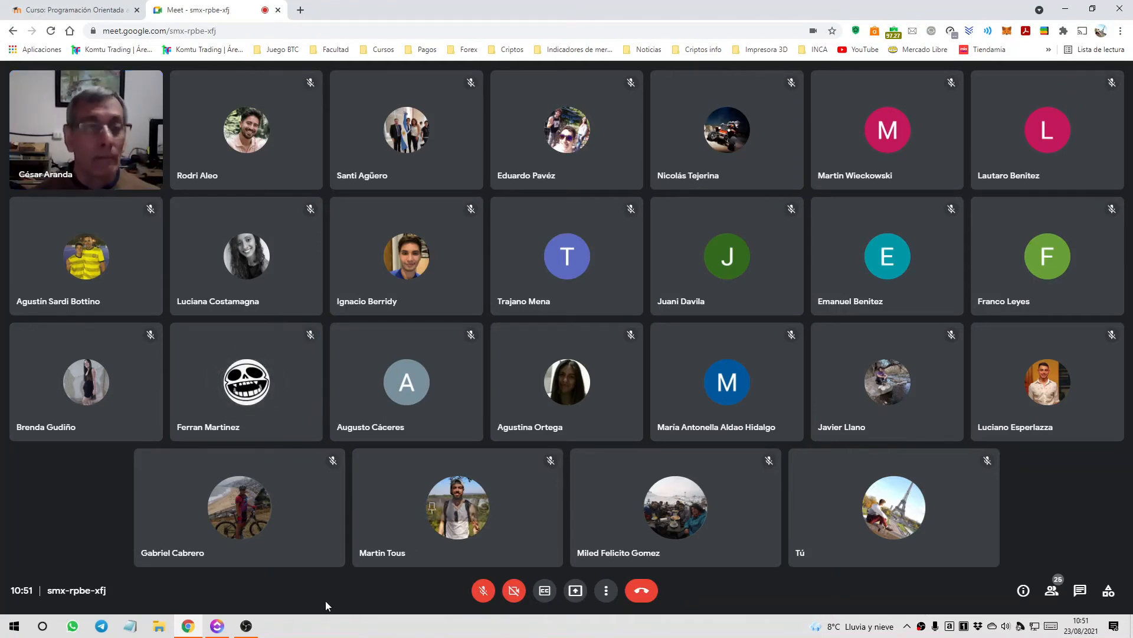
click(246, 625)
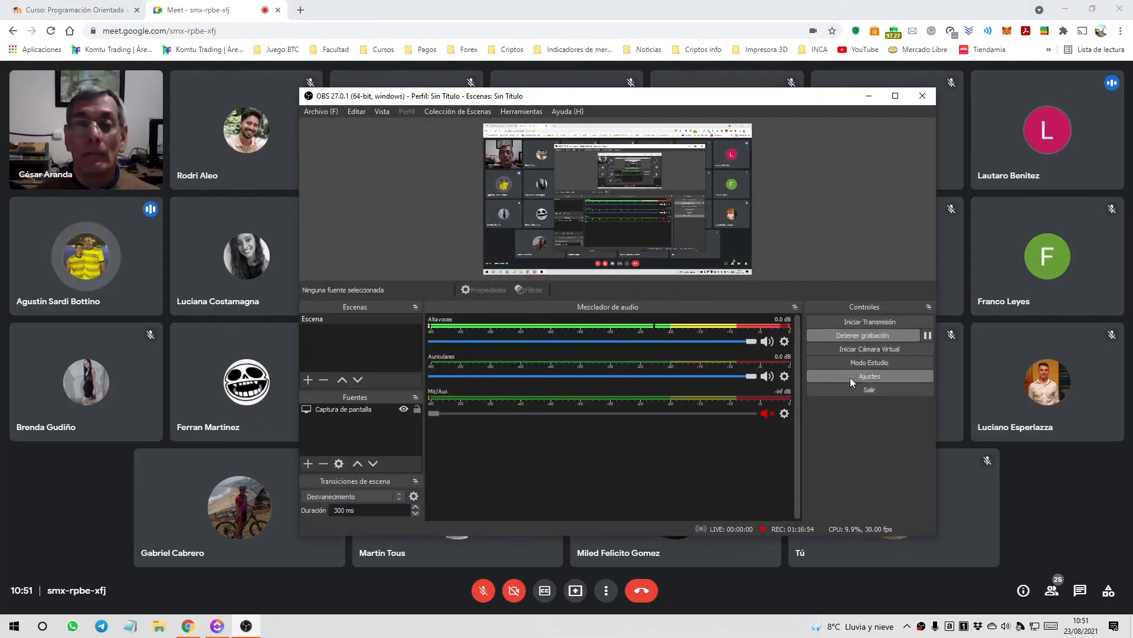